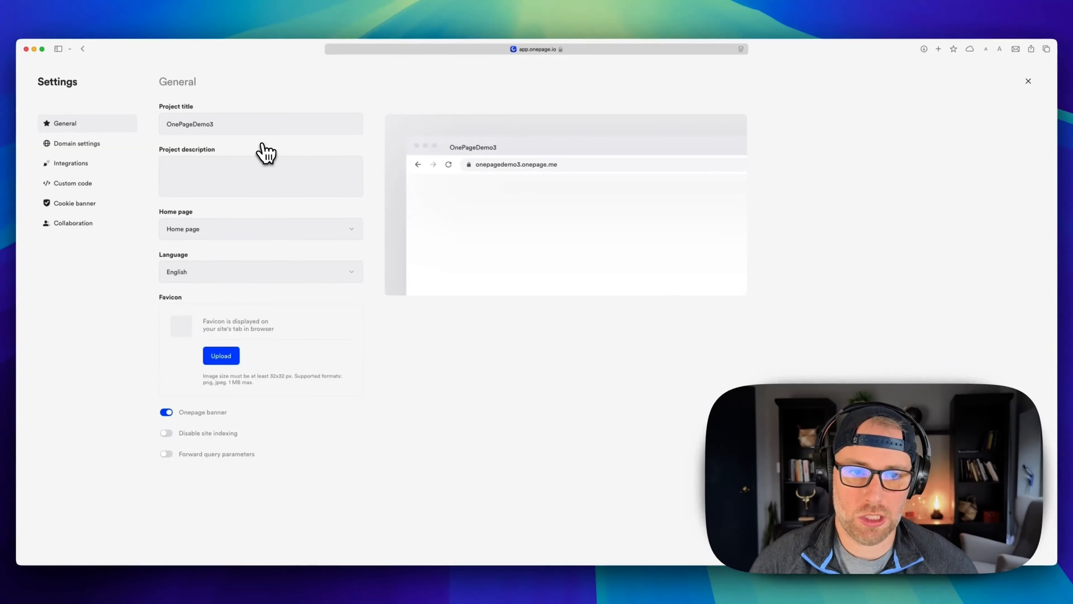
# - Close the project's general settings and open its Emails section
pyautogui.click(1029, 86)
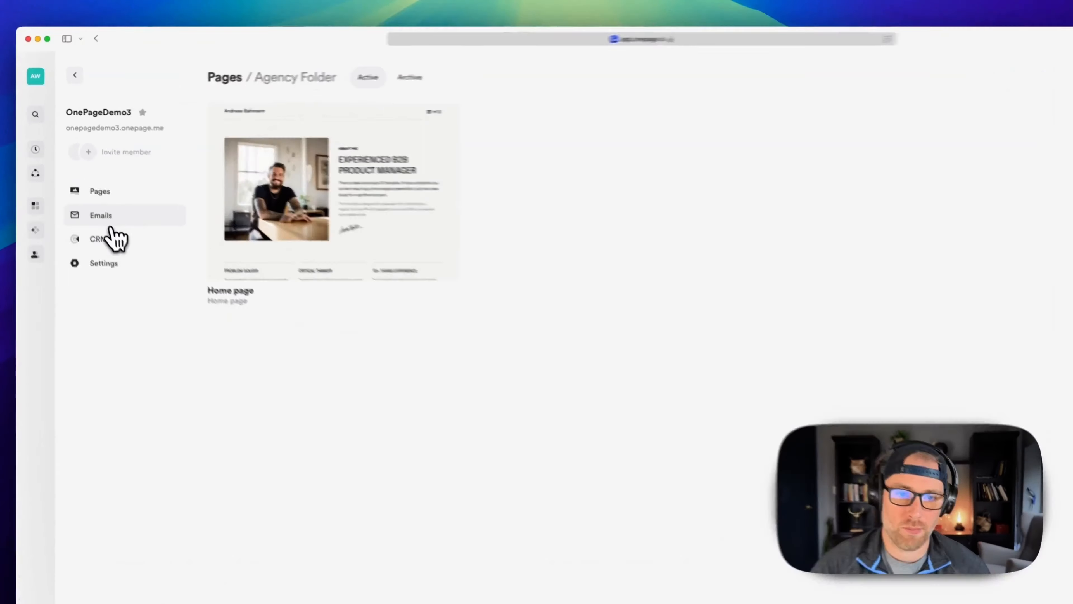
pyautogui.click(108, 218)
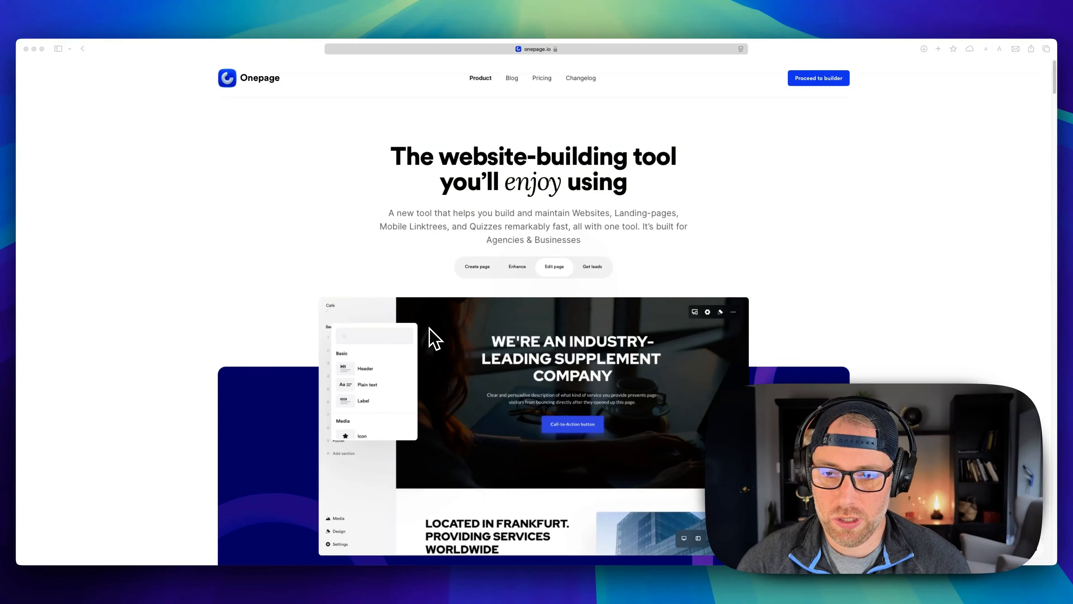
# - Look over the Onepage product homepage and proceed to the builder
pyautogui.scroll(-5, 440, 324)
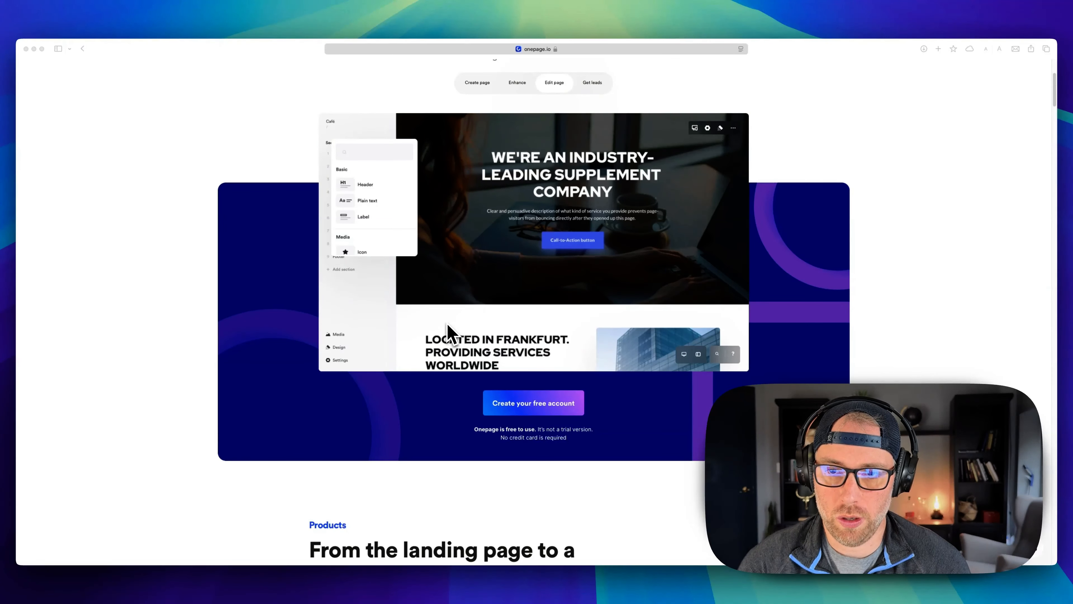
pyautogui.scroll(5, 448, 328)
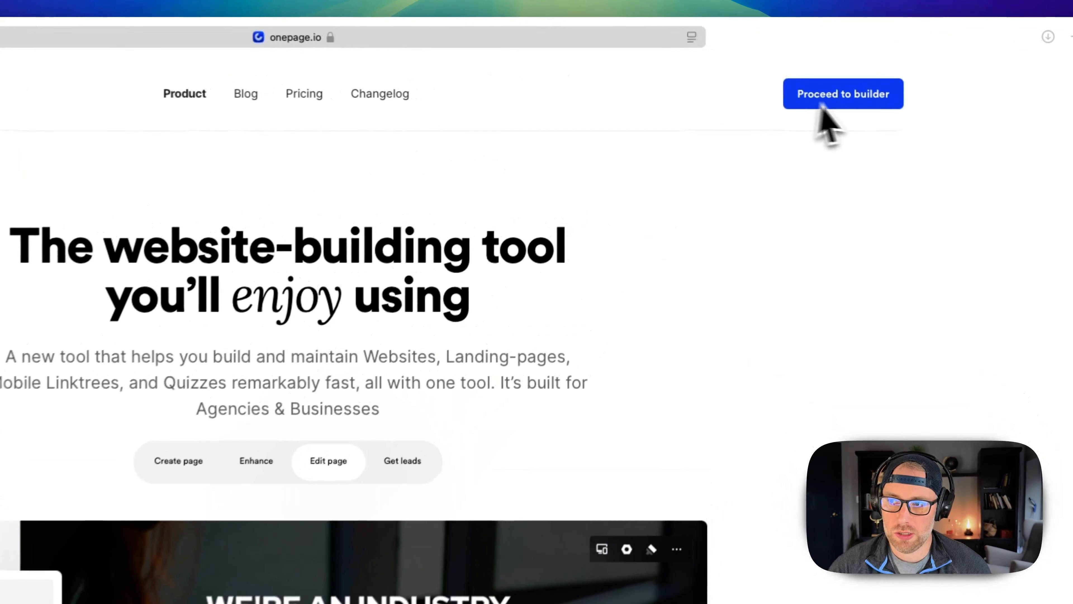
pyautogui.click(837, 100)
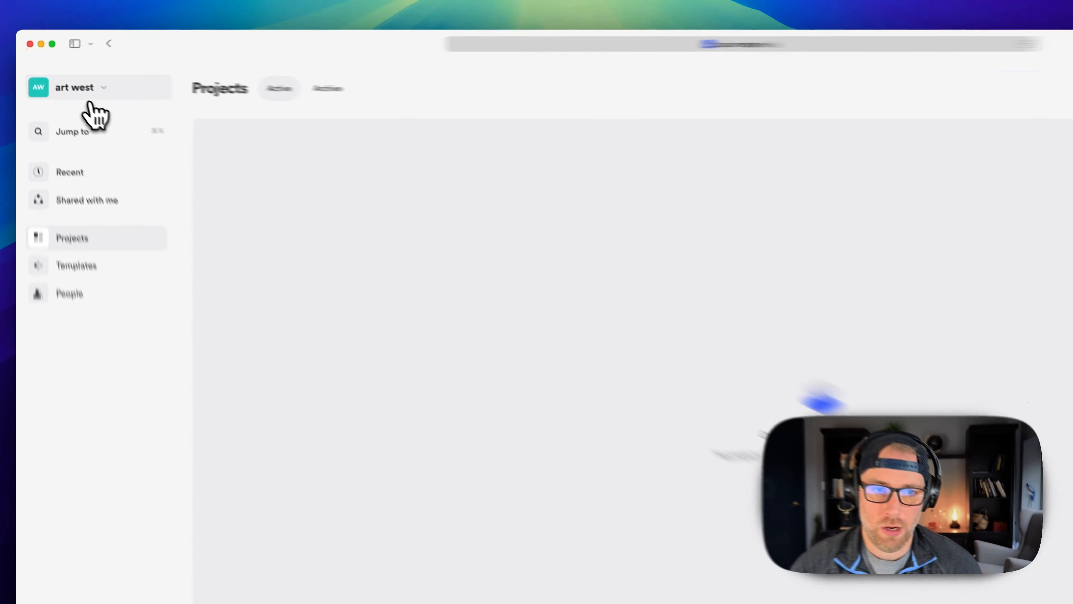
# - Review the account's Profile, Appearance, Billing and API key pages, and return to the projects overview
pyautogui.click(64, 82)
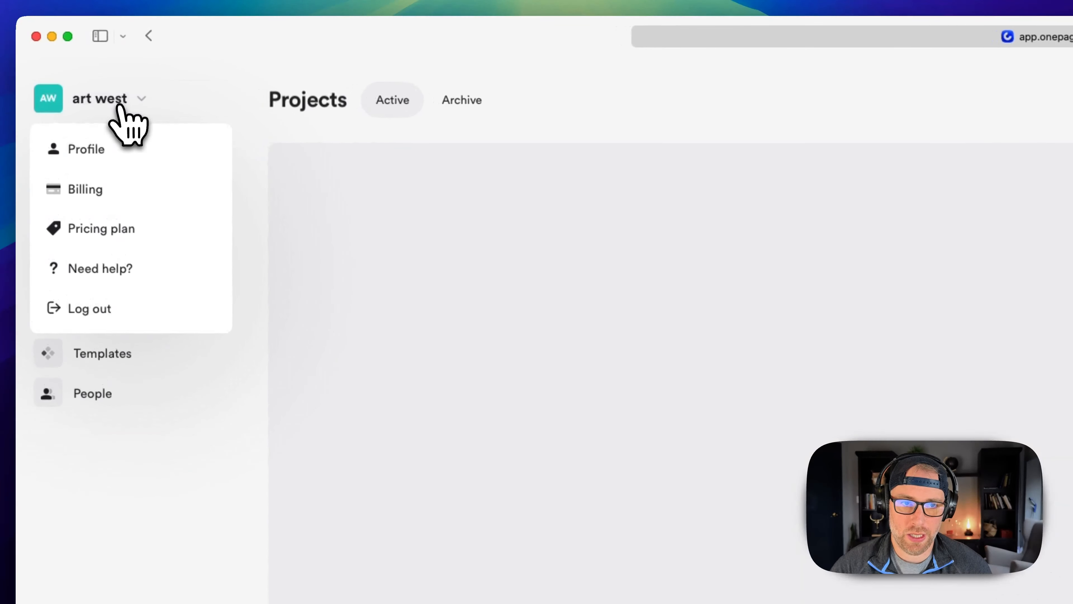
pyautogui.click(95, 152)
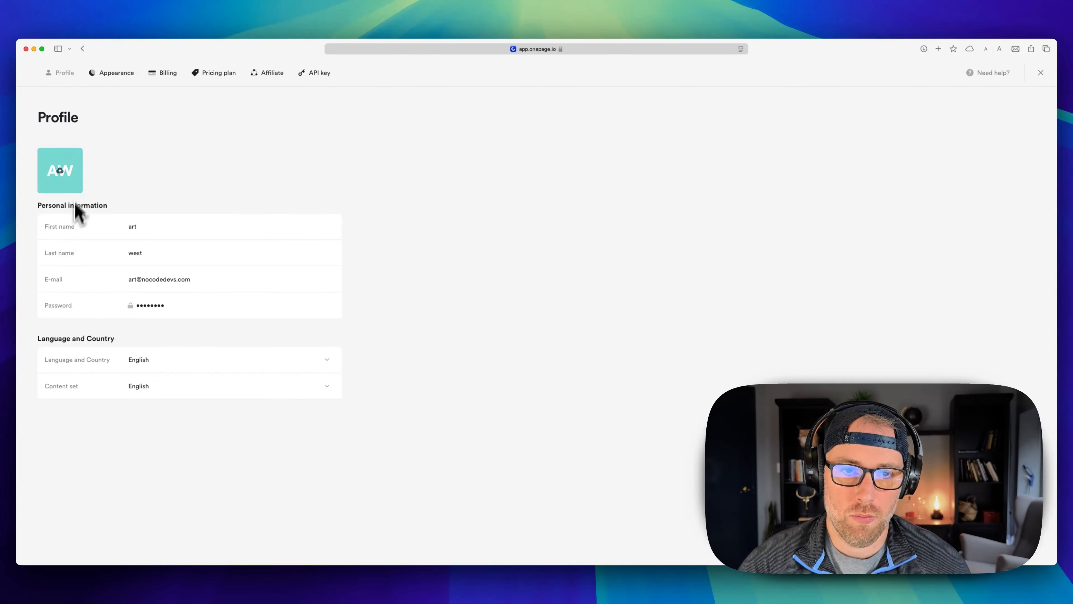
pyautogui.click(104, 75)
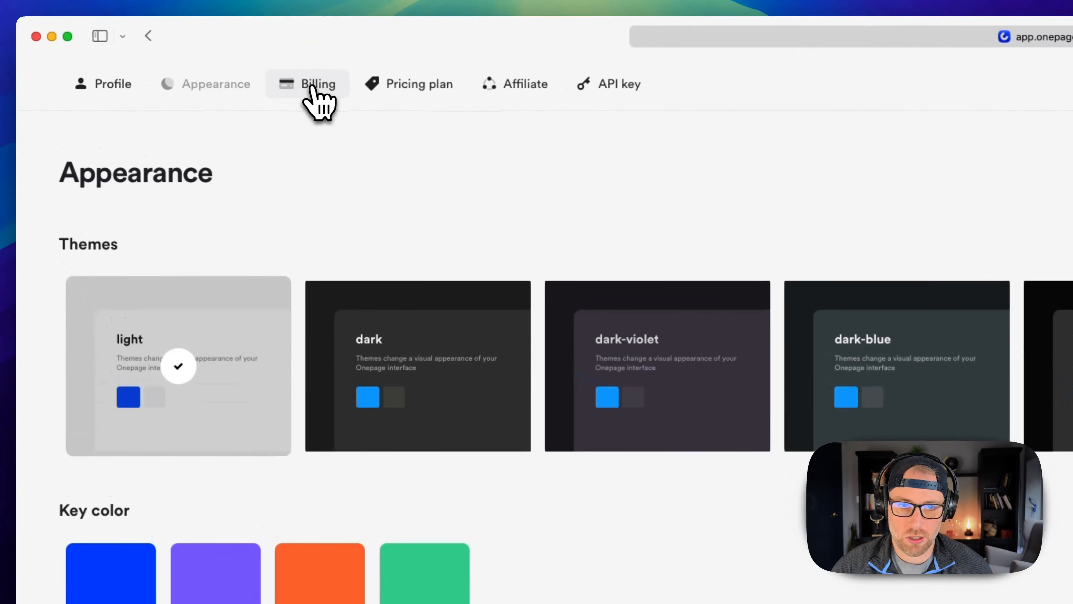
pyautogui.click(167, 74)
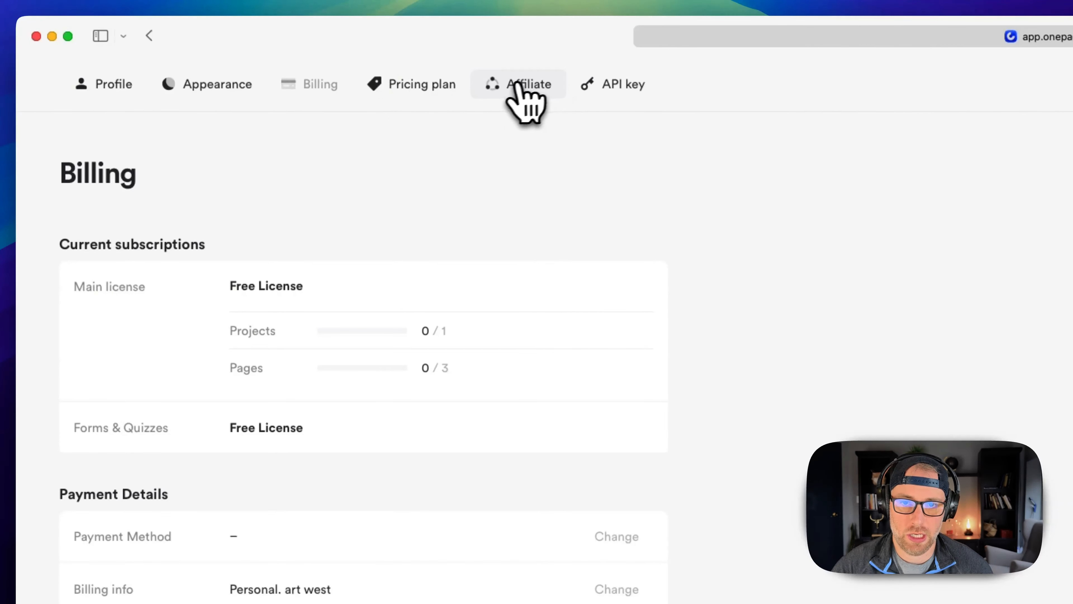
pyautogui.click(619, 82)
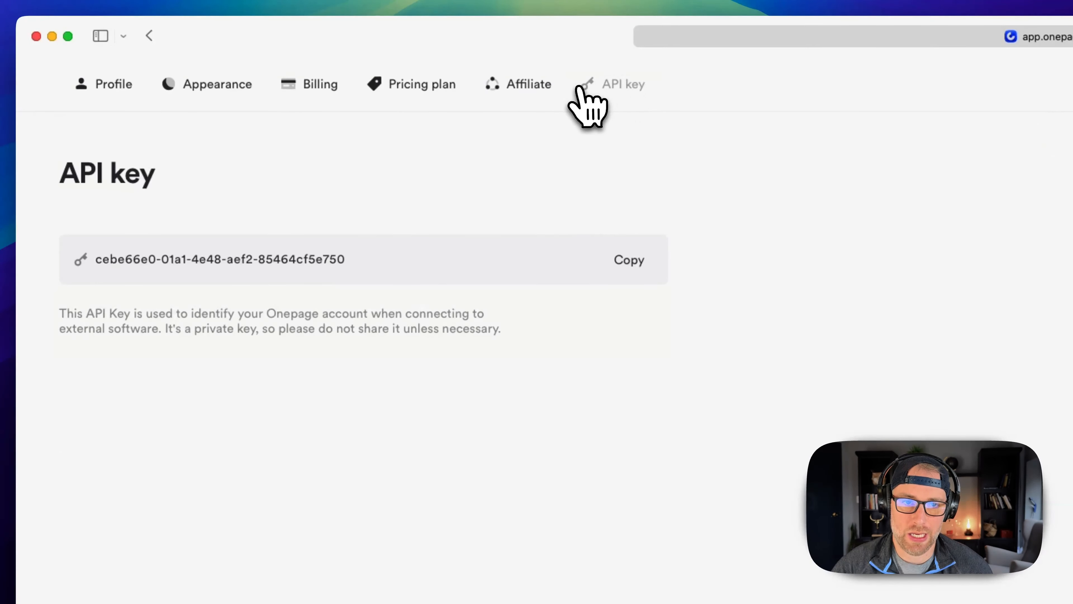
pyautogui.click(126, 87)
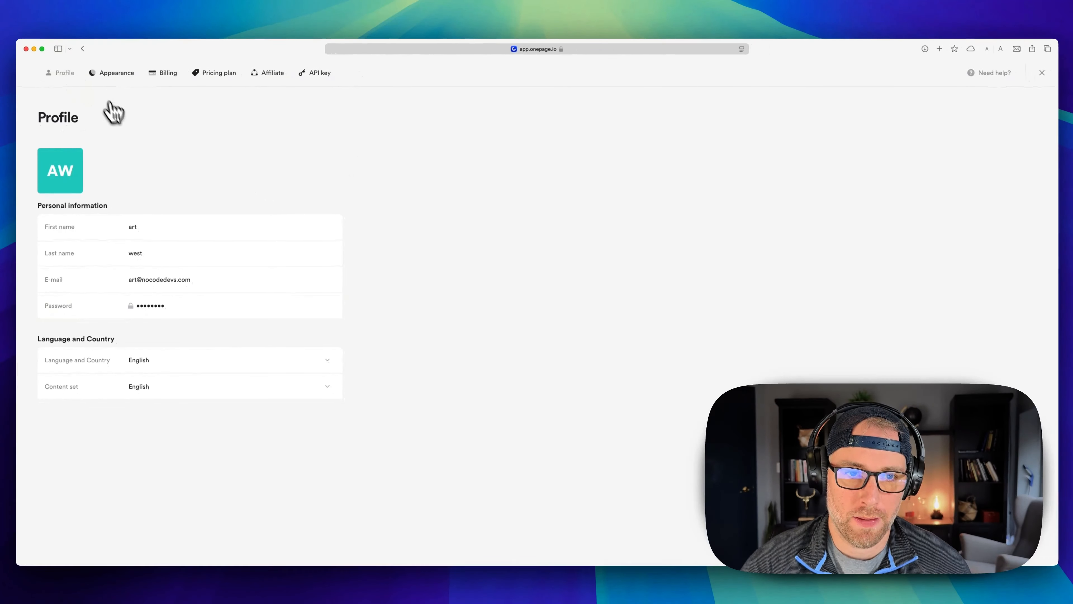
pyautogui.click(1040, 73)
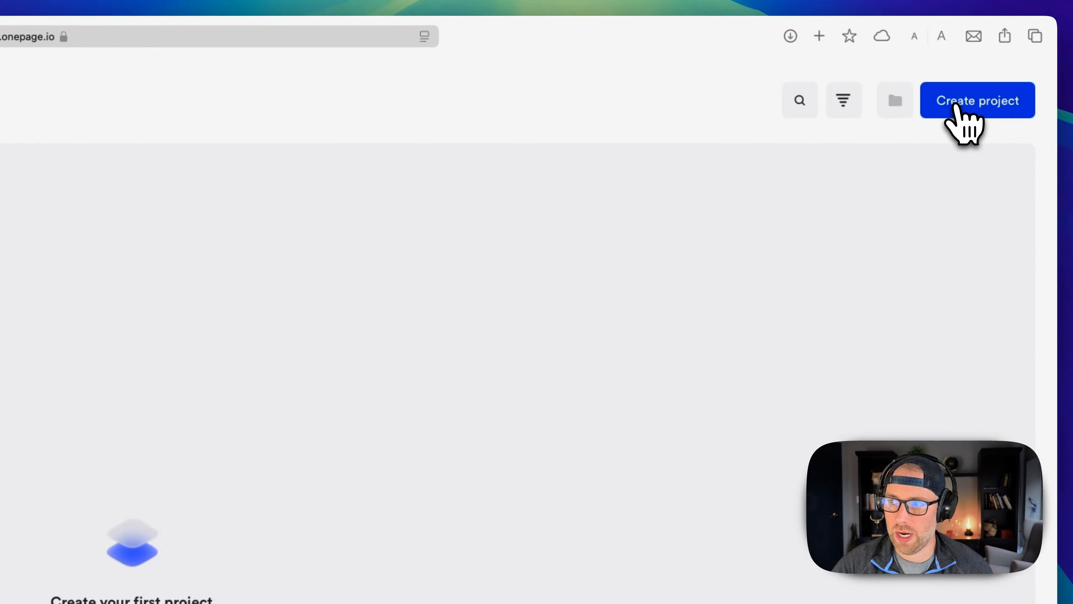
# - Start creating a project and browse the landing-page templates in the gallery
pyautogui.click(956, 106)
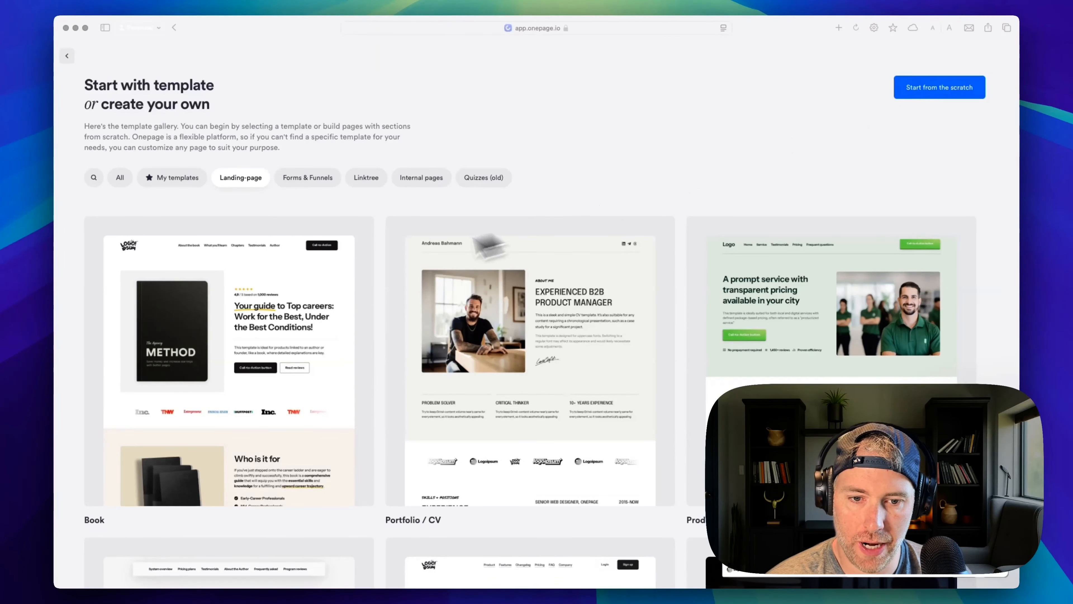
pyautogui.scroll(-3, 220, 277)
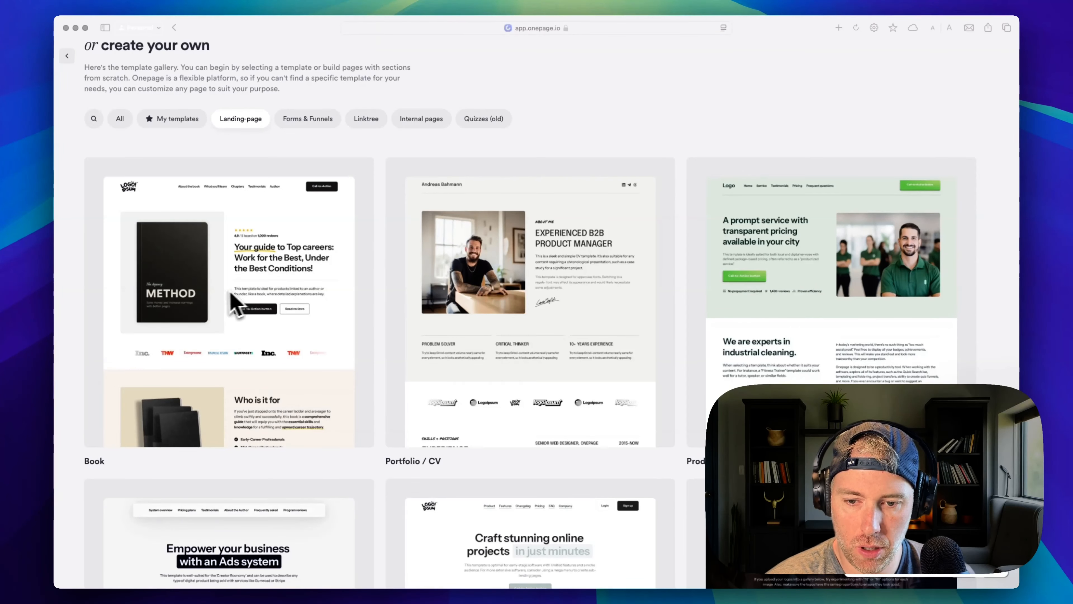
pyautogui.scroll(-1, 659, 341)
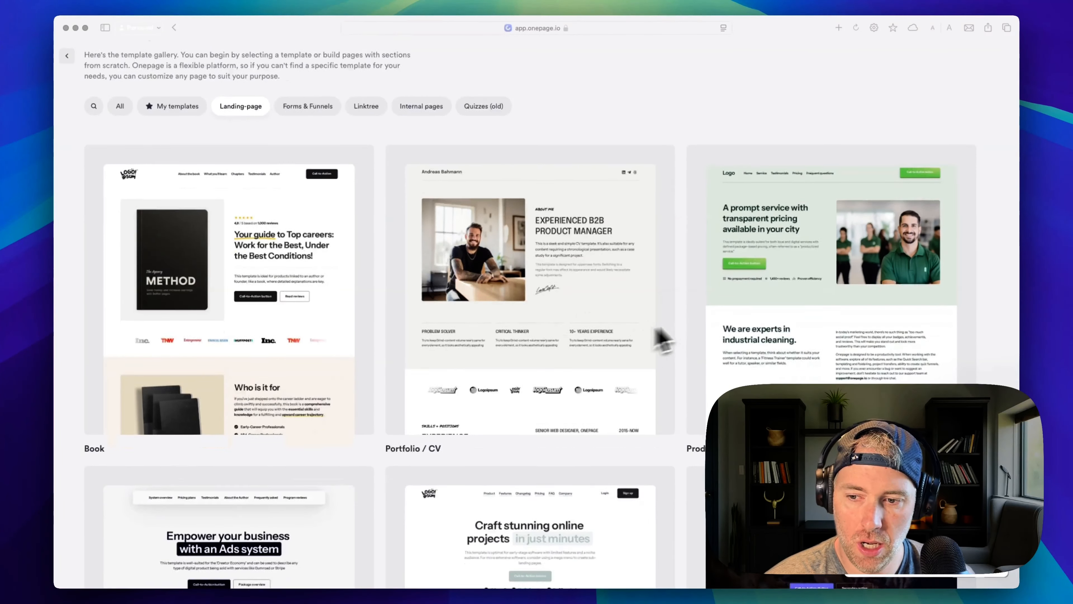
pyautogui.scroll(-10, 663, 341)
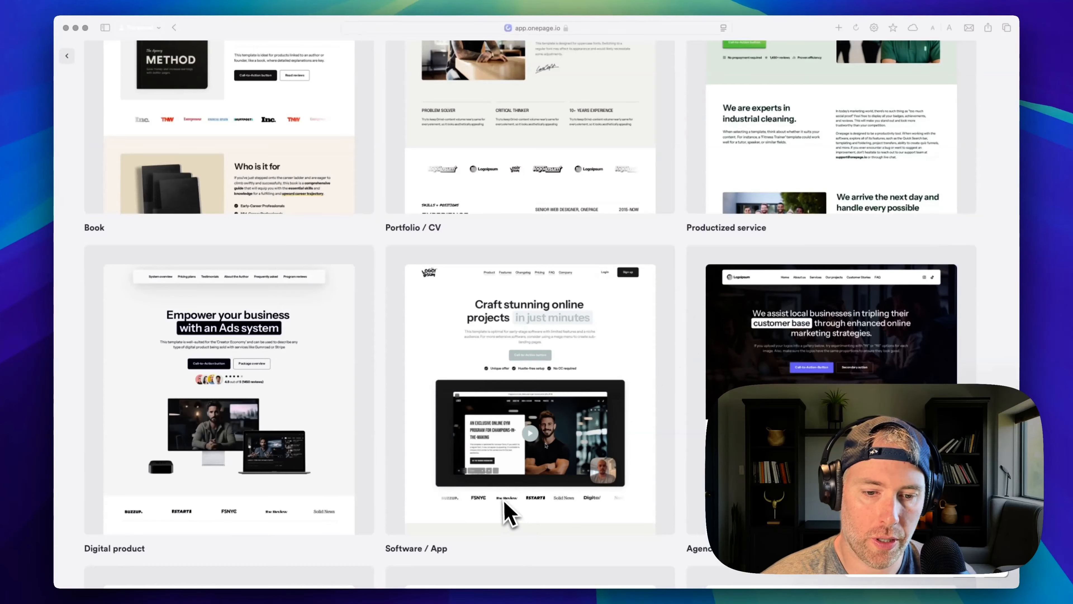
pyautogui.scroll(-10, 296, 436)
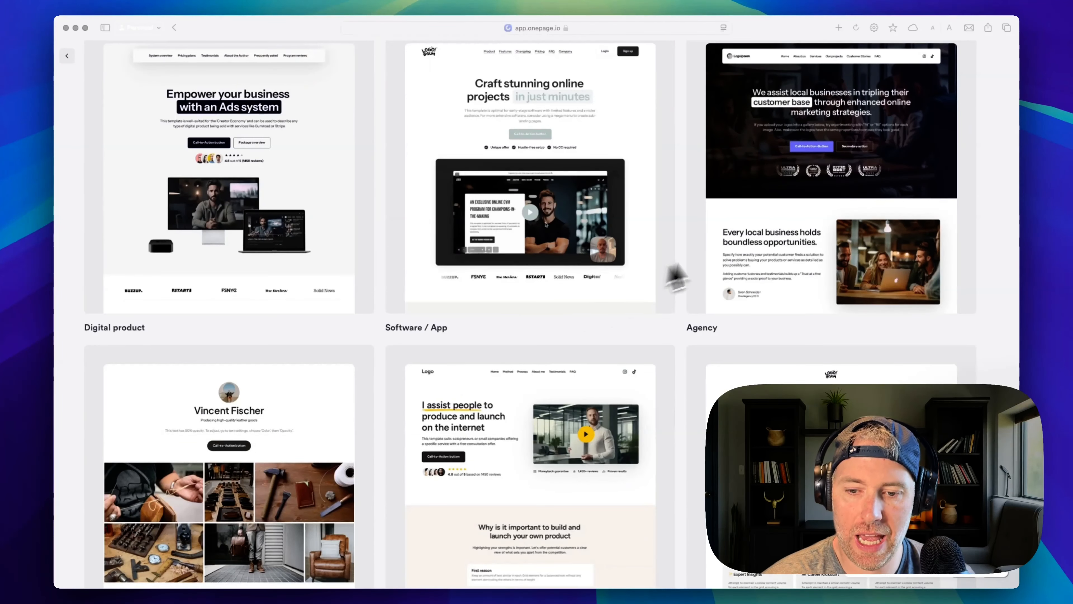
pyautogui.scroll(-6, 677, 275)
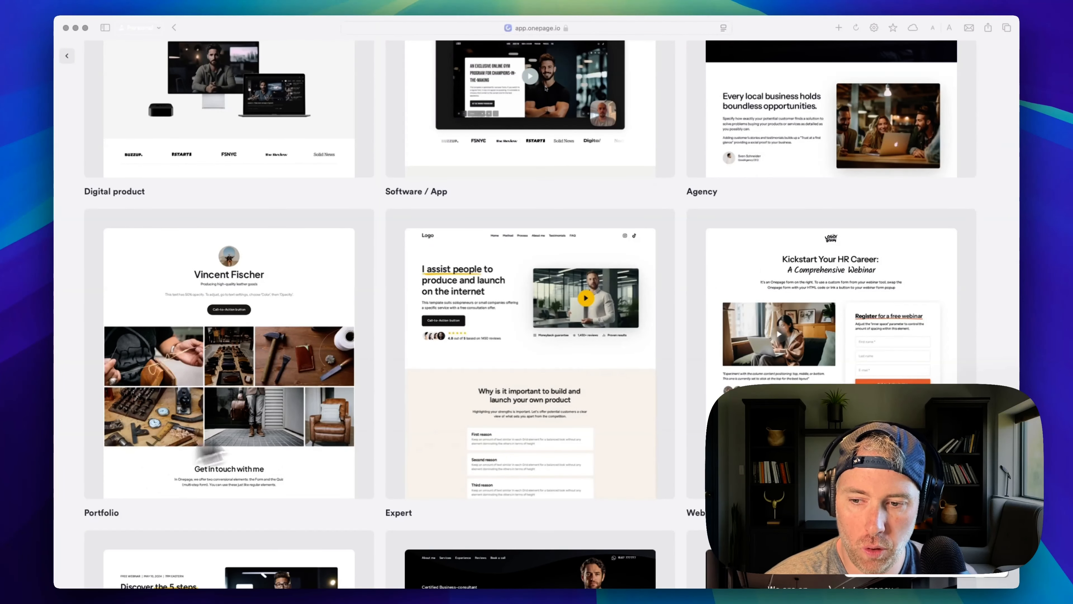
pyautogui.scroll(-14, 520, 382)
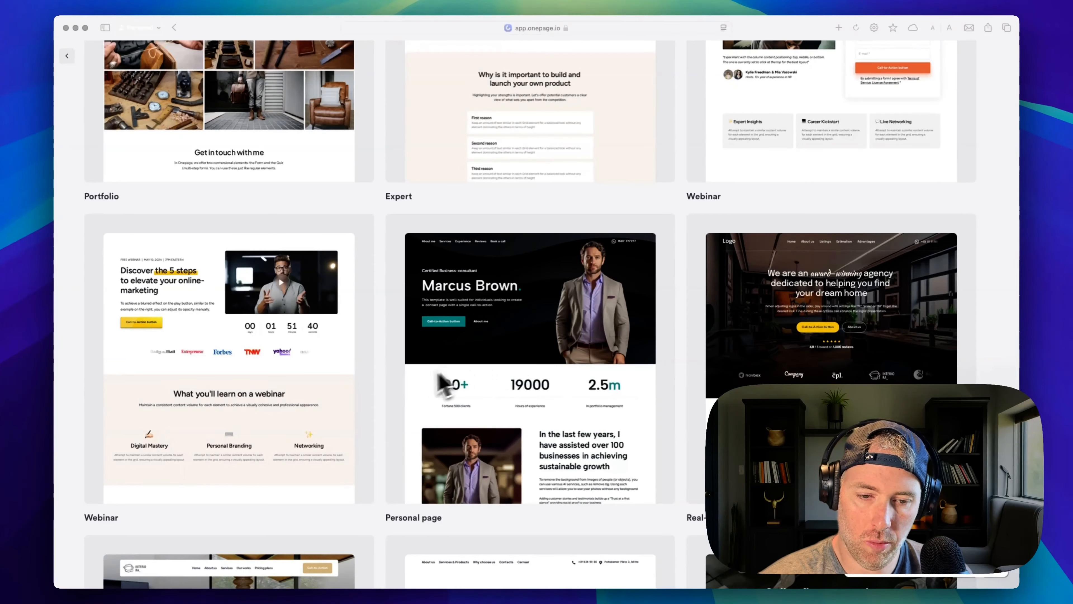
pyautogui.scroll(-9, 283, 395)
pyautogui.scroll(20, 287, 395)
pyautogui.scroll(20, 294, 398)
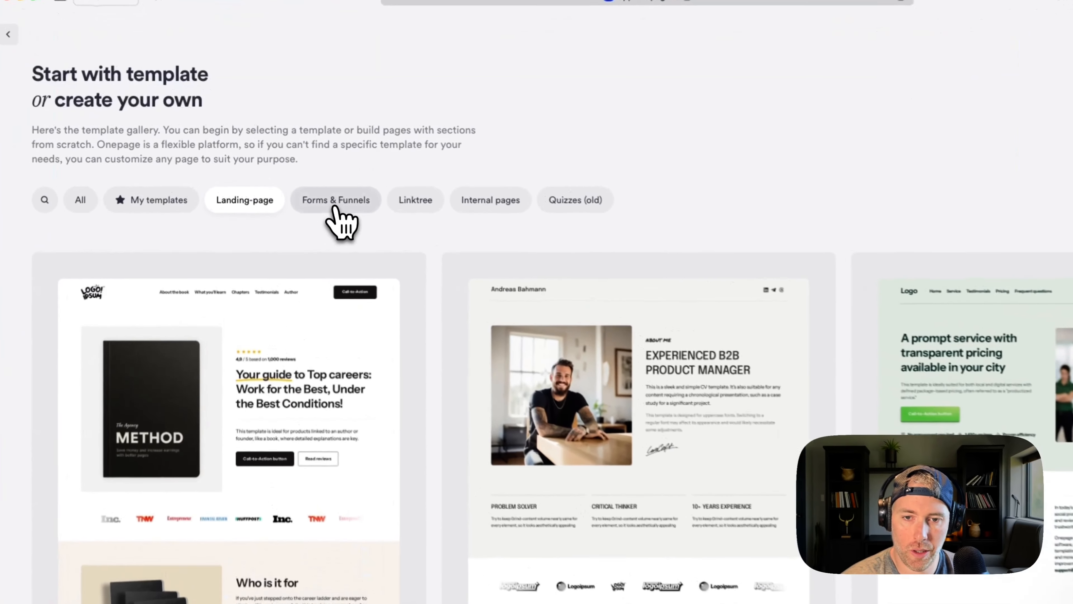
# - Browse the Forms & Funnels templates in the gallery
pyautogui.click(334, 207)
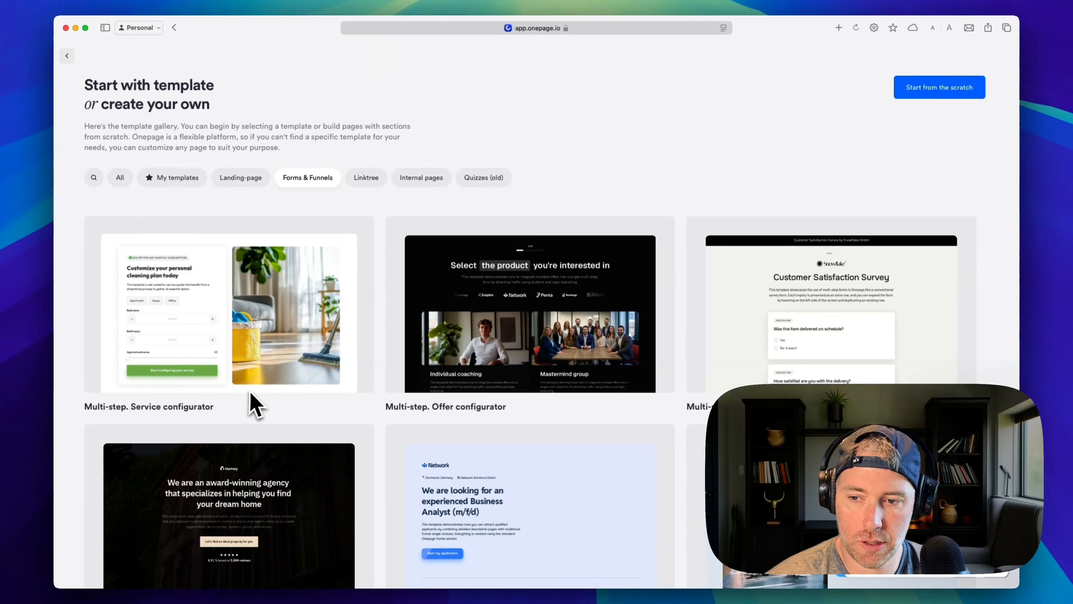
pyautogui.scroll(-3, 754, 371)
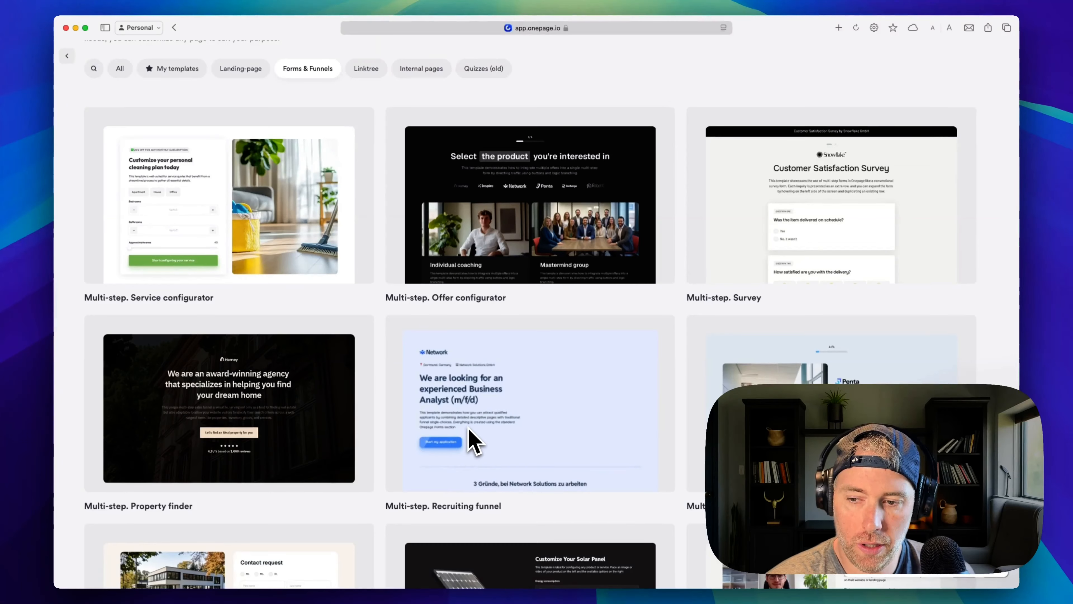
pyautogui.scroll(-2, 282, 426)
pyautogui.scroll(-4, 245, 393)
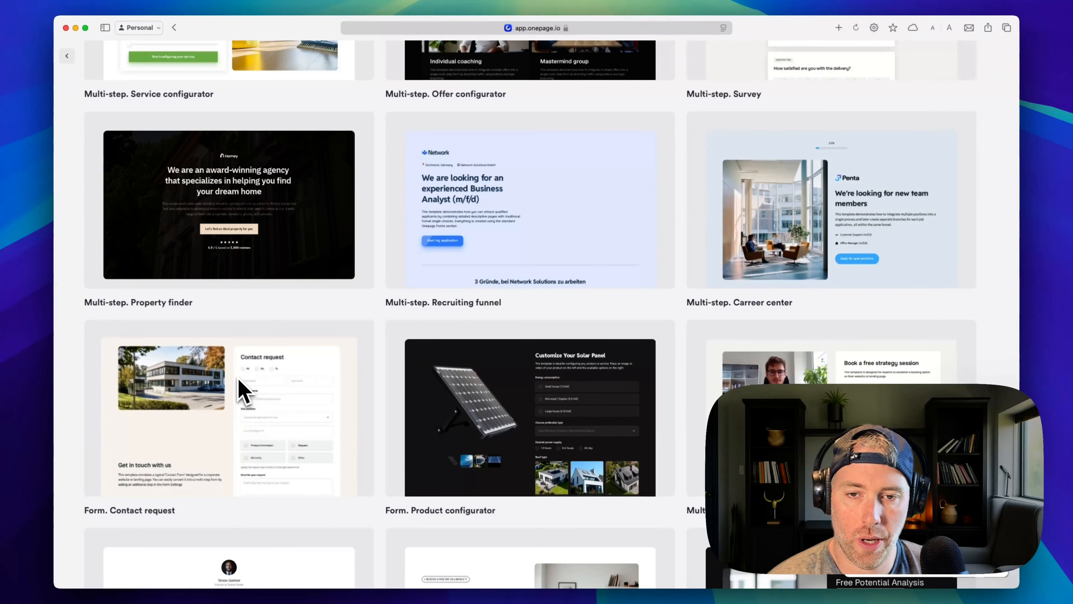
pyautogui.scroll(10, 243, 392)
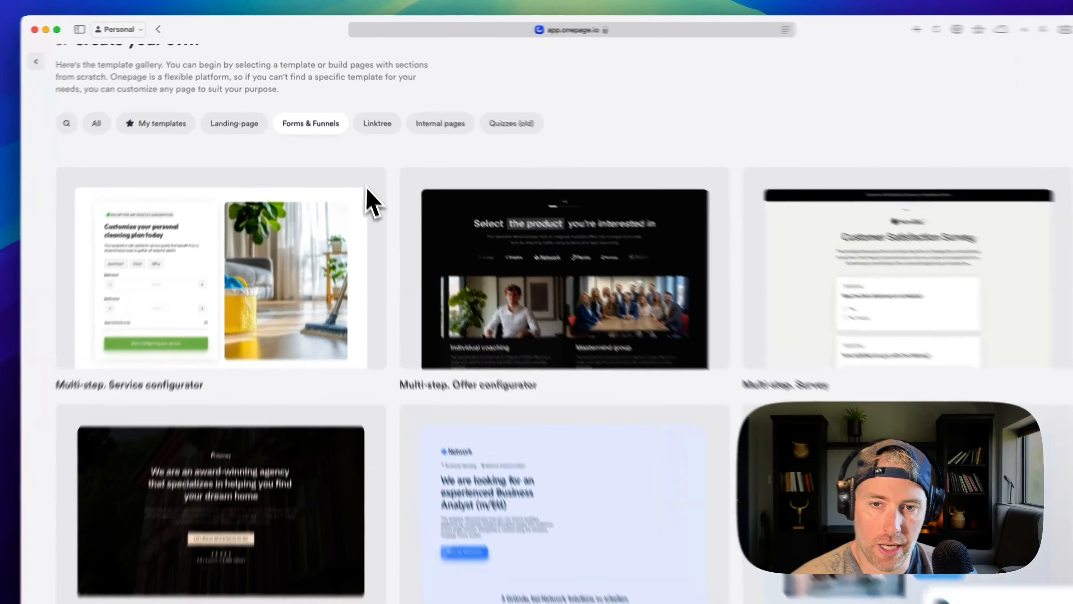
# - Look at the Linktree templates and the account's own saved templates
pyautogui.click(378, 123)
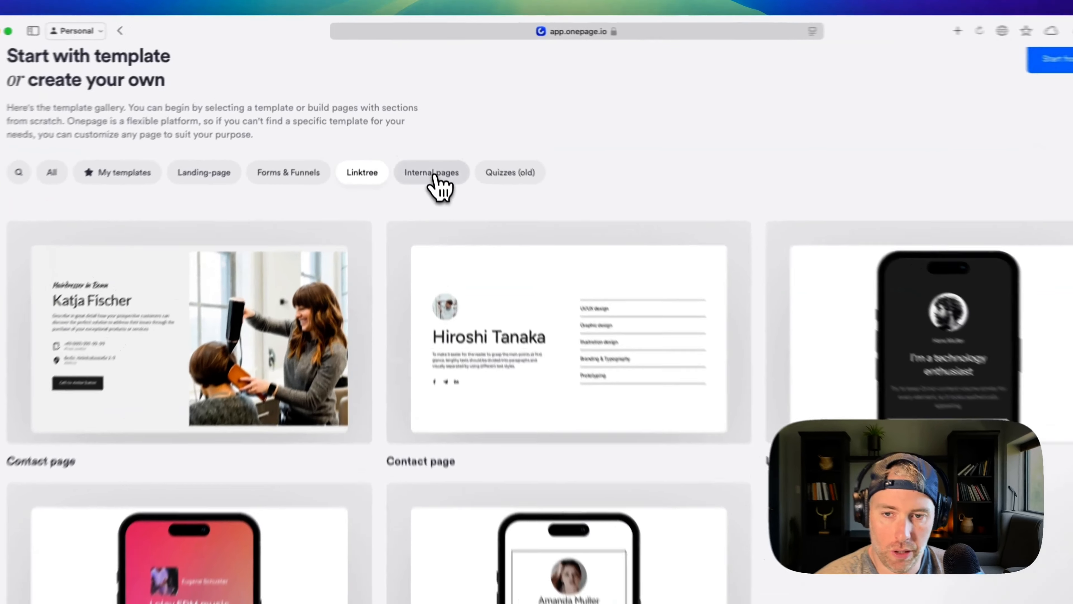
pyautogui.click(422, 142)
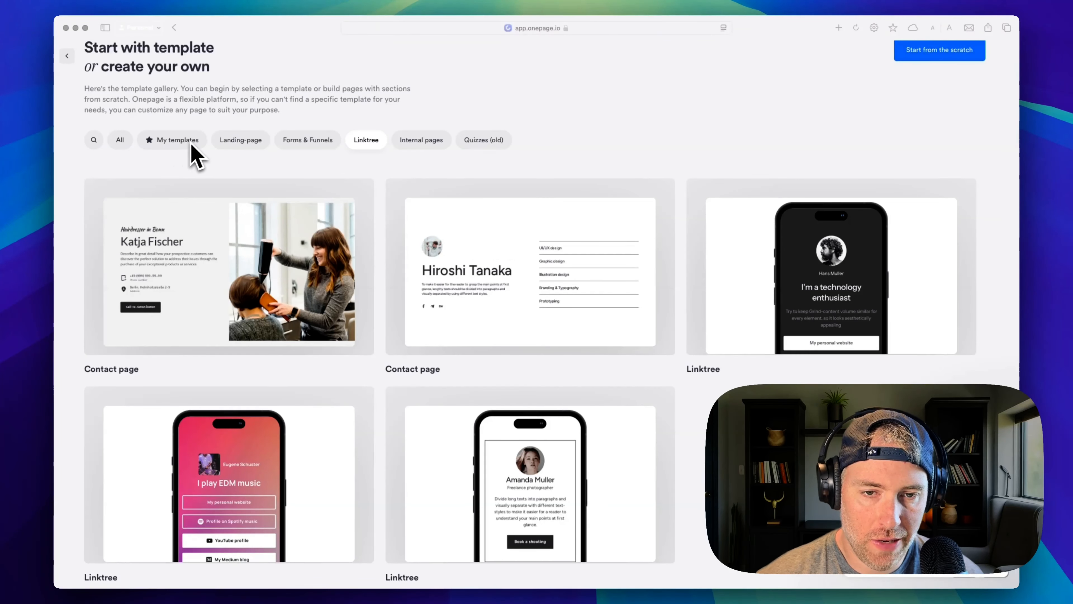
pyautogui.click(171, 141)
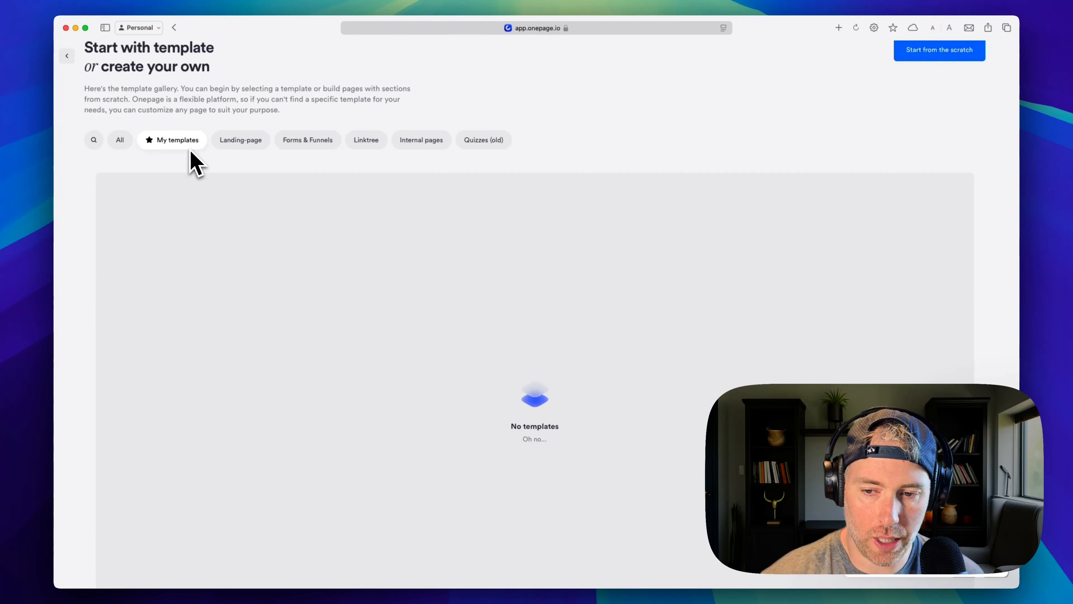
# - Open the Portfolio / CV landing-page template and preview its sections down to the testimonial
pyautogui.click(249, 141)
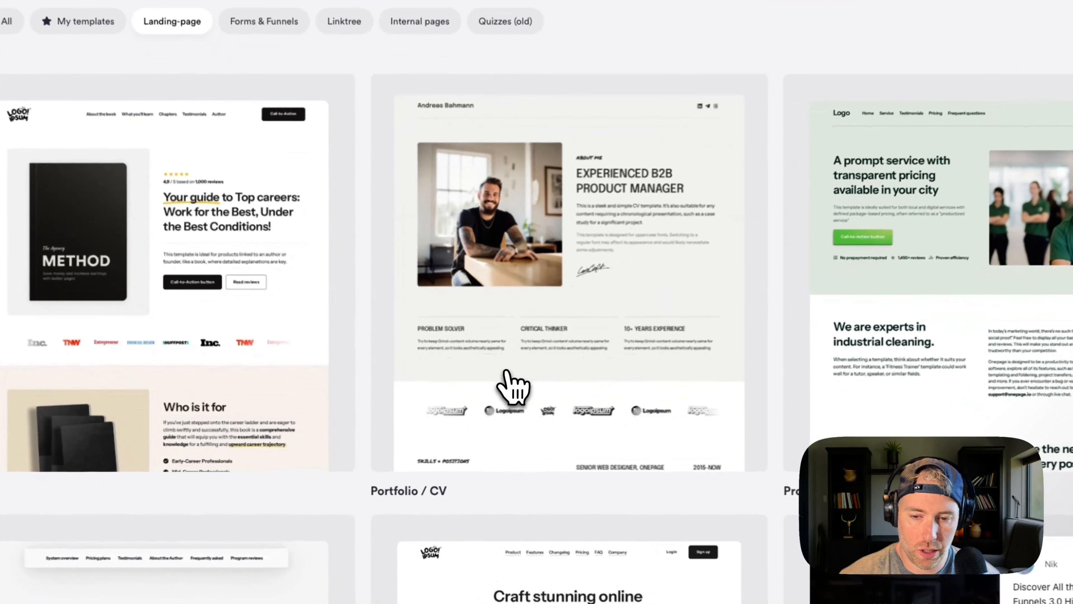
pyautogui.click(480, 345)
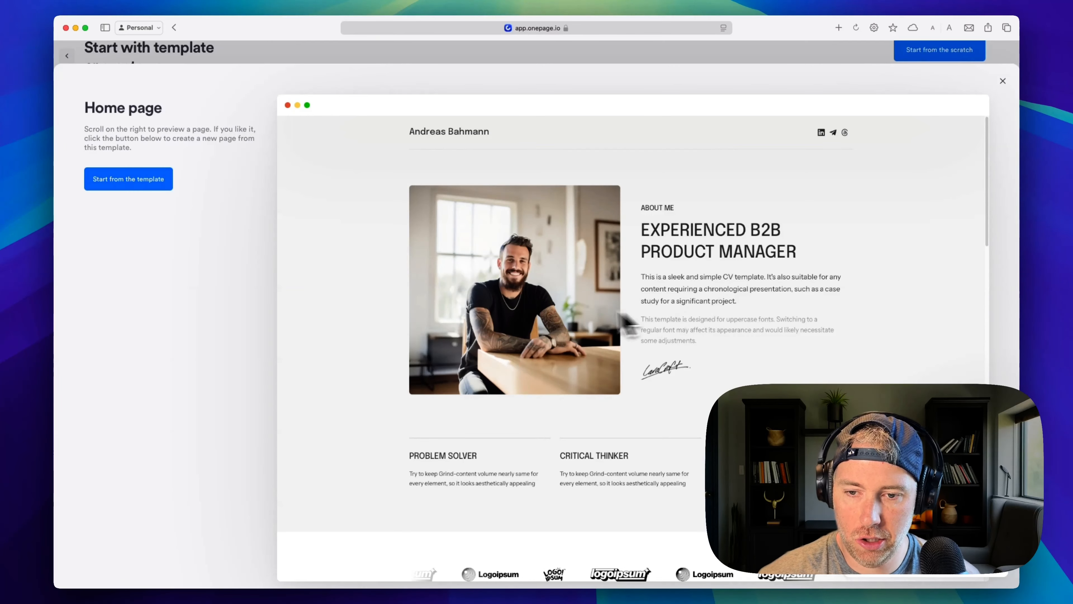
pyautogui.scroll(-4, 515, 293)
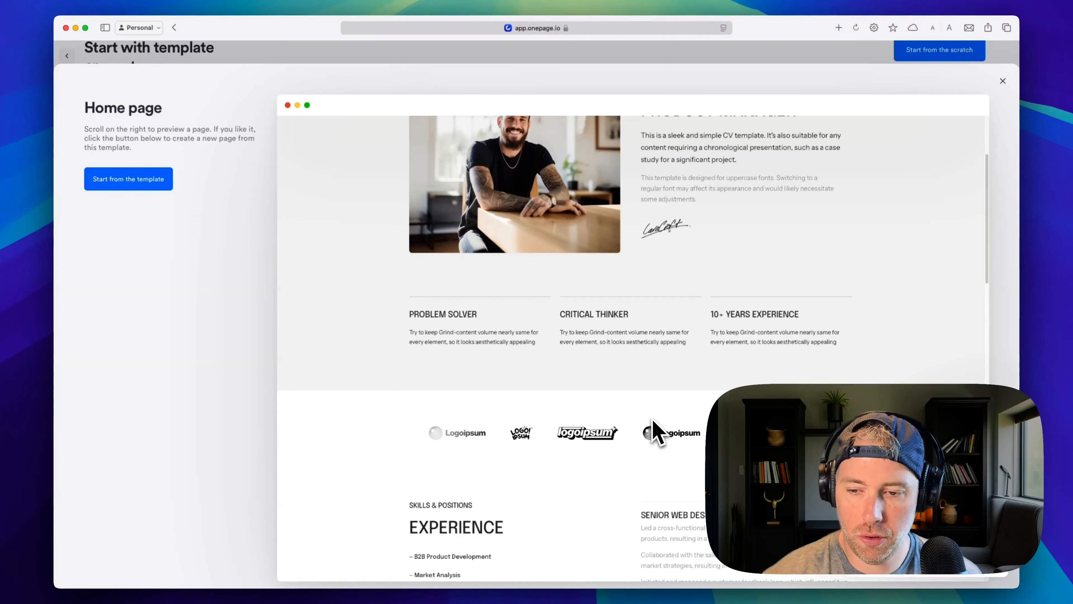
pyautogui.scroll(-5, 651, 413)
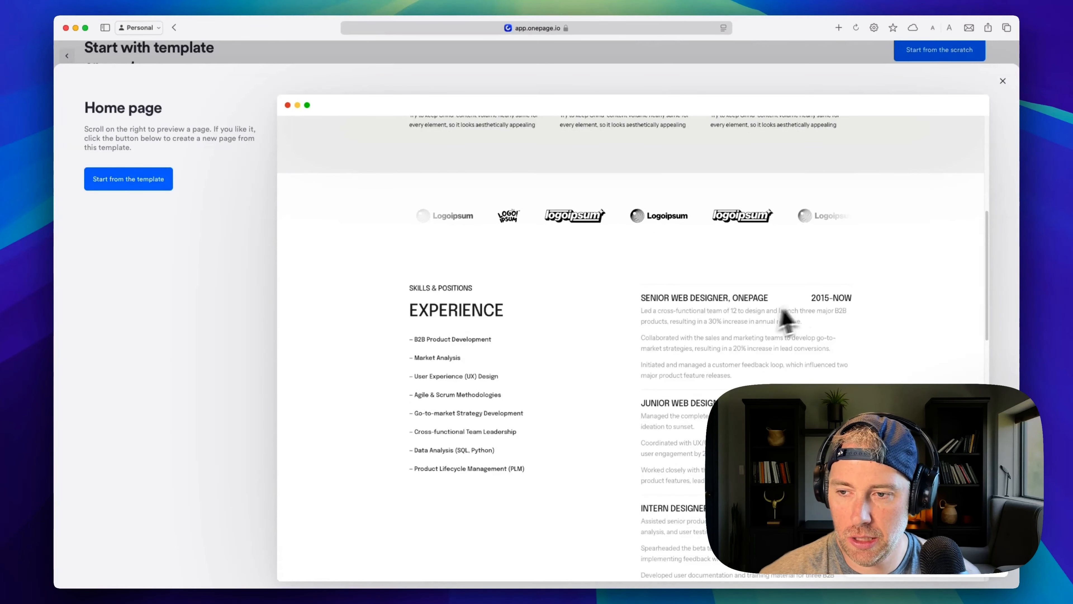
pyautogui.scroll(-10, 622, 319)
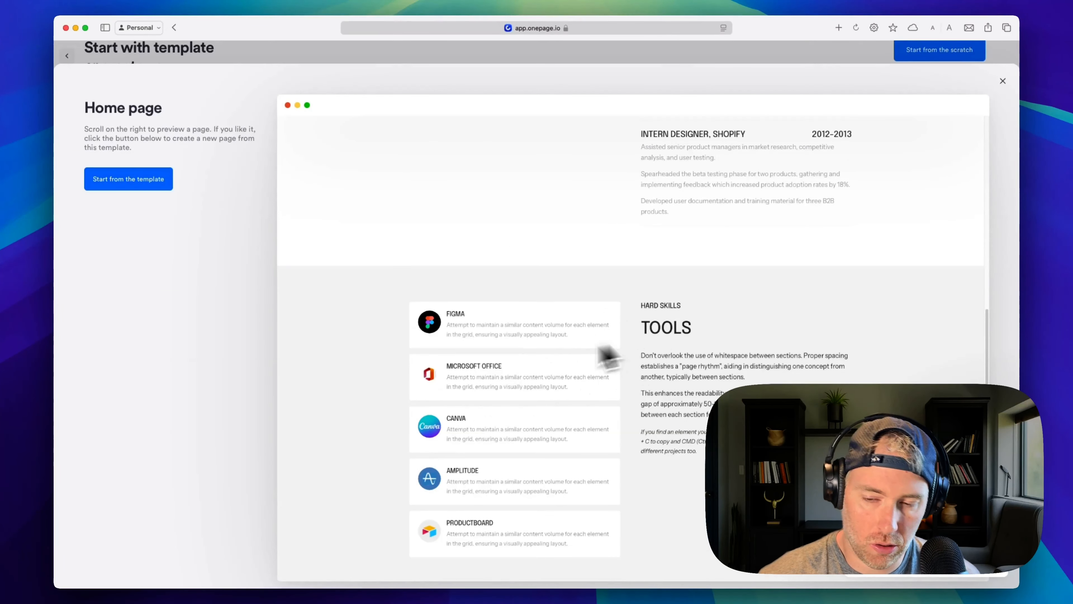
pyautogui.scroll(-8, 497, 366)
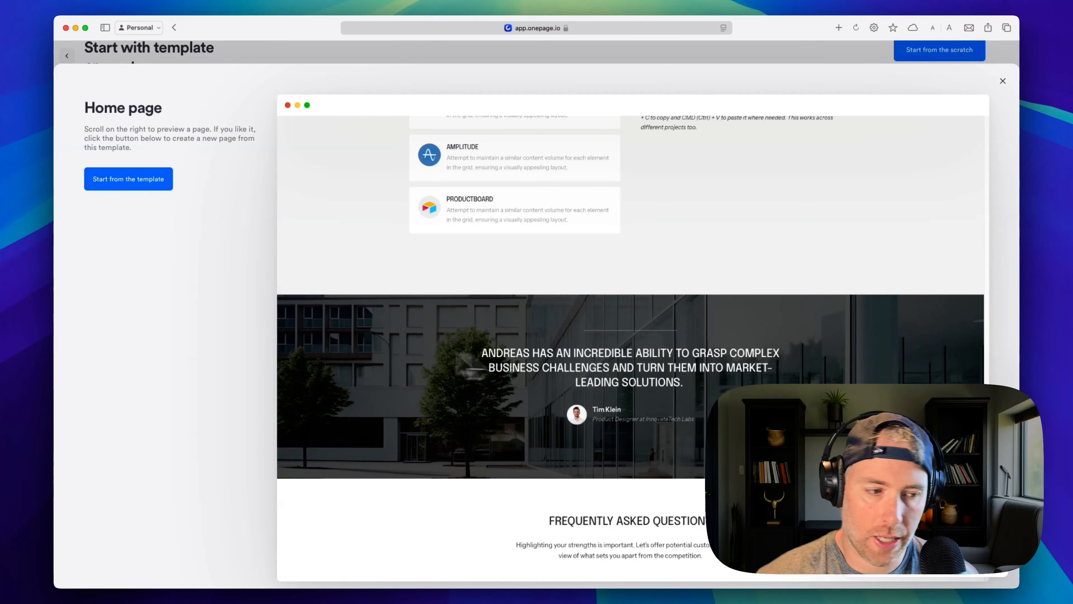
pyautogui.scroll(5, 473, 364)
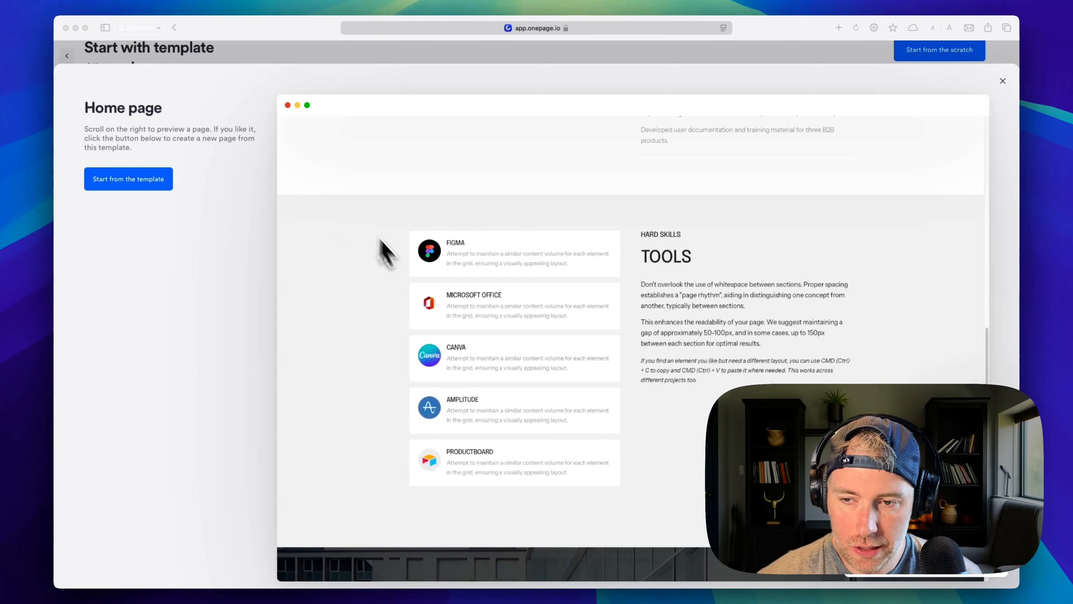
pyautogui.scroll(-5, 425, 299)
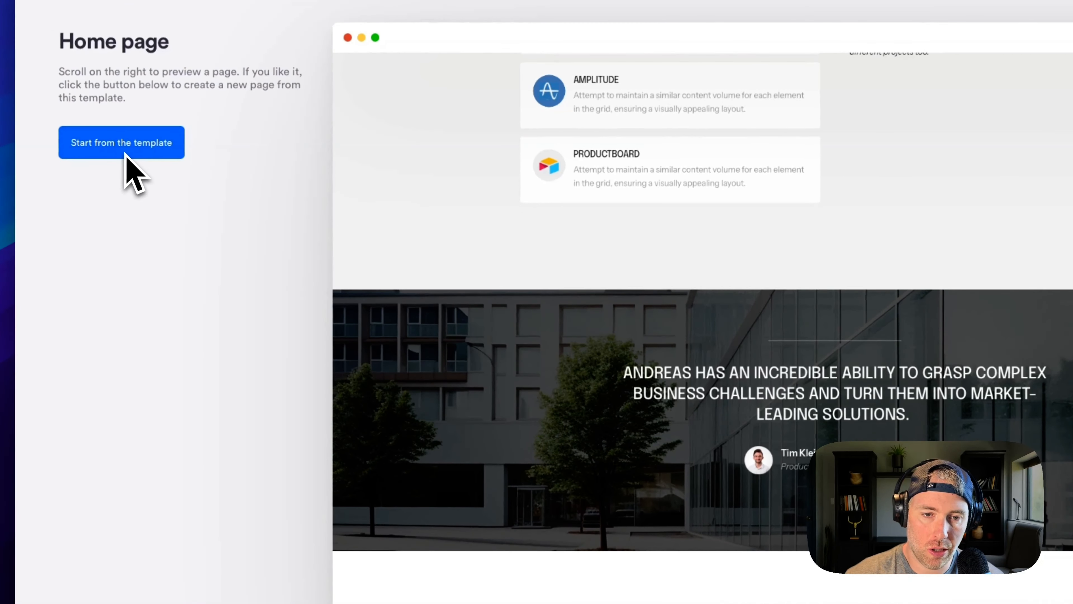
# - Start from the Portfolio / CV template and create a new project named OnePageDemo3
pyautogui.click(120, 153)
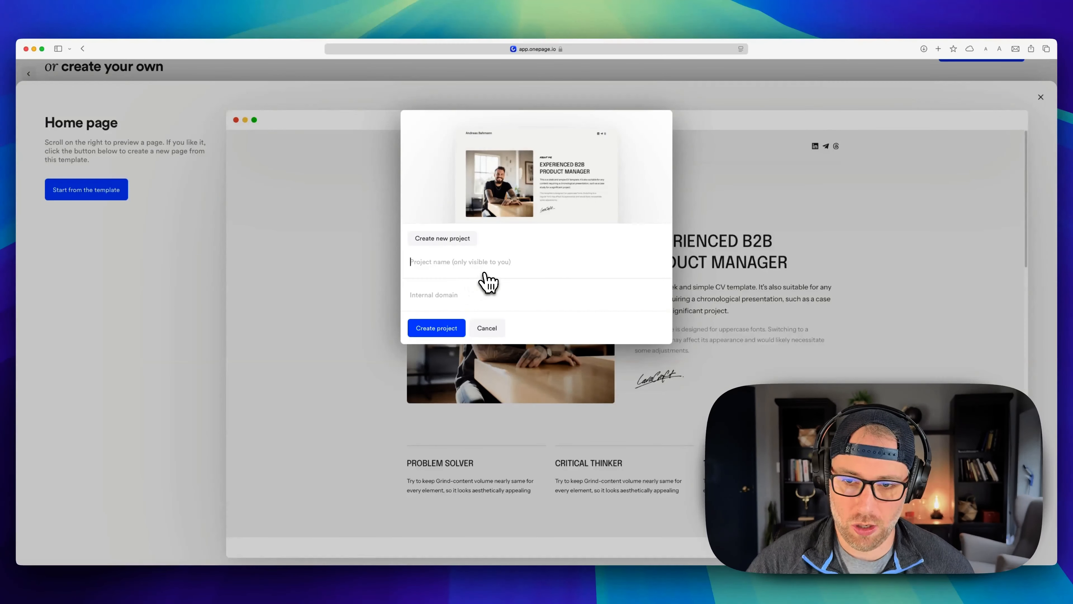
pyautogui.write('OnePageDemo3')
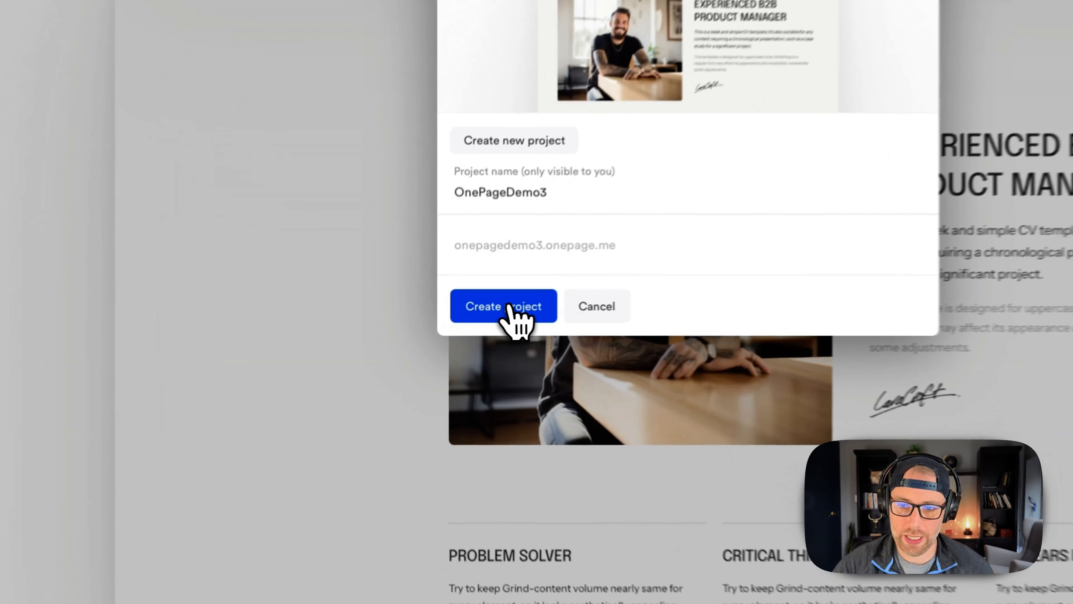
pyautogui.click(454, 332)
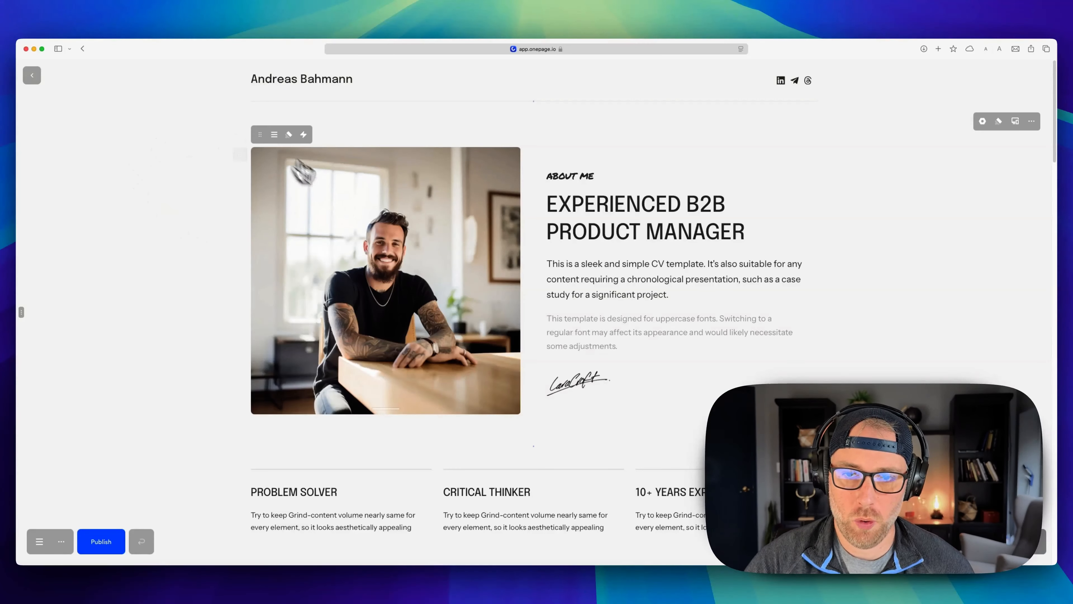
# - Leave the page editor for the project's pages and create a folder named Agency Folder
pyautogui.click(32, 76)
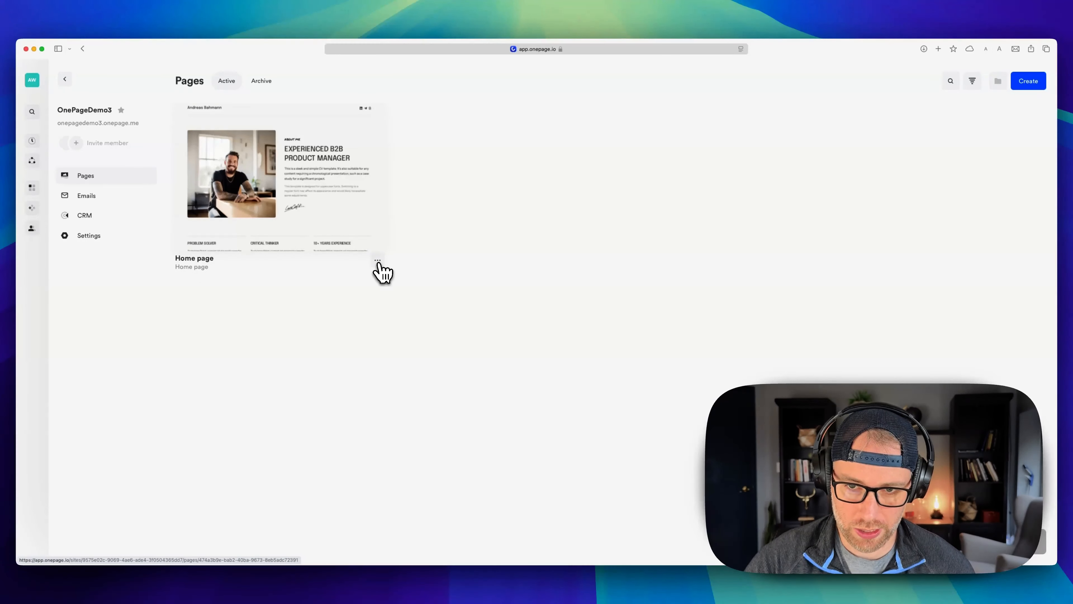
pyautogui.click(378, 262)
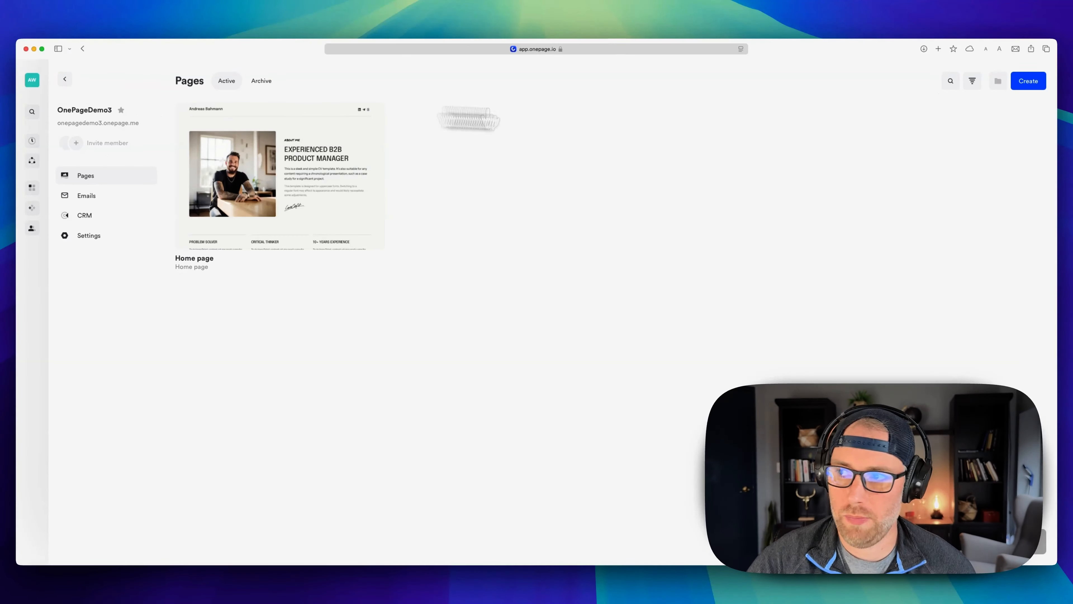
pyautogui.click(995, 83)
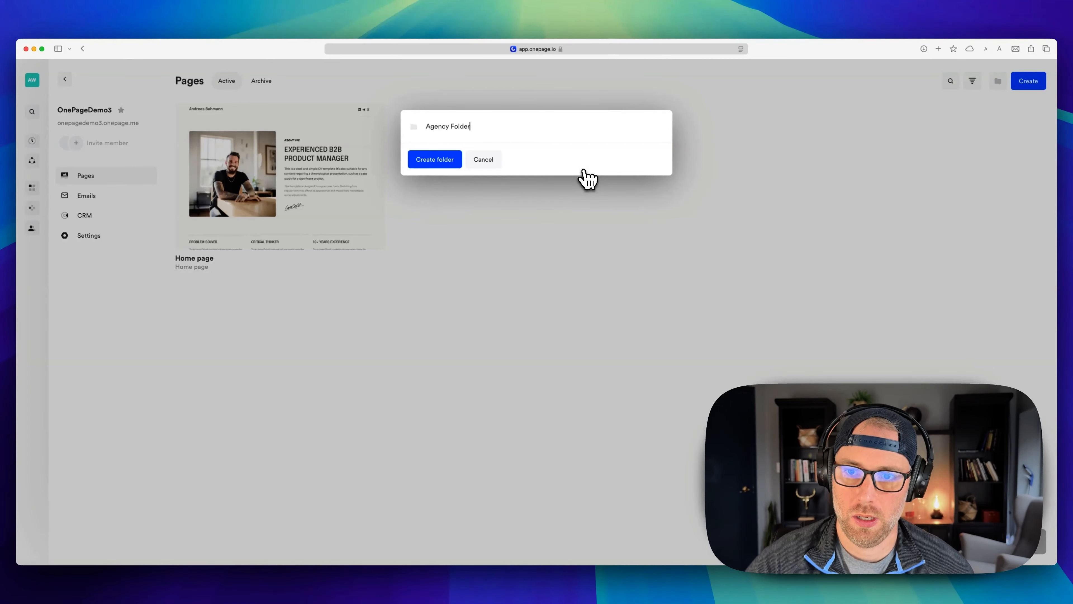
pyautogui.click(442, 164)
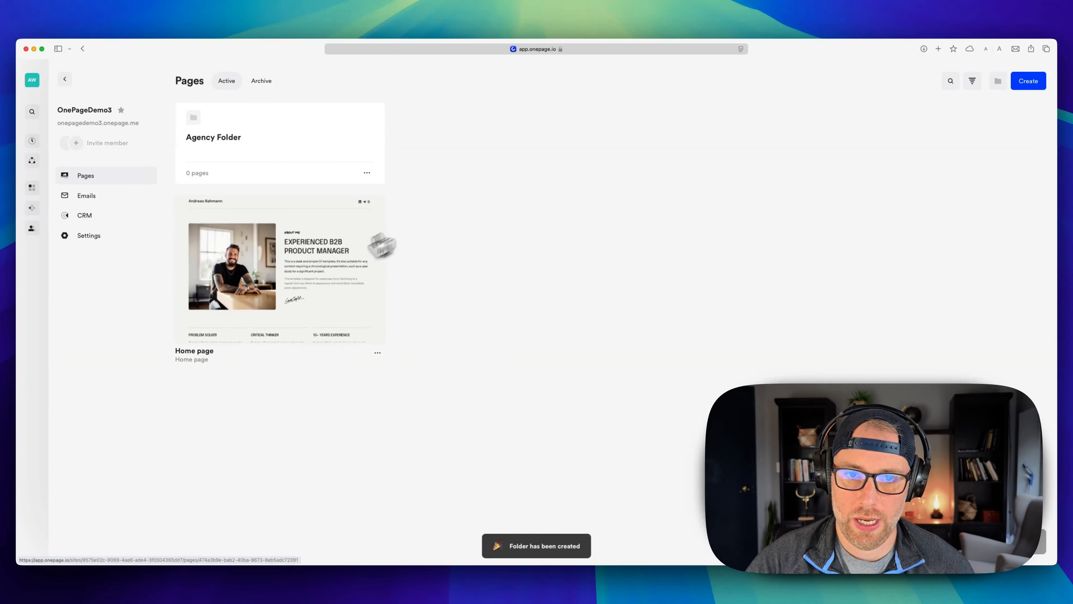
# - Move the Home page into Agency Folder
pyautogui.click(377, 354)
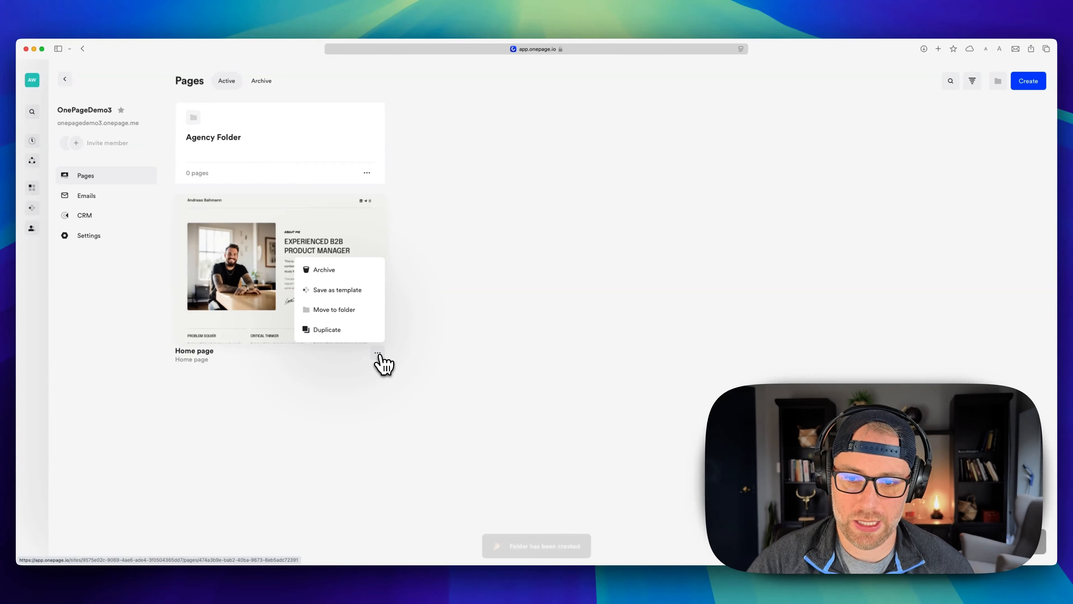
pyautogui.click(353, 313)
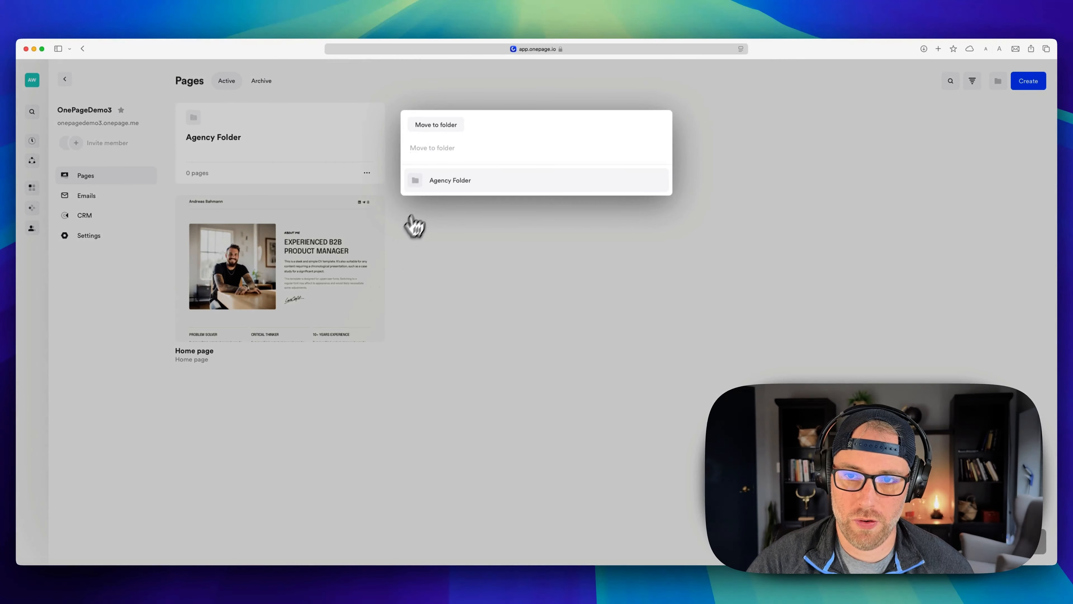
pyautogui.click(445, 186)
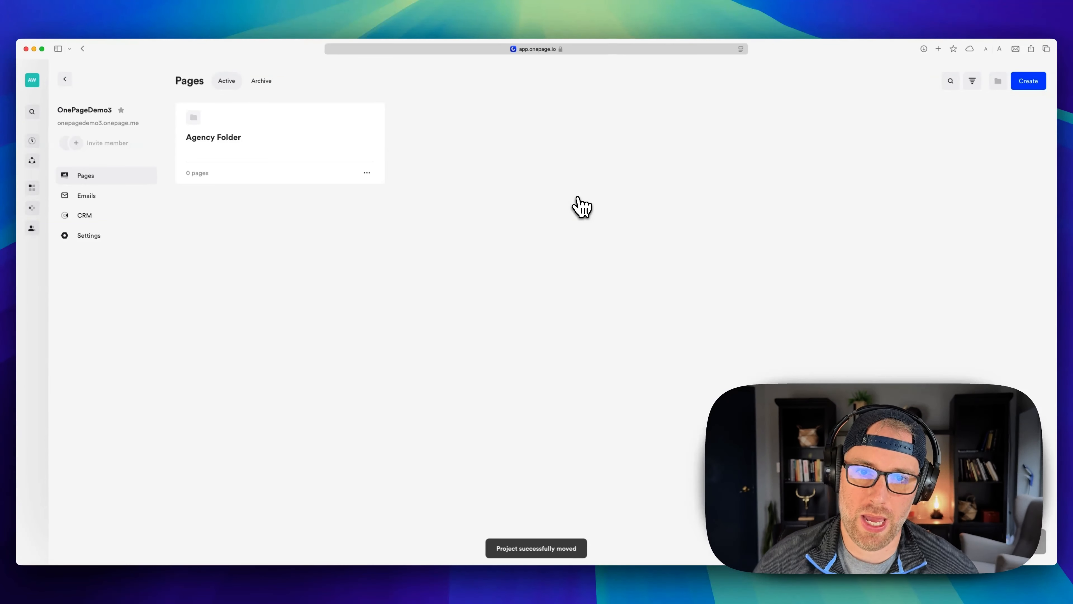
# - Open Agency Folder and check the actions available for the Home page inside it
pyautogui.click(219, 160)
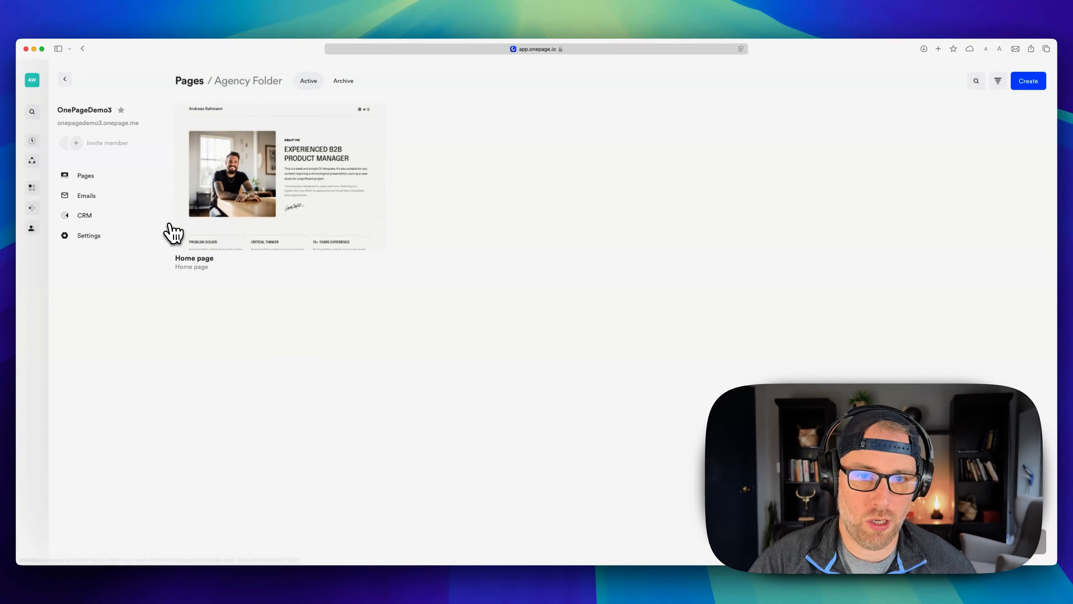
pyautogui.click(377, 261)
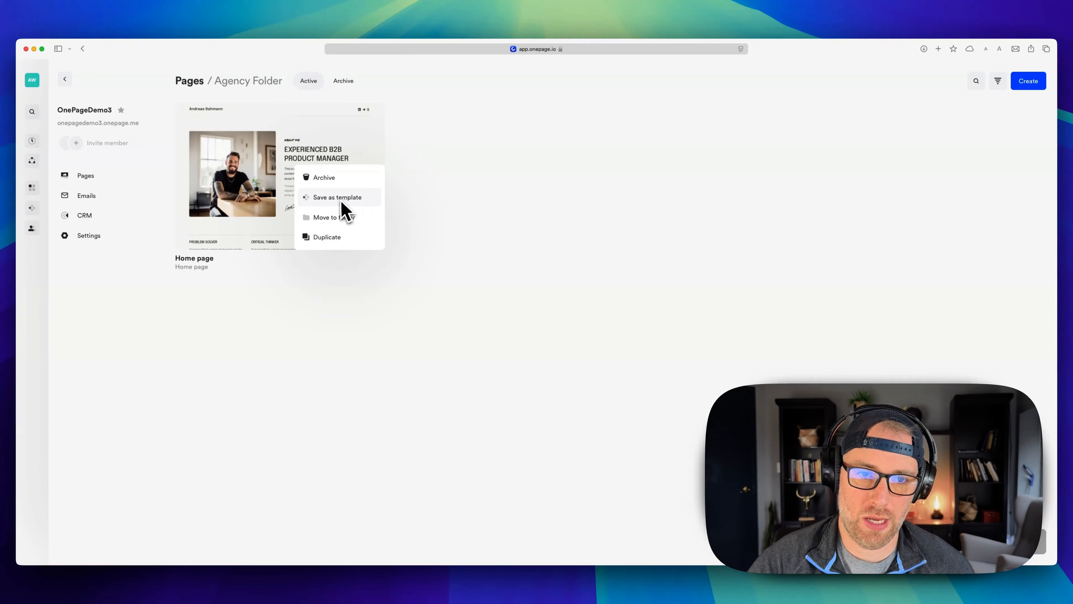
pyautogui.click(279, 310)
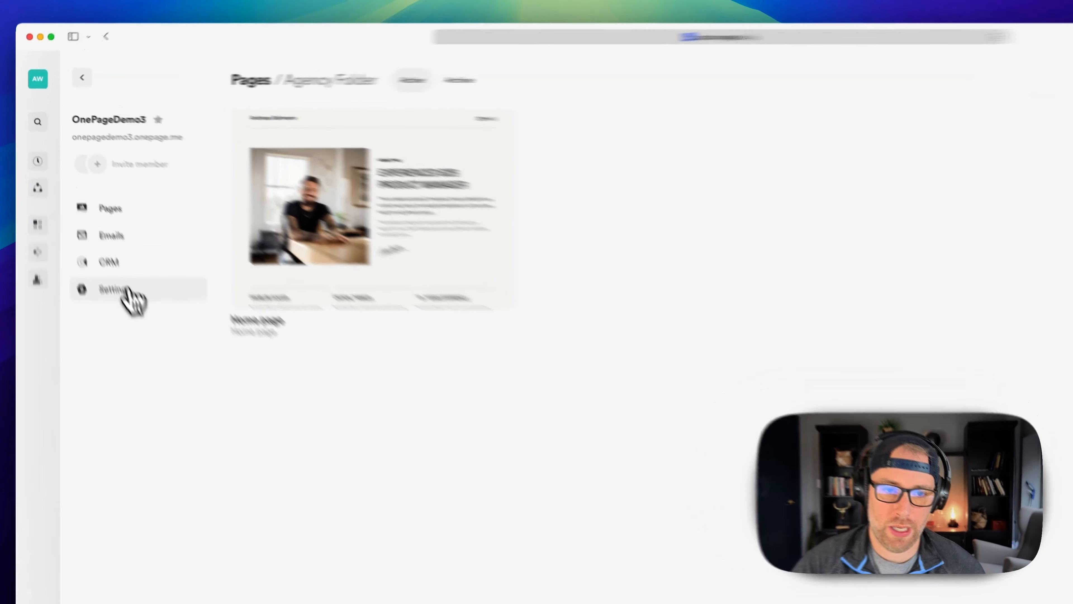
# - Open the project settings and review the general options, including the home page choice, and the Collaboration section
pyautogui.click(98, 237)
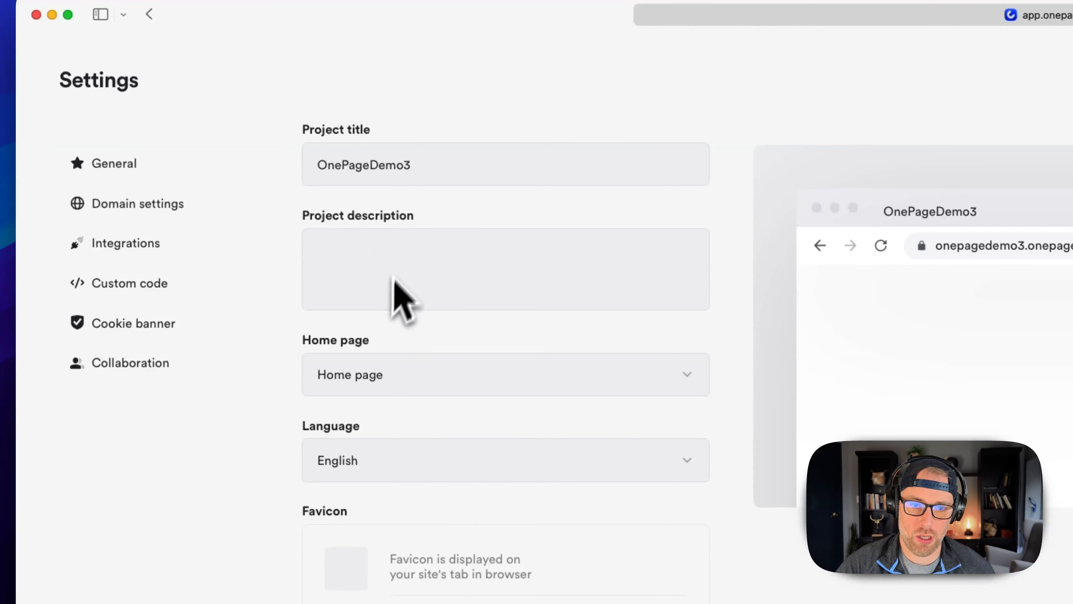
pyautogui.click(372, 374)
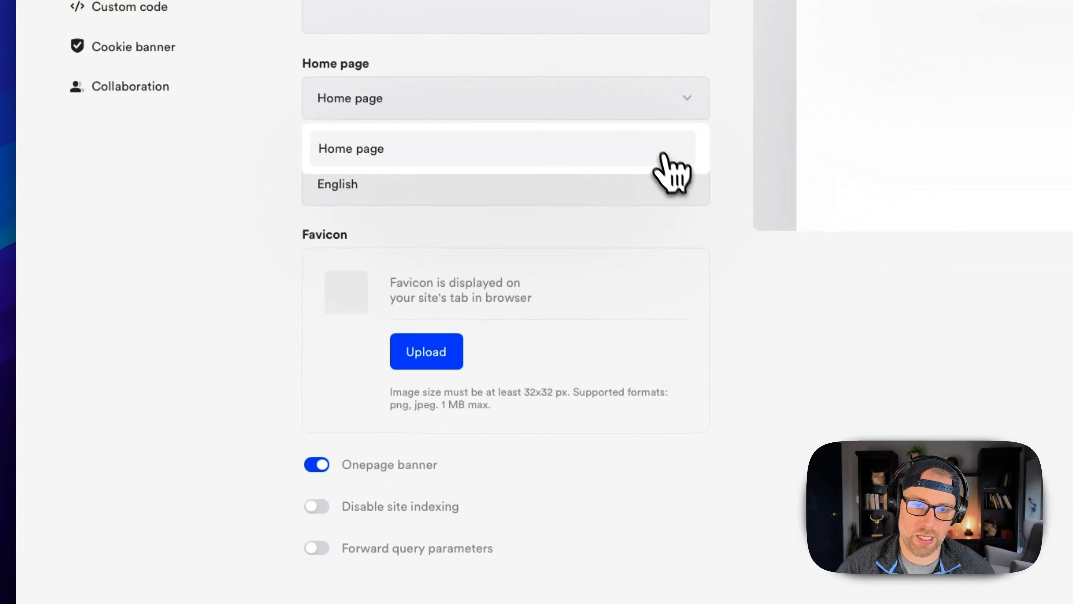
pyautogui.click(663, 376)
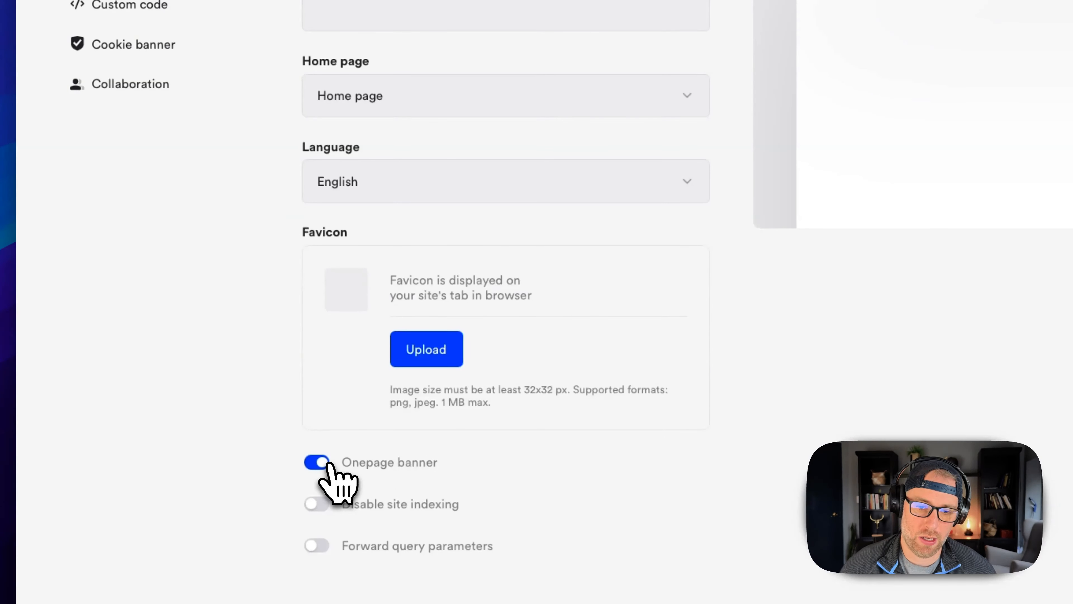
pyautogui.scroll(-2, 328, 465)
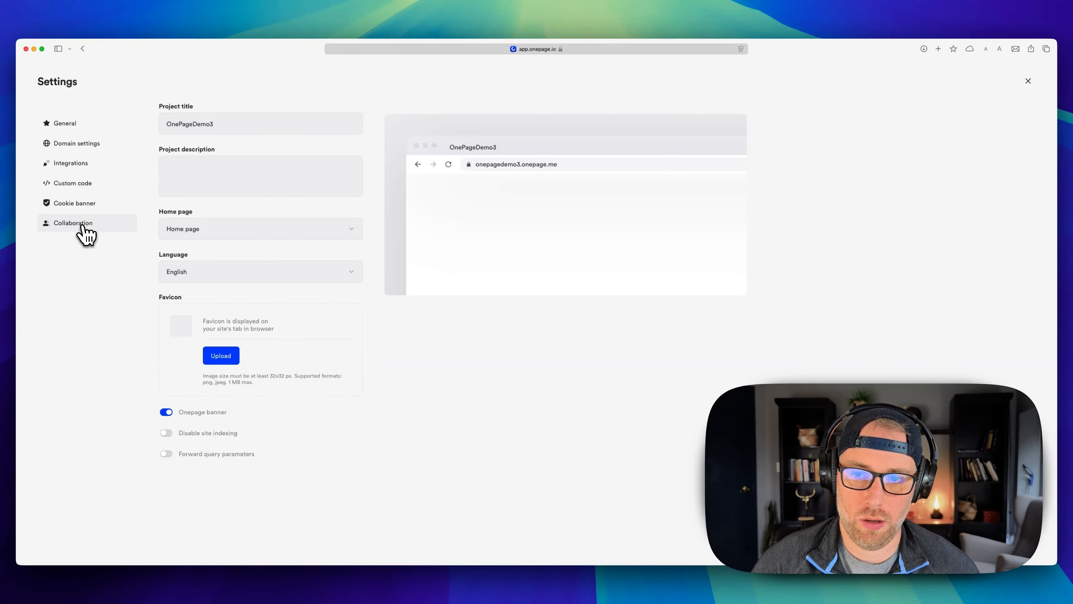
pyautogui.click(83, 227)
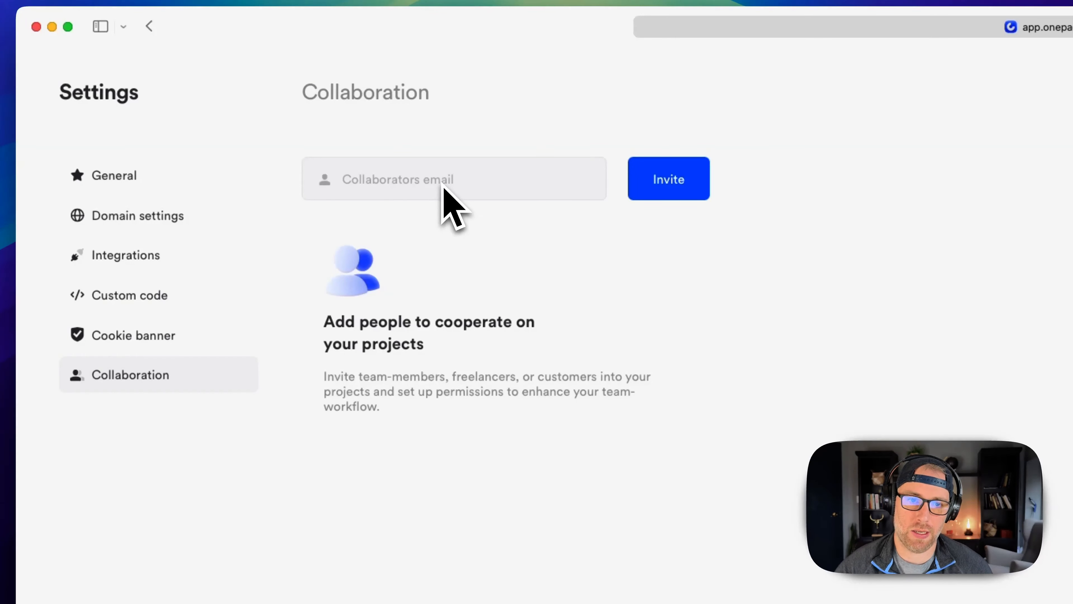
# - Choose the Notification cookie banner, try the Right and Justify positions, and place it in the Center of the page as a popup
pyautogui.click(135, 336)
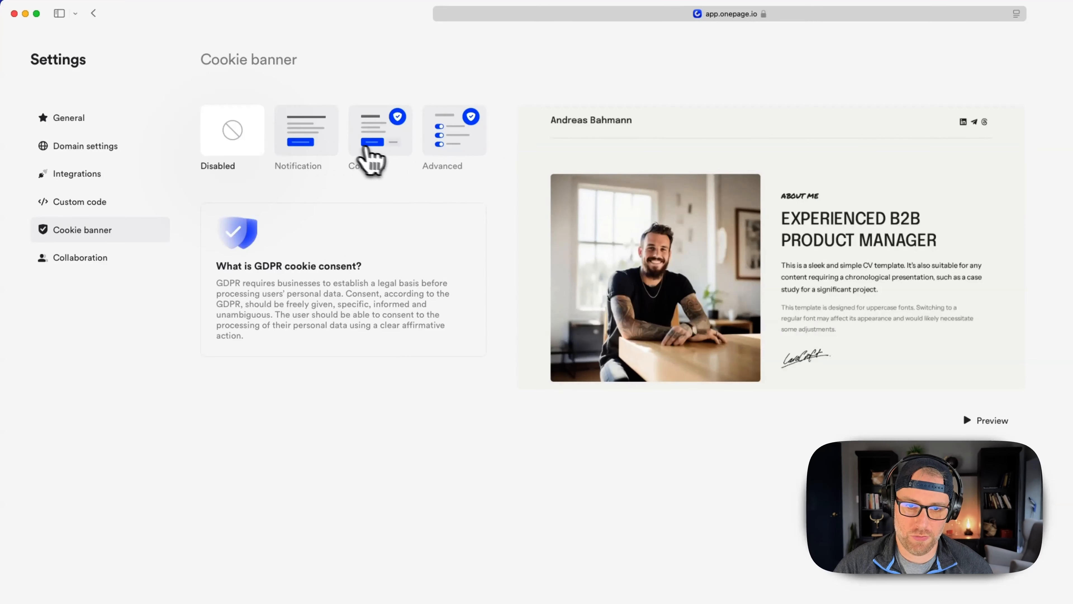
pyautogui.click(306, 146)
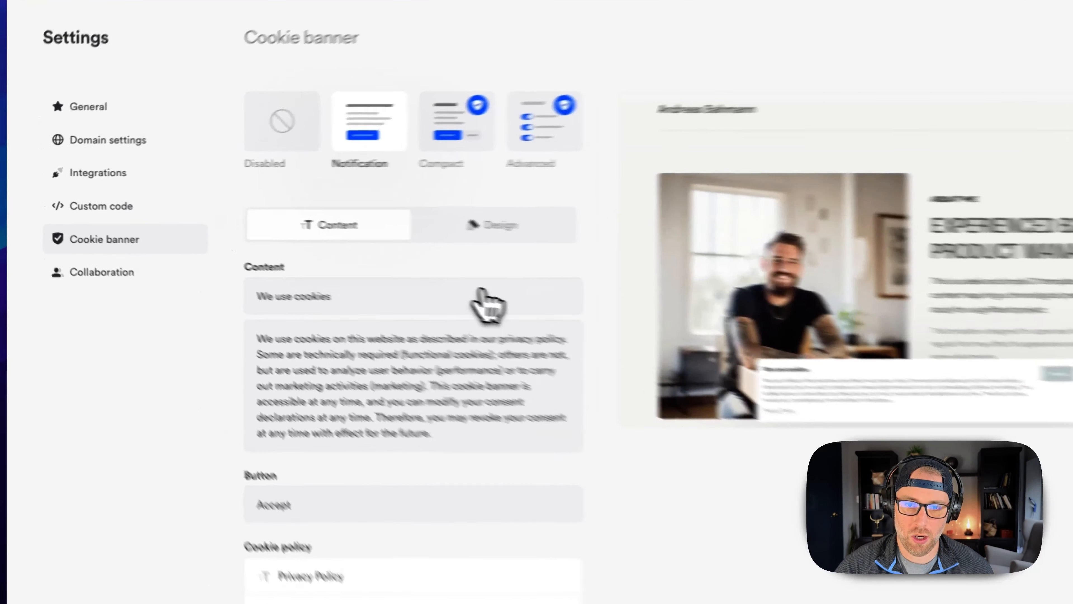
pyautogui.click(427, 216)
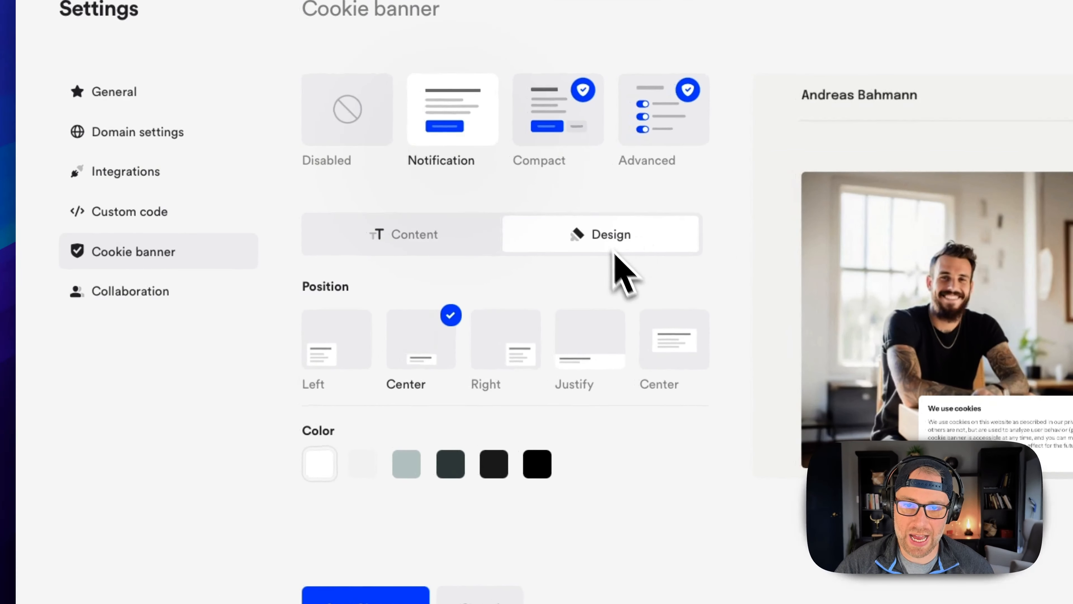
pyautogui.click(508, 357)
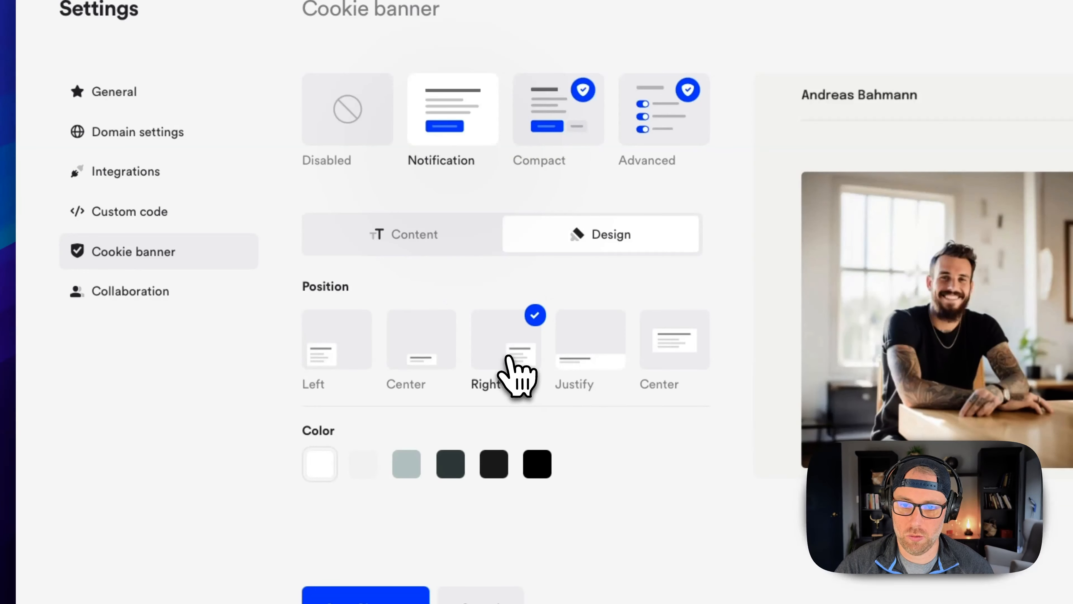
pyautogui.click(596, 373)
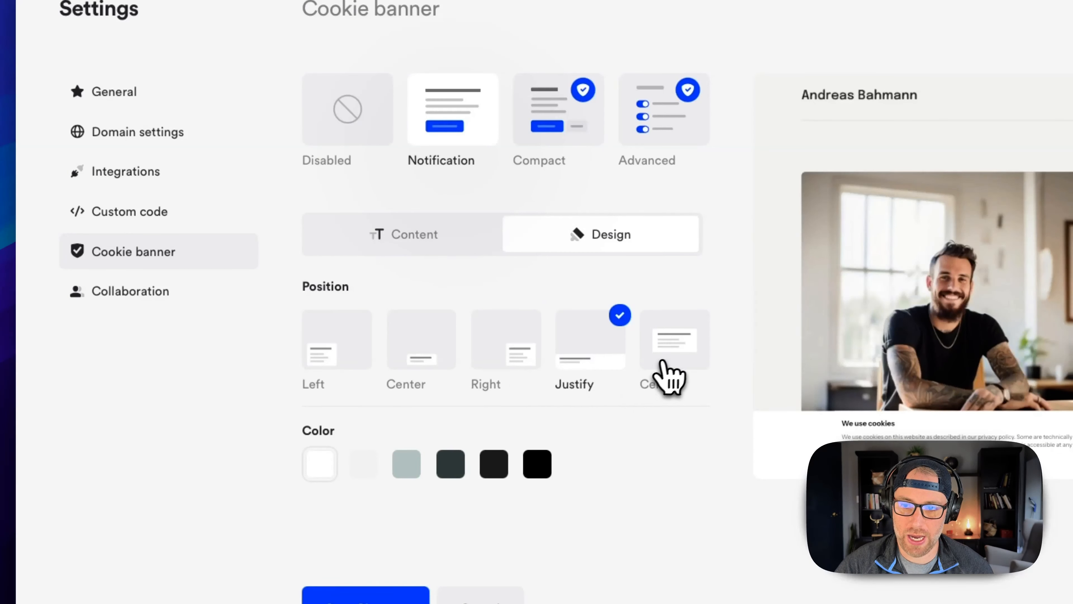
pyautogui.click(672, 364)
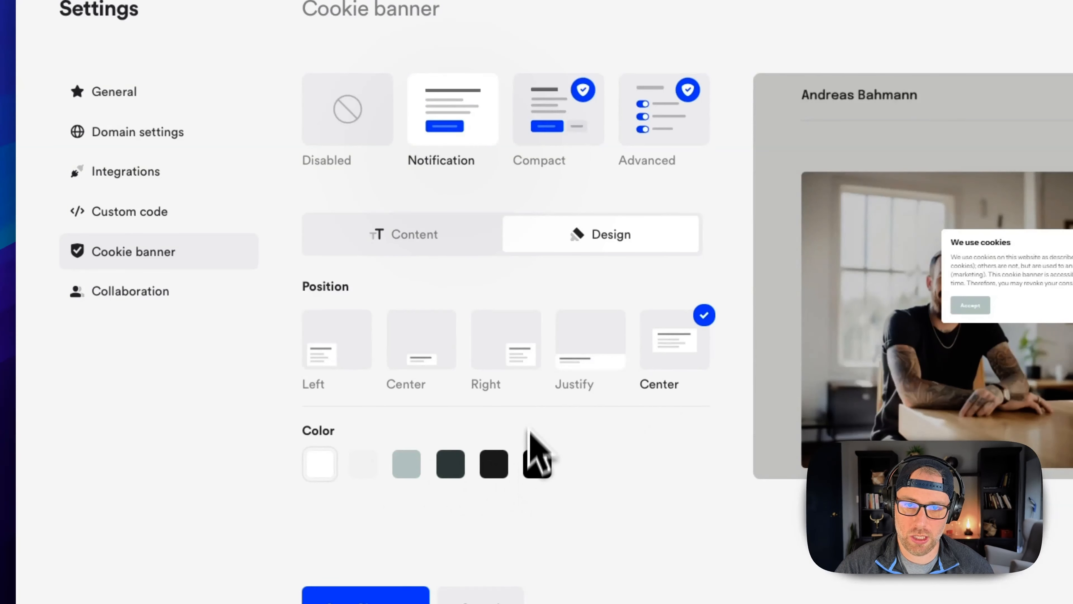
# - Try the Compact cookie banner, switch it to Advanced, and view its cookie list
pyautogui.click(563, 136)
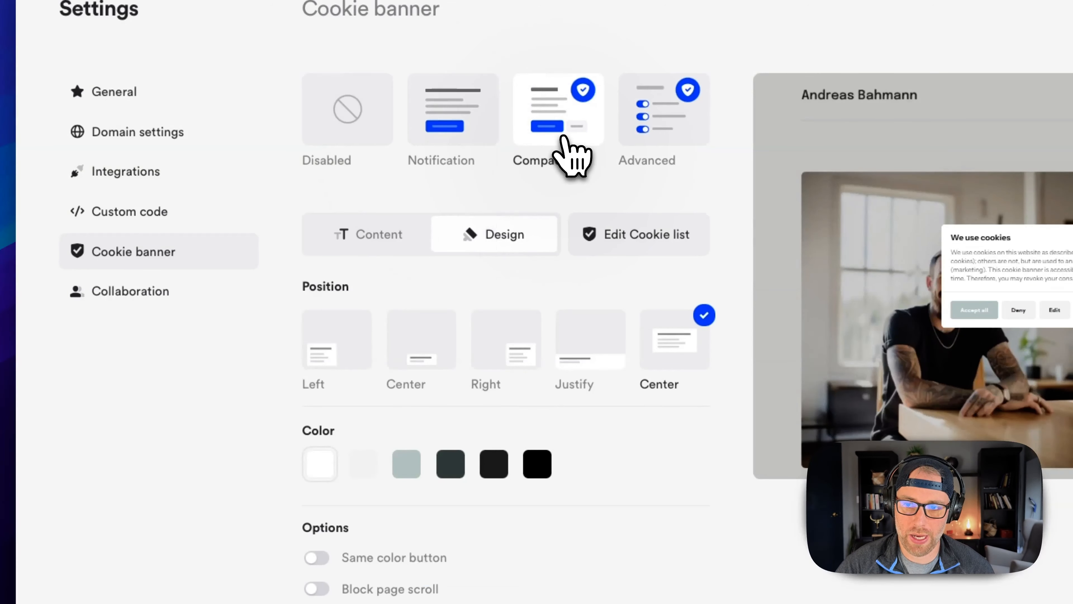
pyautogui.click(659, 121)
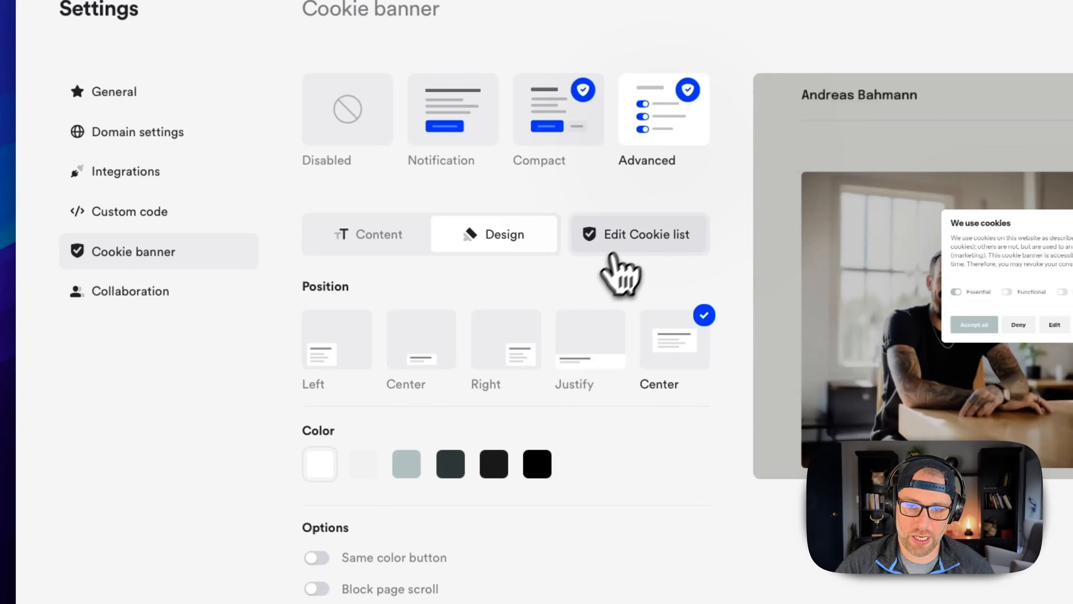
pyautogui.click(653, 237)
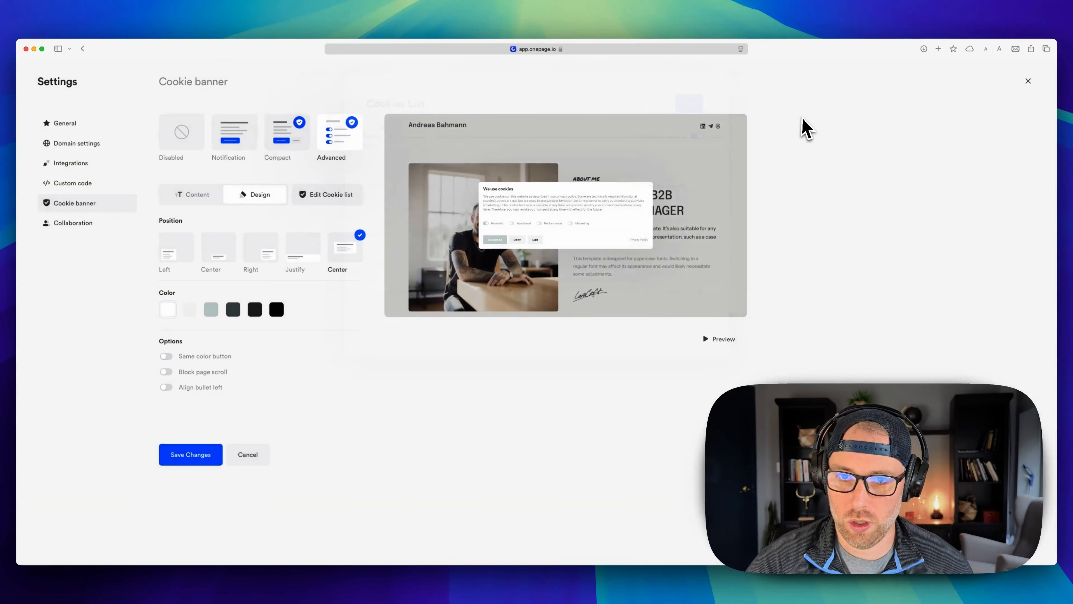
pyautogui.click(830, 118)
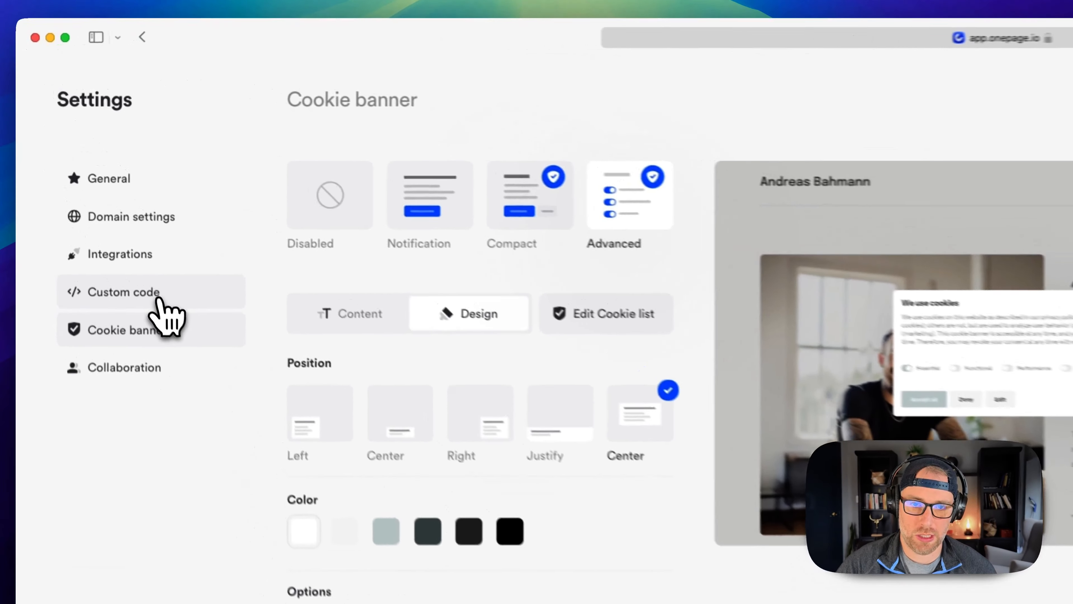
# - Look at the custom code areas for head and styles and the list of available integrations
pyautogui.click(160, 298)
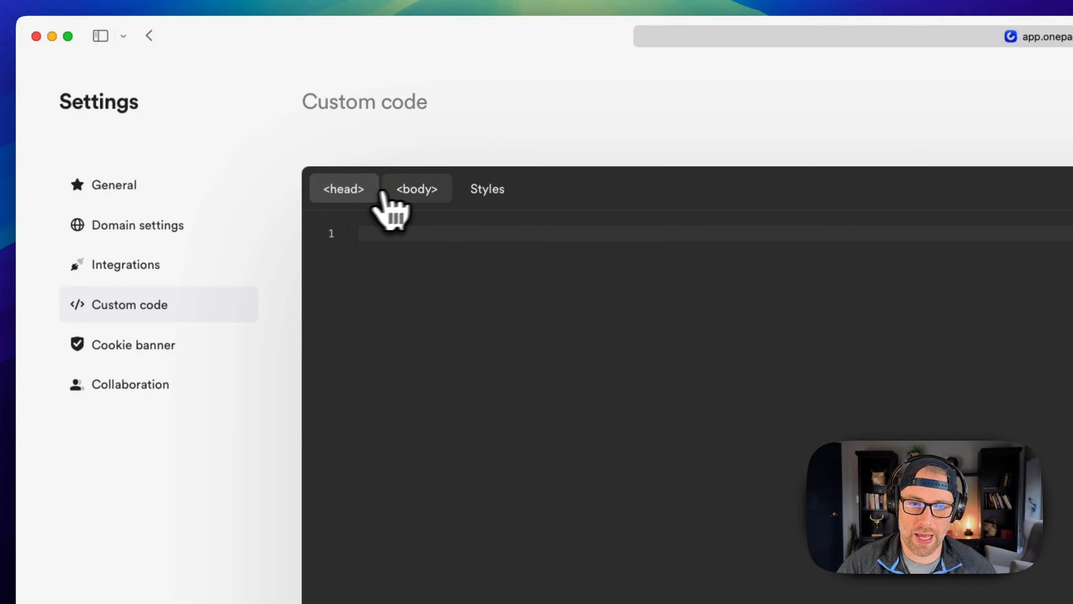
pyautogui.click(477, 195)
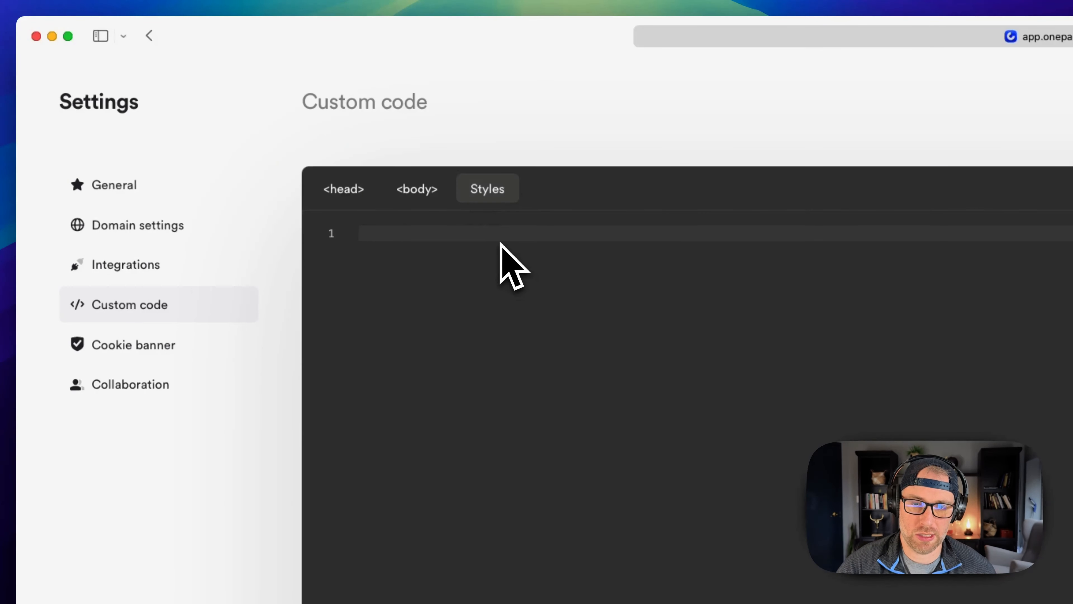
pyautogui.click(343, 190)
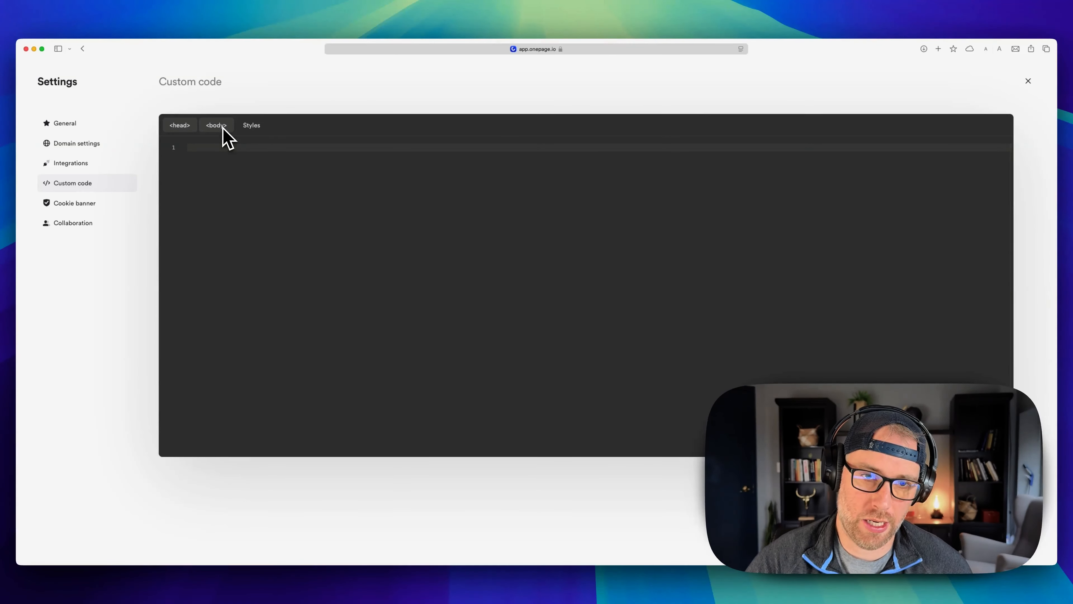
pyautogui.click(78, 164)
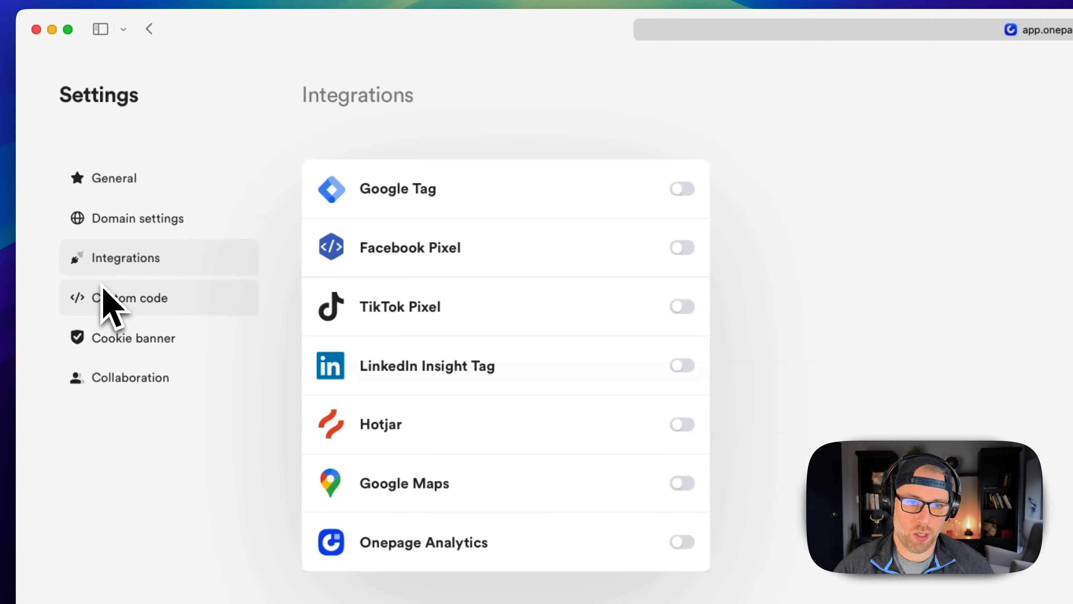
# - Open the domain settings, try adding "ghg" to the end of the internal domain, and remove it again
pyautogui.click(139, 217)
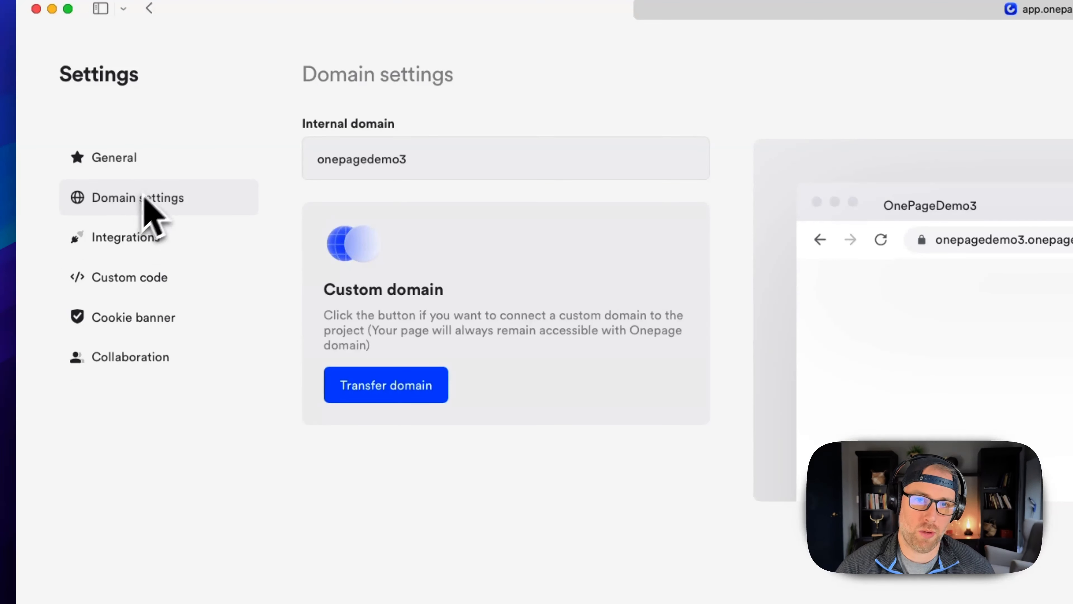
pyautogui.click(412, 161)
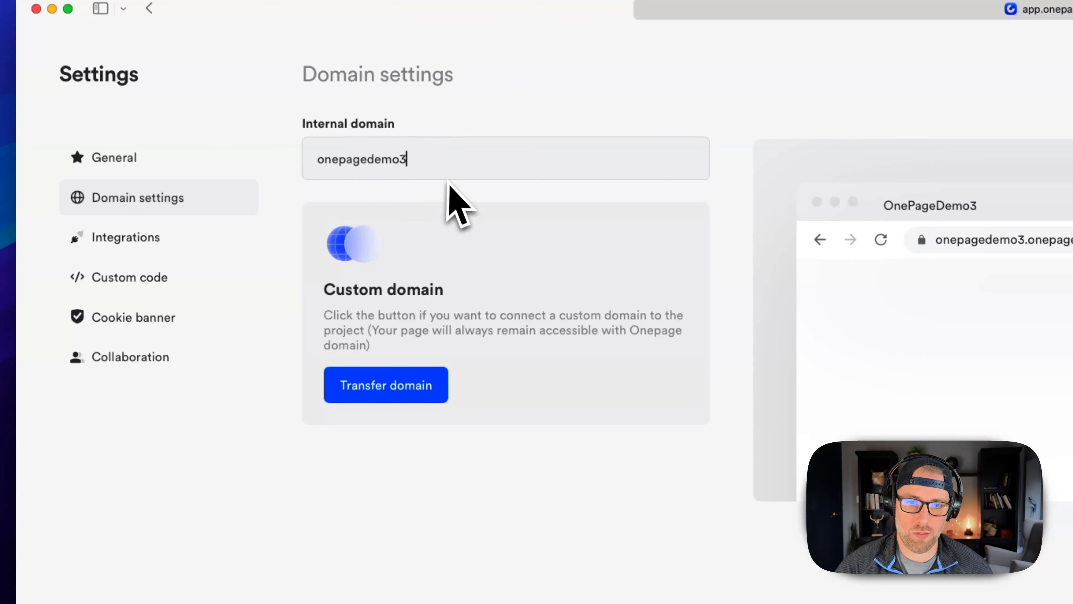
pyautogui.write('ghg')
pyautogui.press('BackSpace')
pyautogui.press('BackSpace')
pyautogui.press('BackSpace')
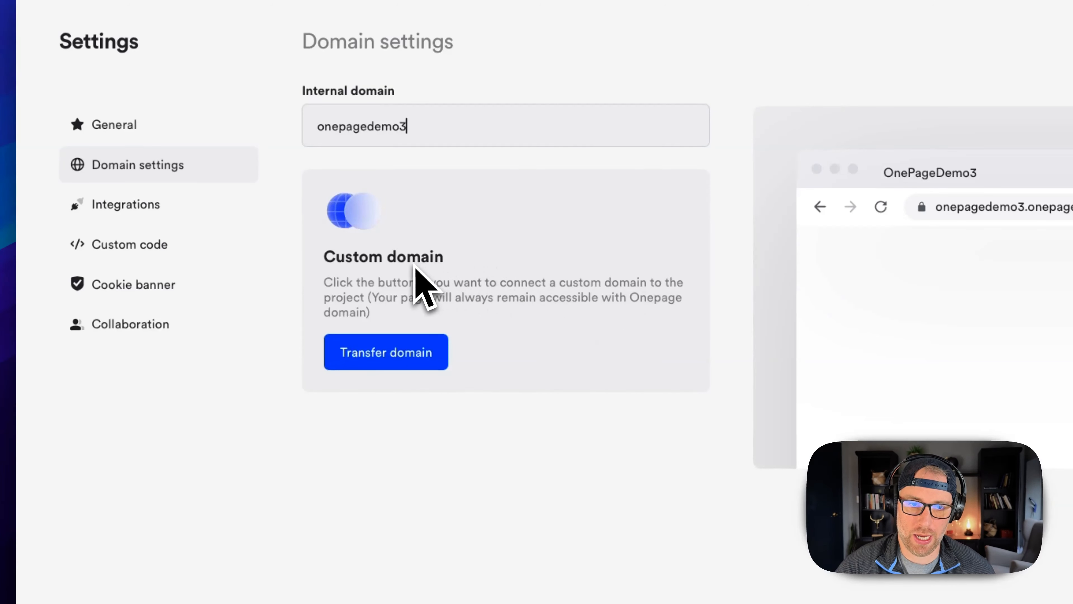
# - Leave the project settings, open the Agency Folder, and look at the actions available for its Home page
pyautogui.click(123, 131)
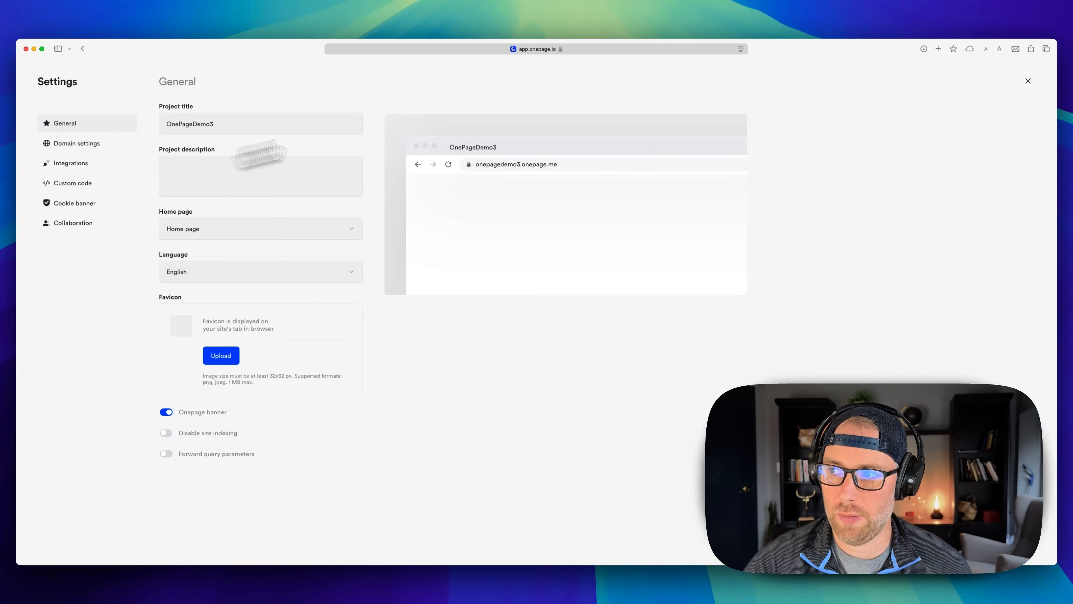
pyautogui.click(1029, 81)
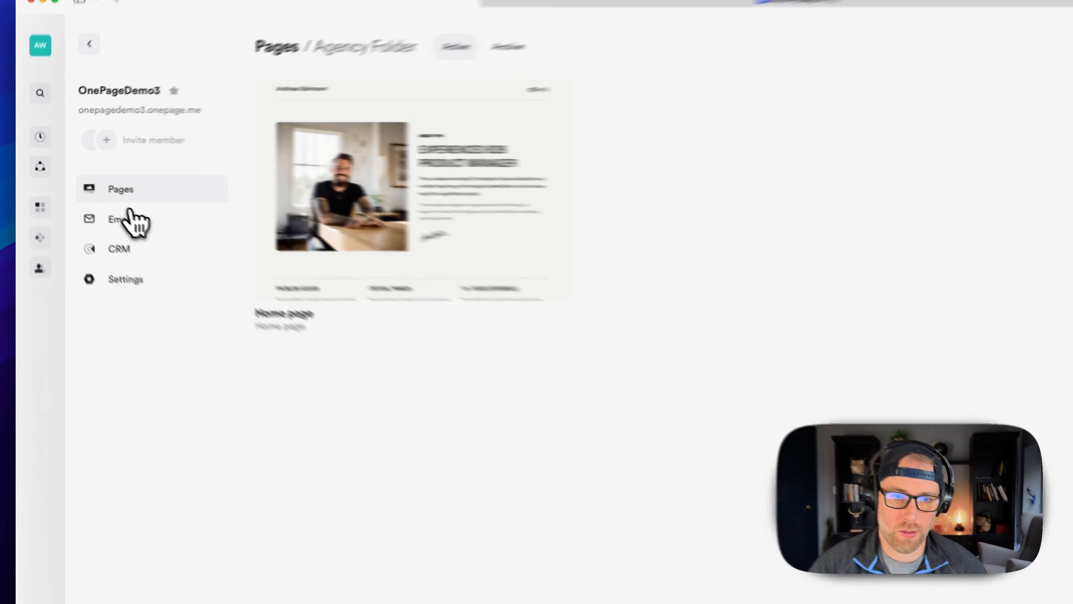
pyautogui.click(92, 177)
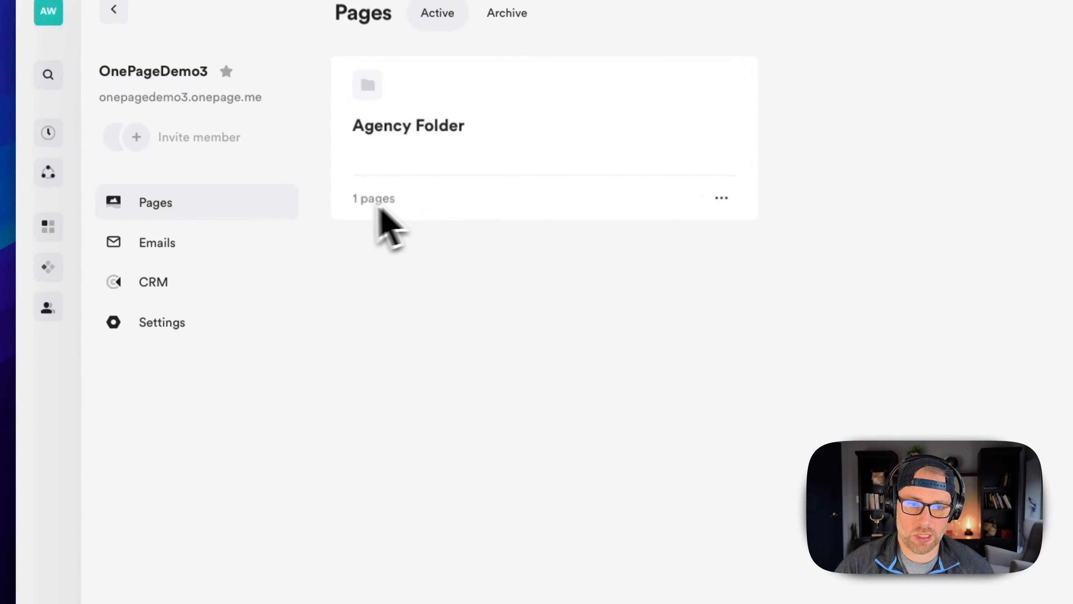
pyautogui.click(368, 210)
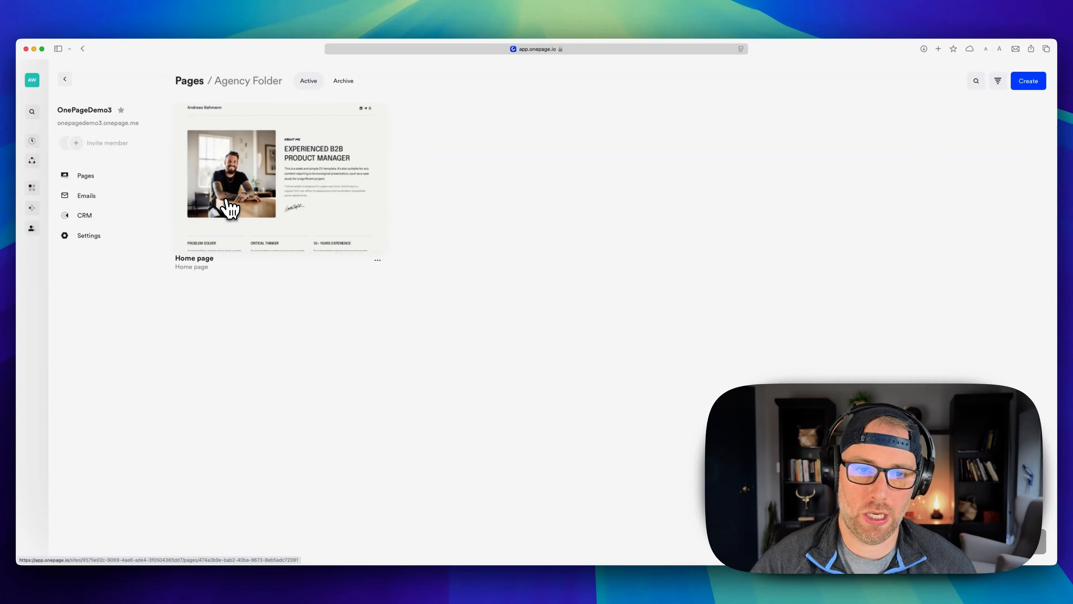
pyautogui.click(377, 260)
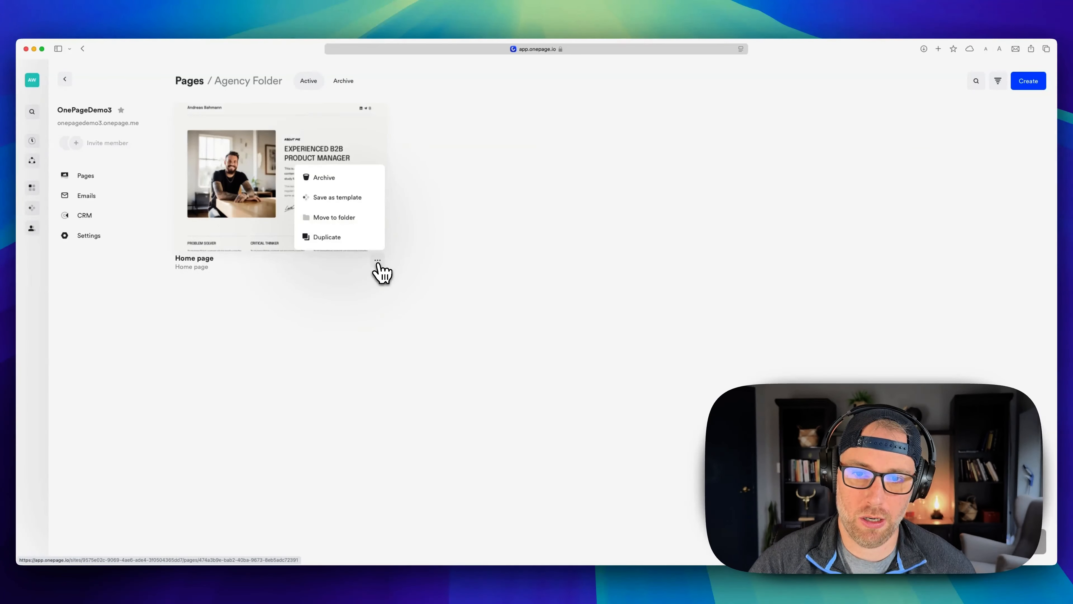
pyautogui.click(159, 292)
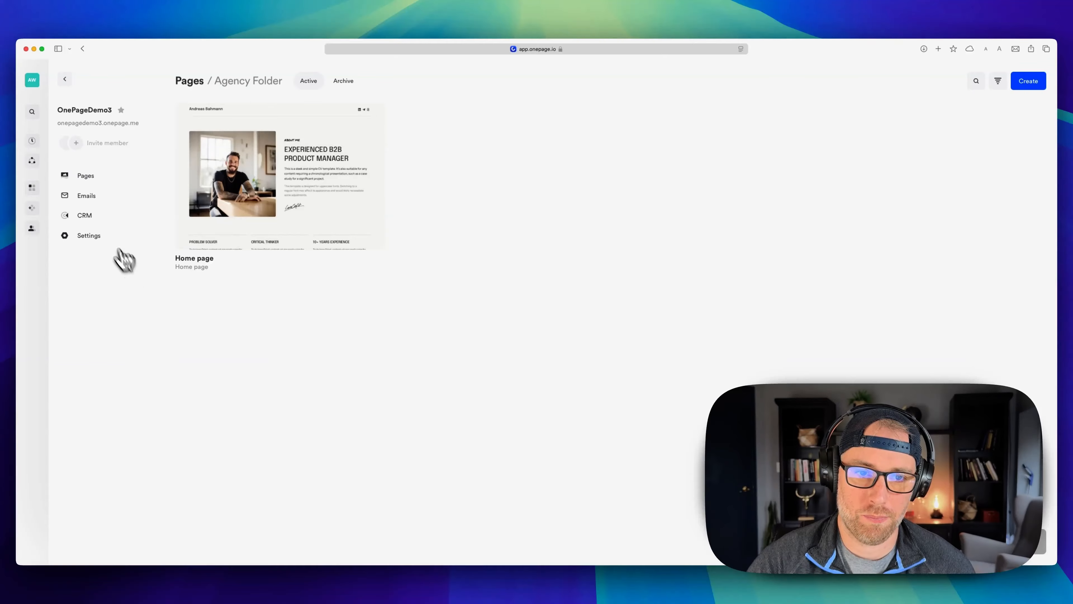
# - Create a new email template titled "test" in the project's Emails area
pyautogui.click(93, 199)
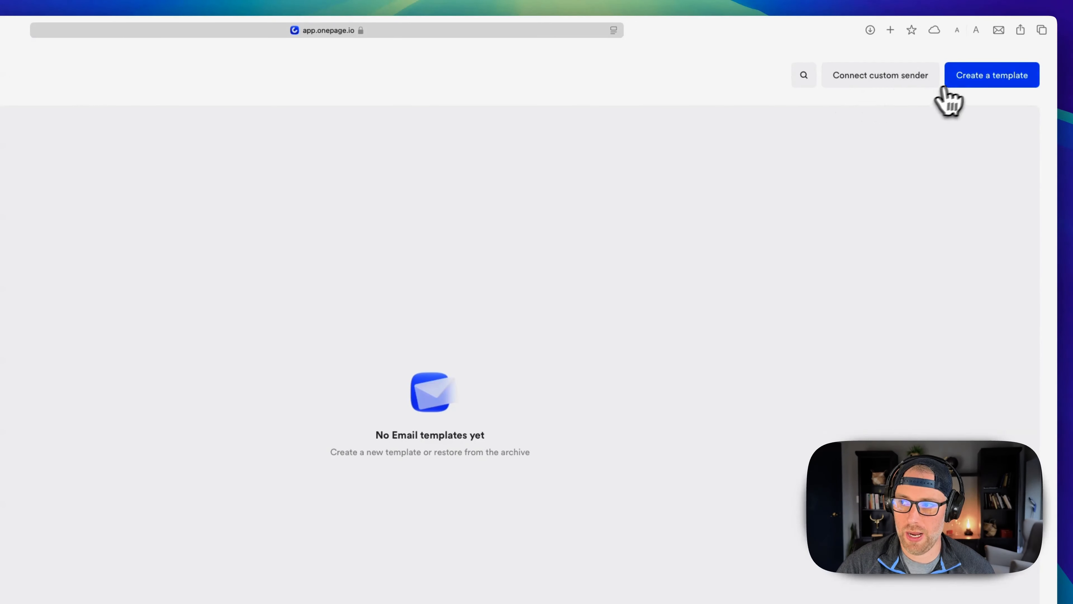
pyautogui.click(985, 76)
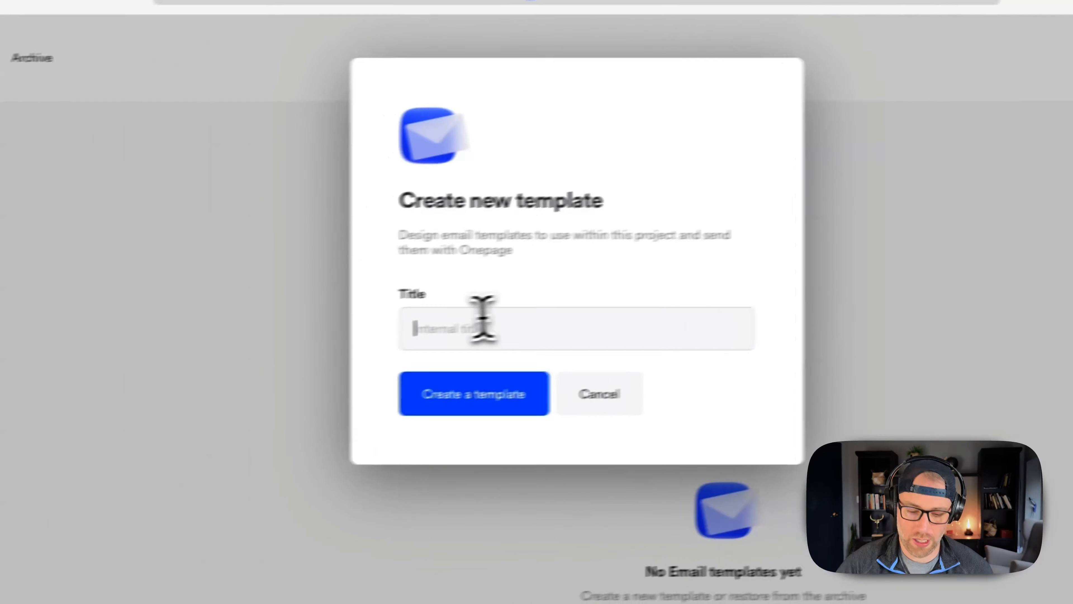
pyautogui.write('test')
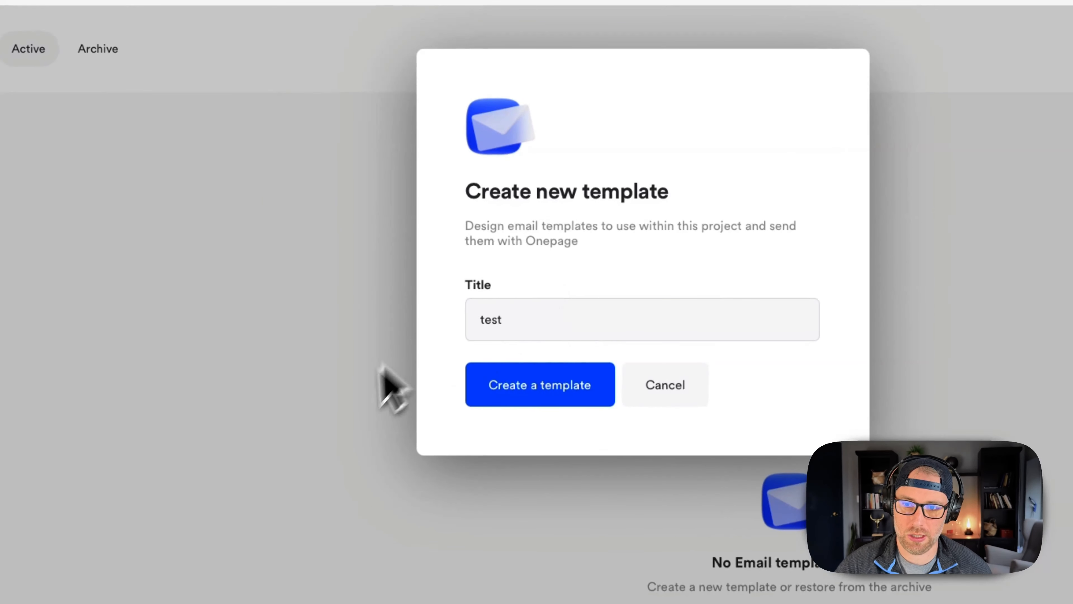
pyautogui.click(571, 397)
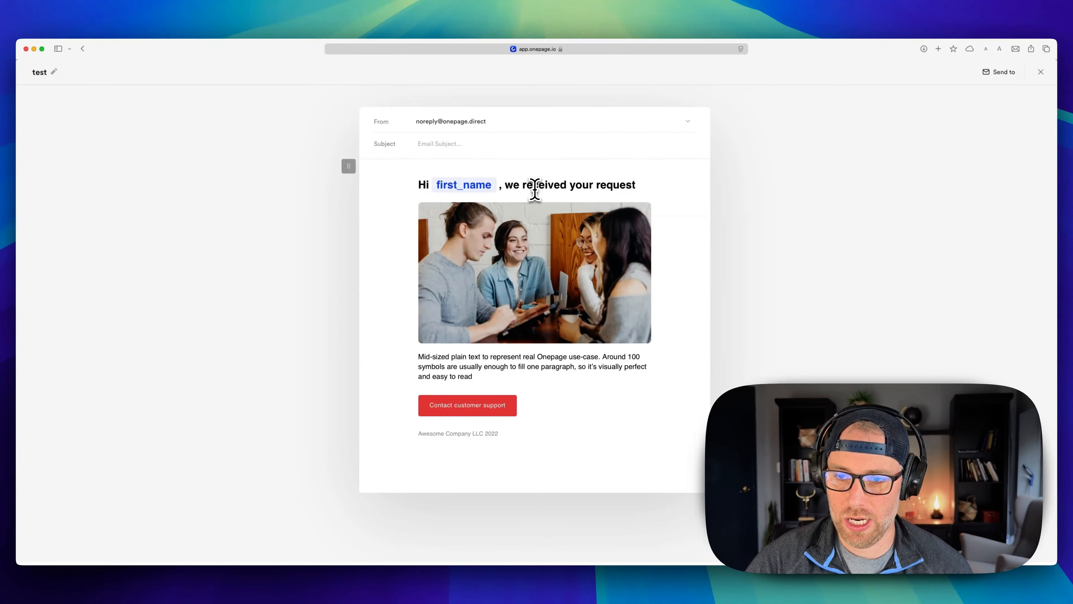
# - Inspect the email's heading formatting and test-email sending option, then close the template without keeping changes
pyautogui.click(555, 189)
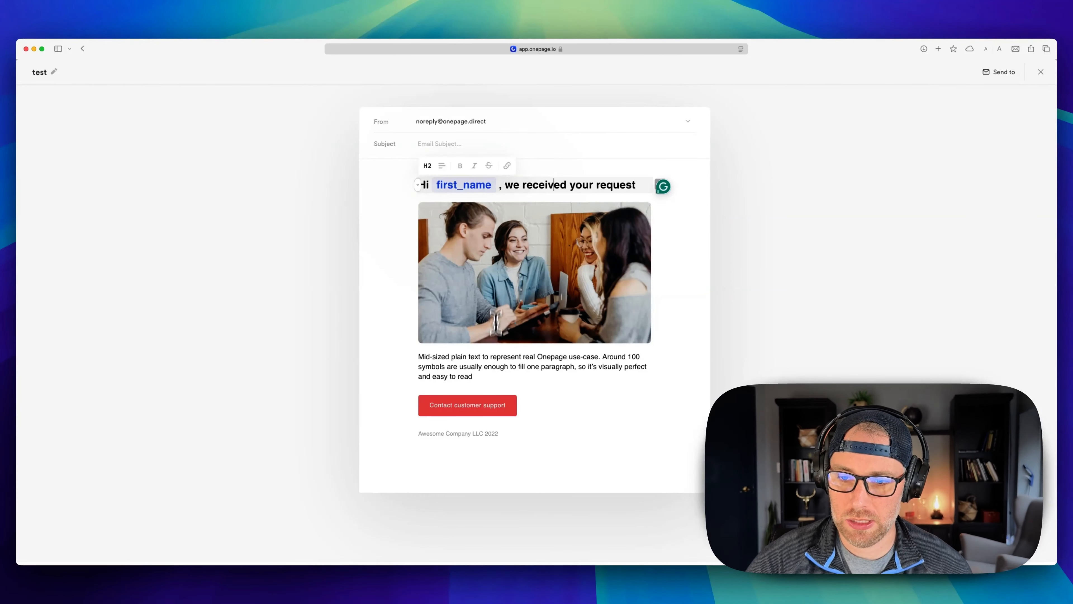
pyautogui.moveTo(478, 190)
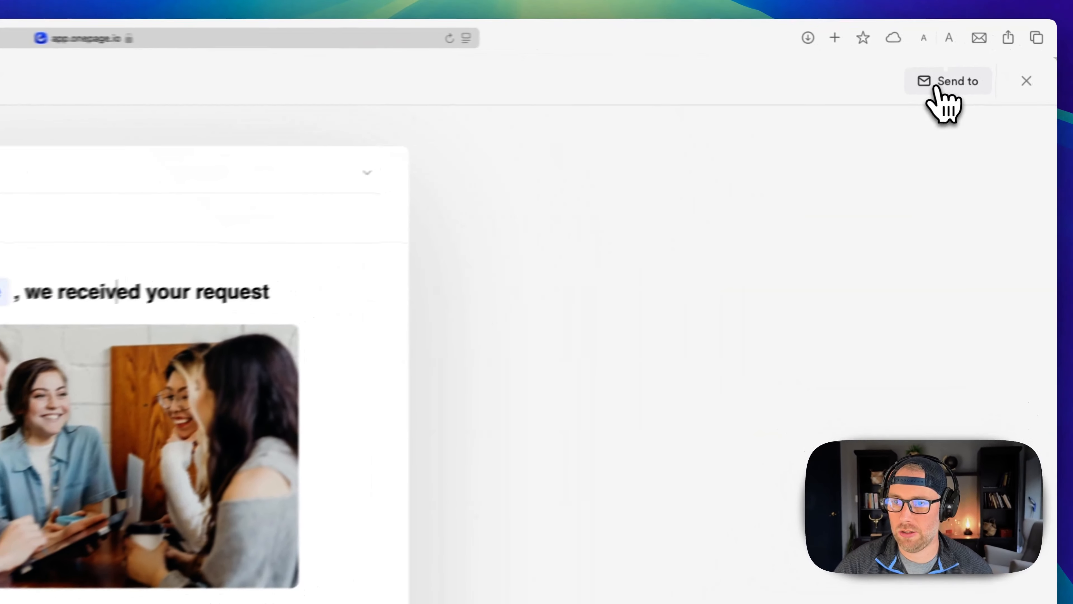
pyautogui.click(1001, 71)
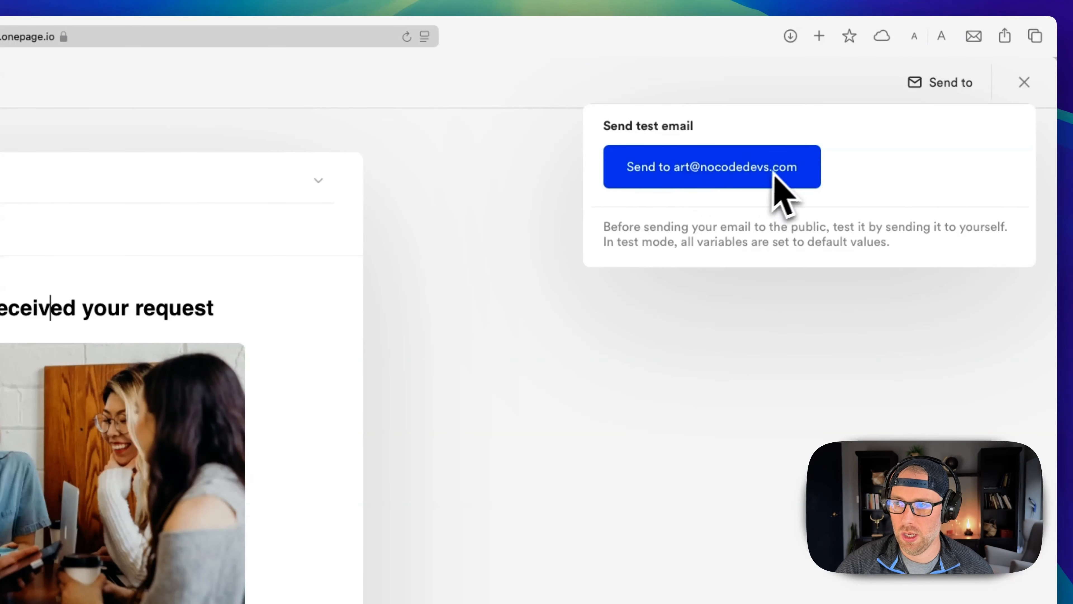
pyautogui.click(1024, 96)
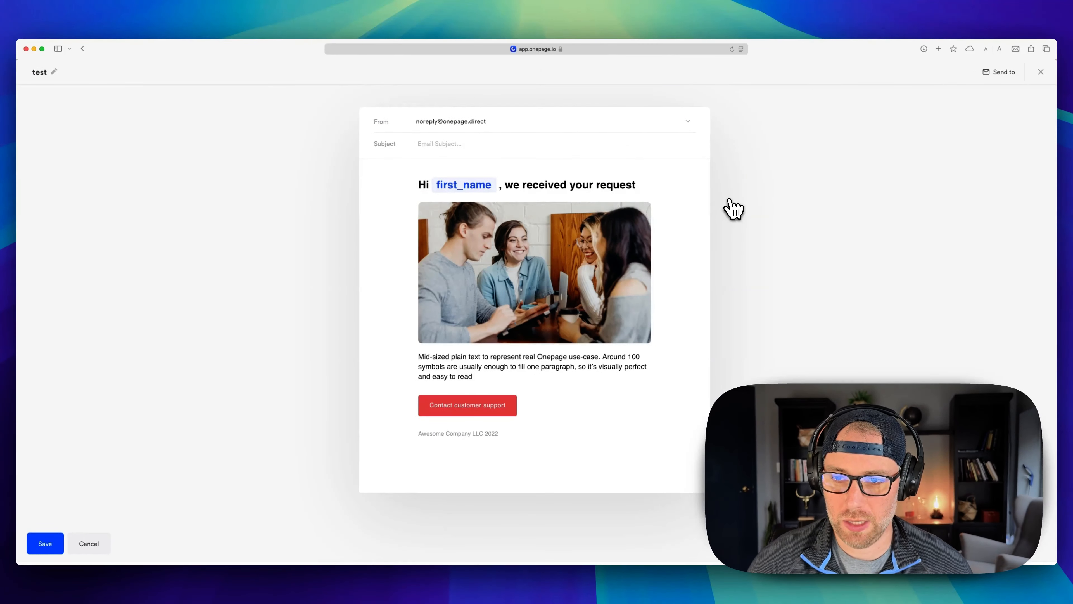
pyautogui.click(92, 545)
pyautogui.click(520, 341)
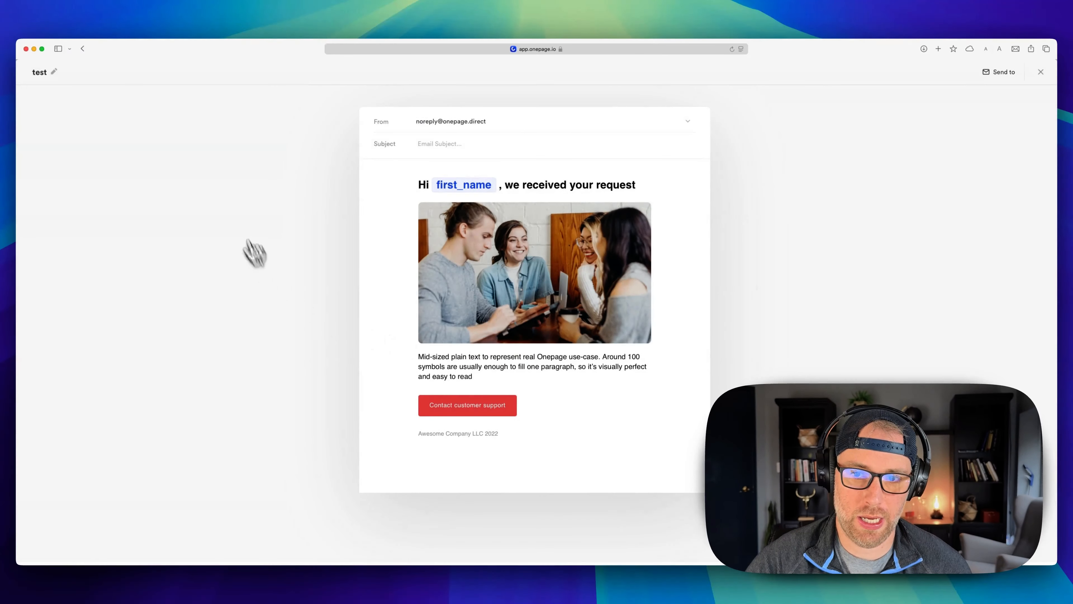
pyautogui.click(1041, 72)
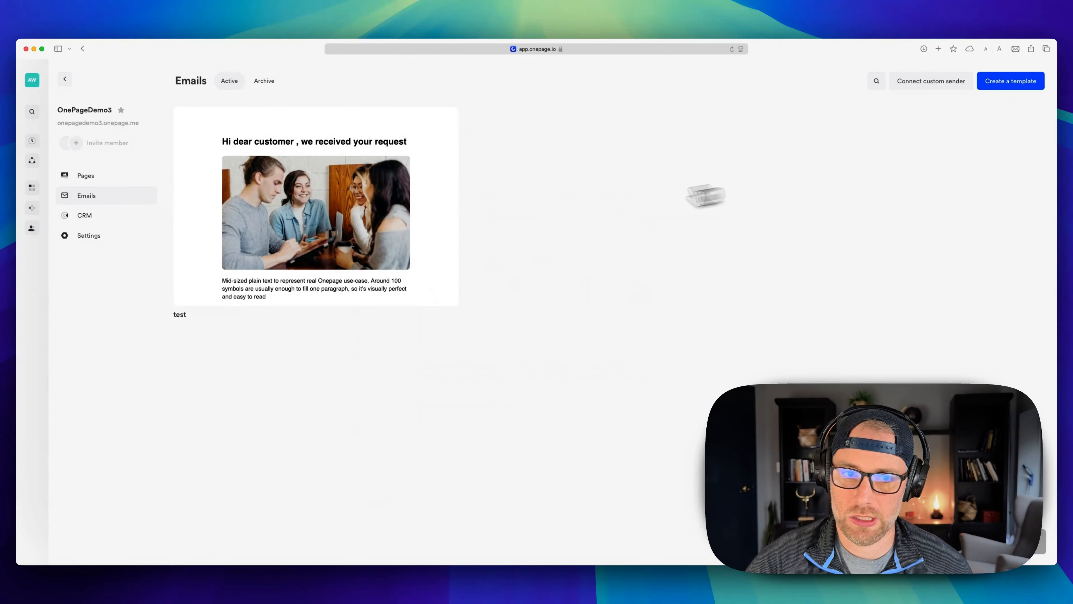
# - Look through the CRM's lead list creation form and its available lead integrations without adding anything
pyautogui.click(108, 220)
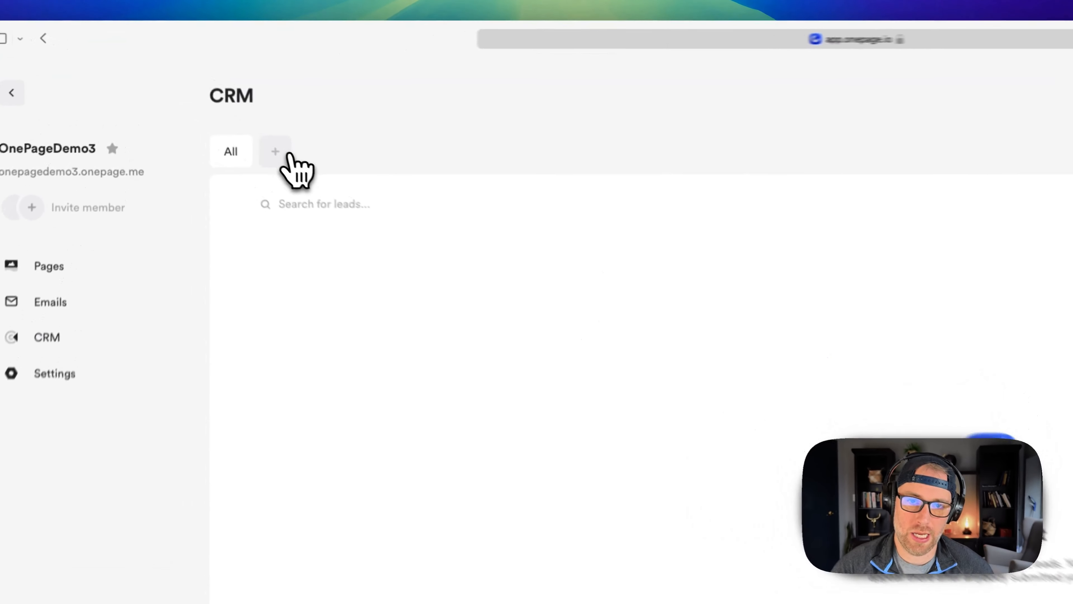
pyautogui.click(212, 111)
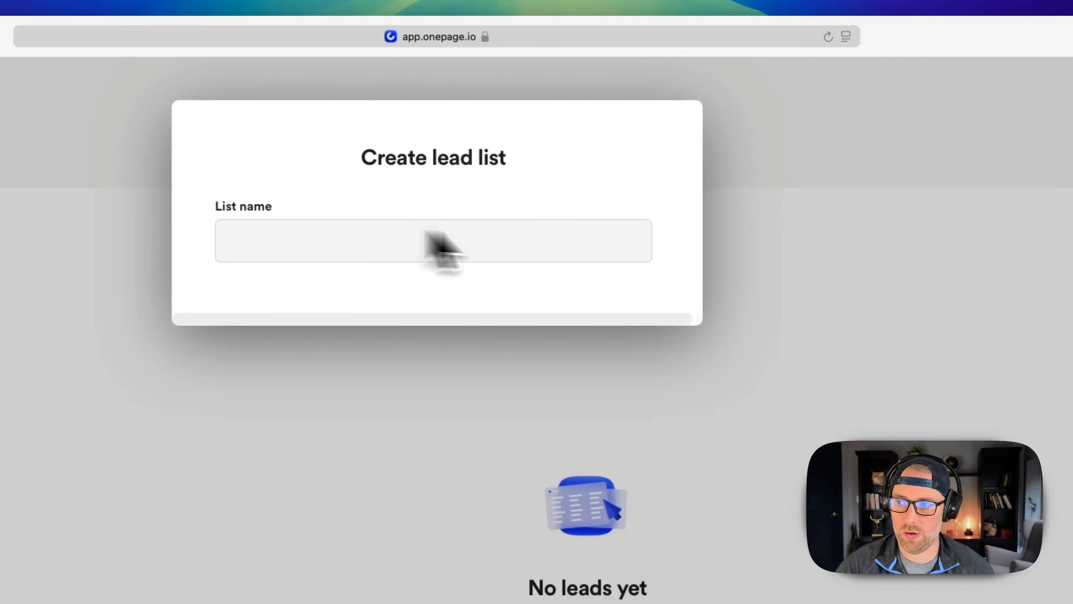
pyautogui.click(900, 262)
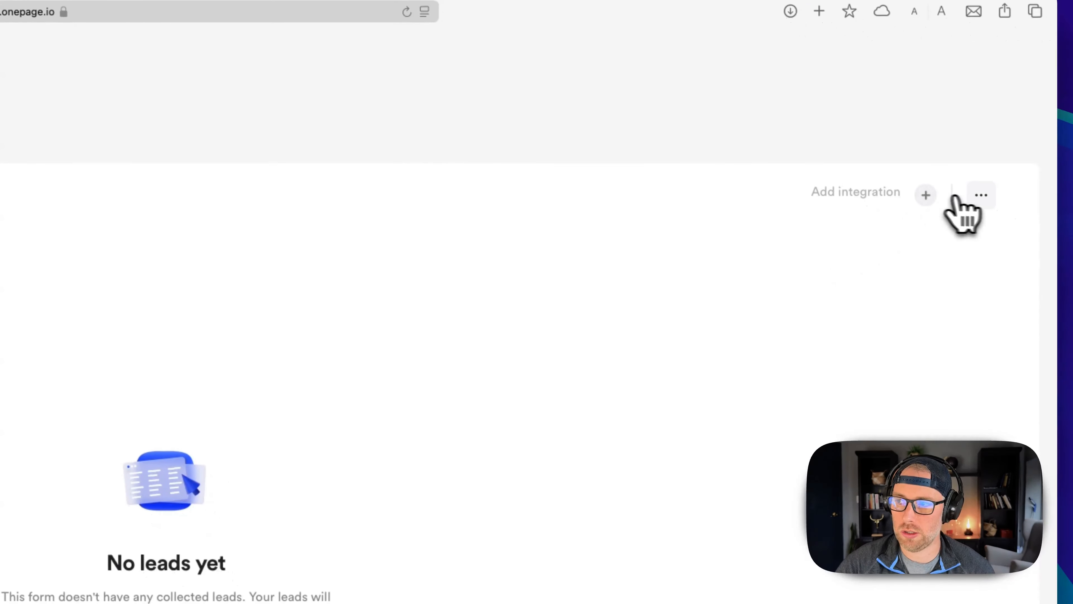
pyautogui.click(982, 195)
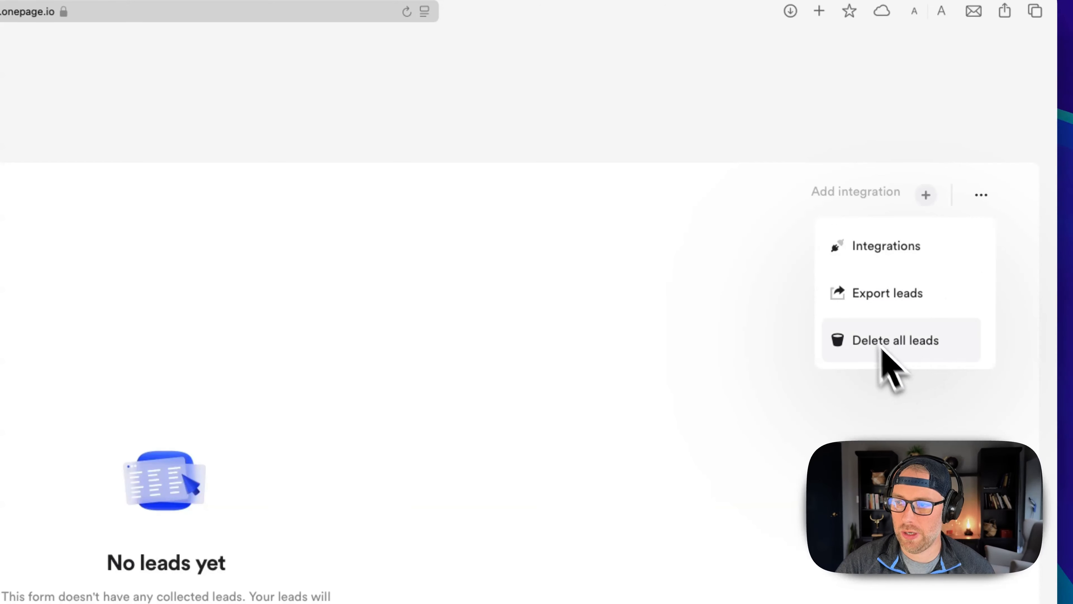
pyautogui.click(879, 248)
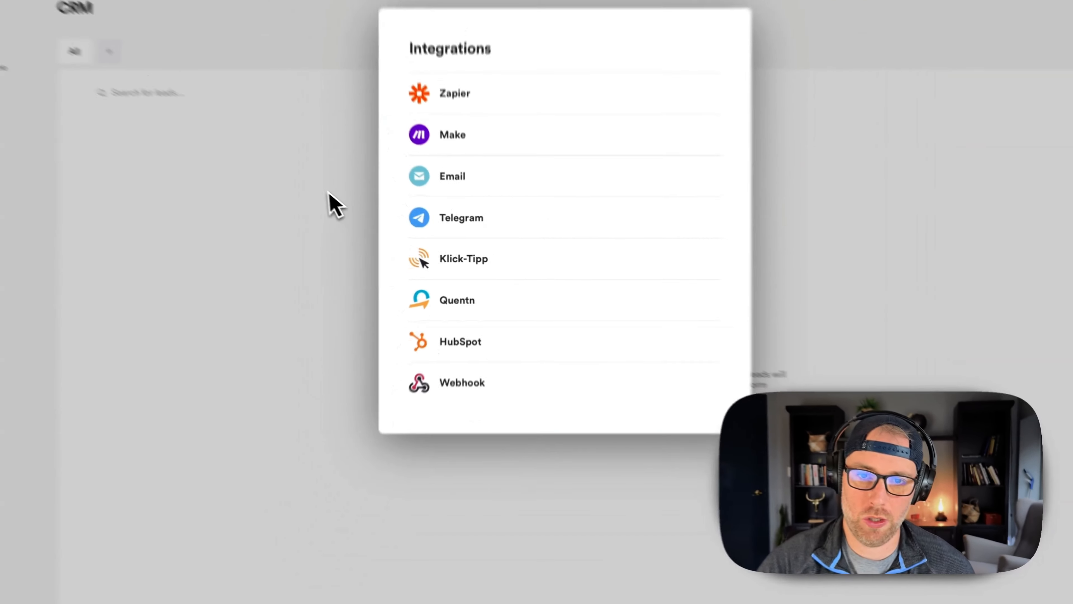
pyautogui.click(278, 182)
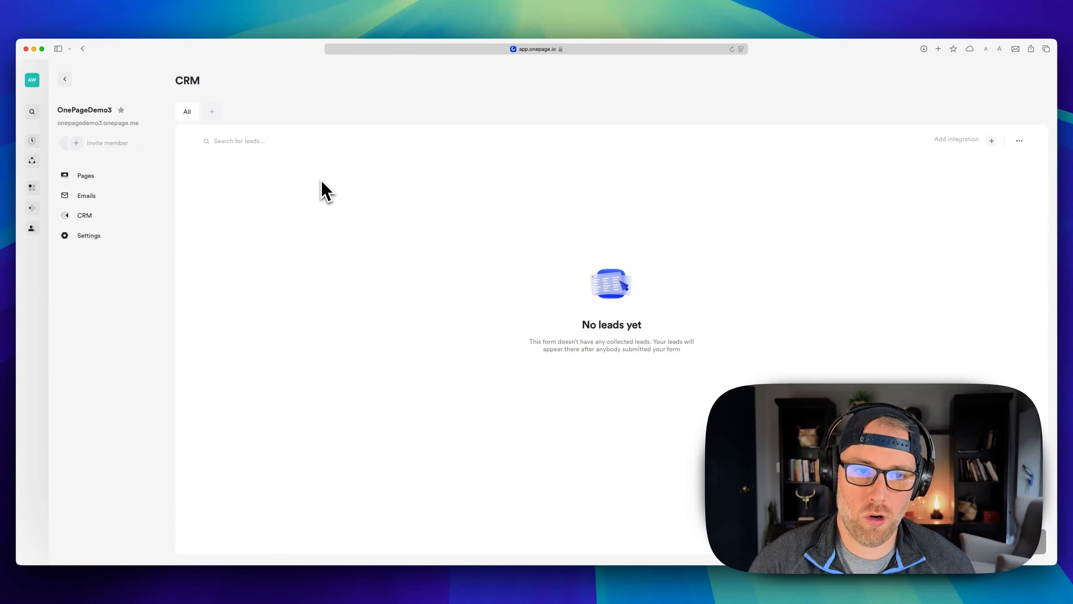
# - Look at the project list and the shared projects area, and return to the Agency Folder in OnePageDemo3
pyautogui.click(67, 80)
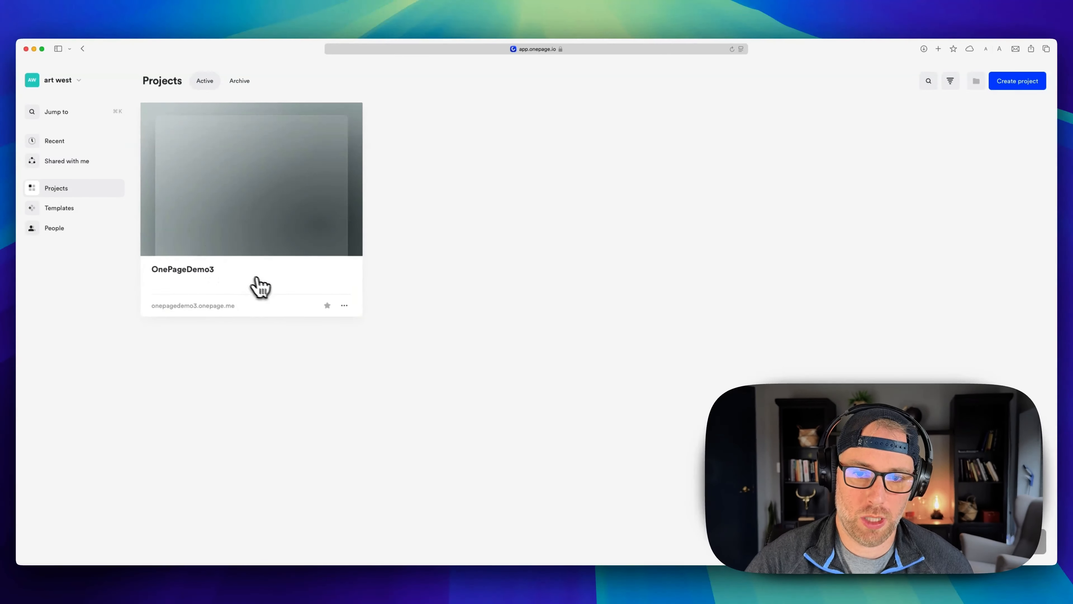
pyautogui.click(277, 283)
pyautogui.click(228, 148)
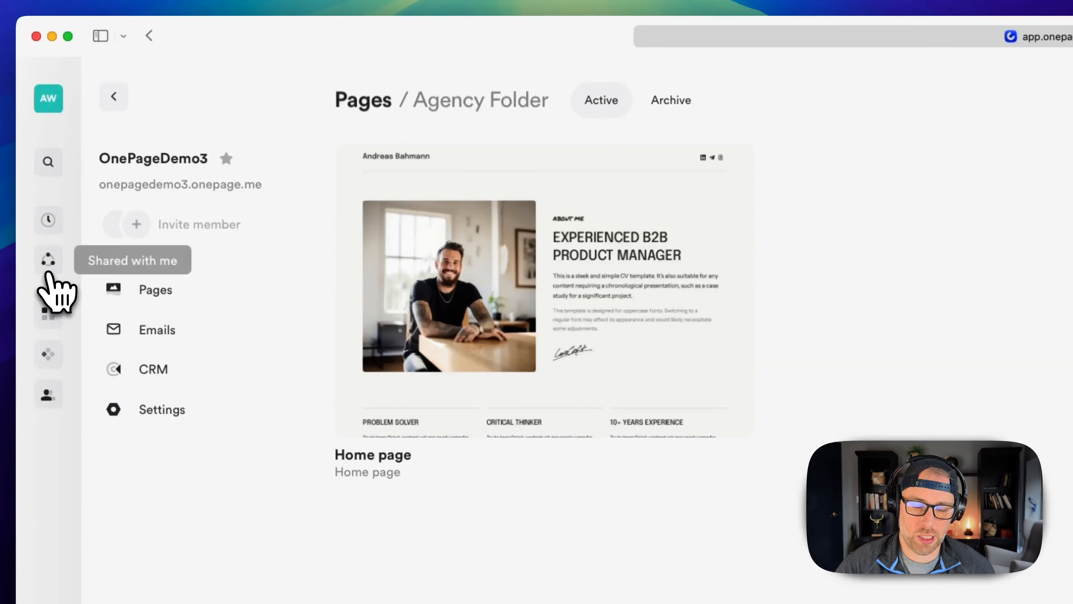
pyautogui.click(54, 270)
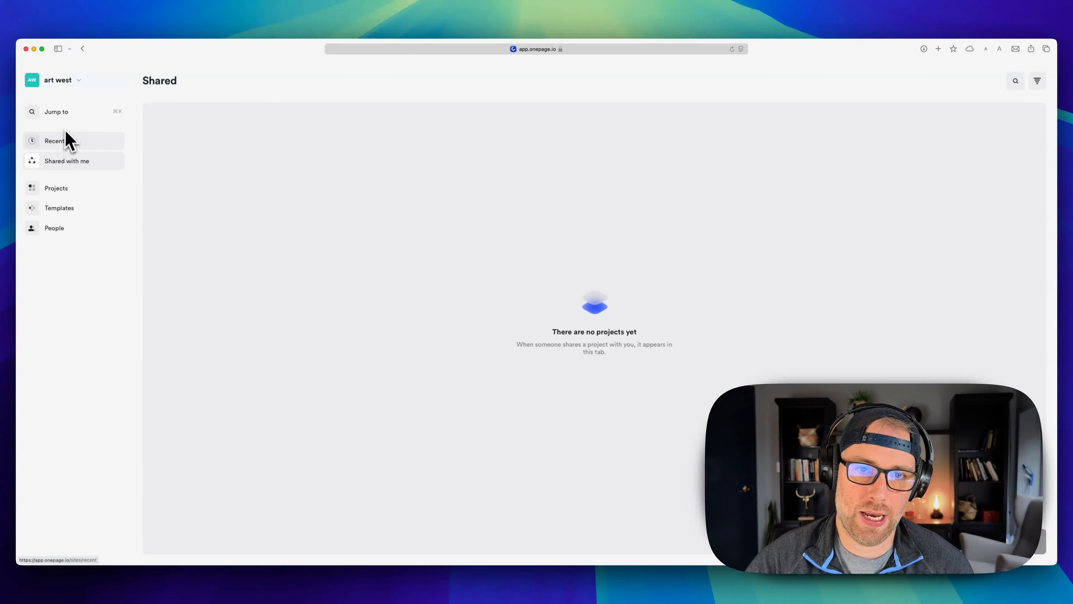
pyautogui.click(84, 49)
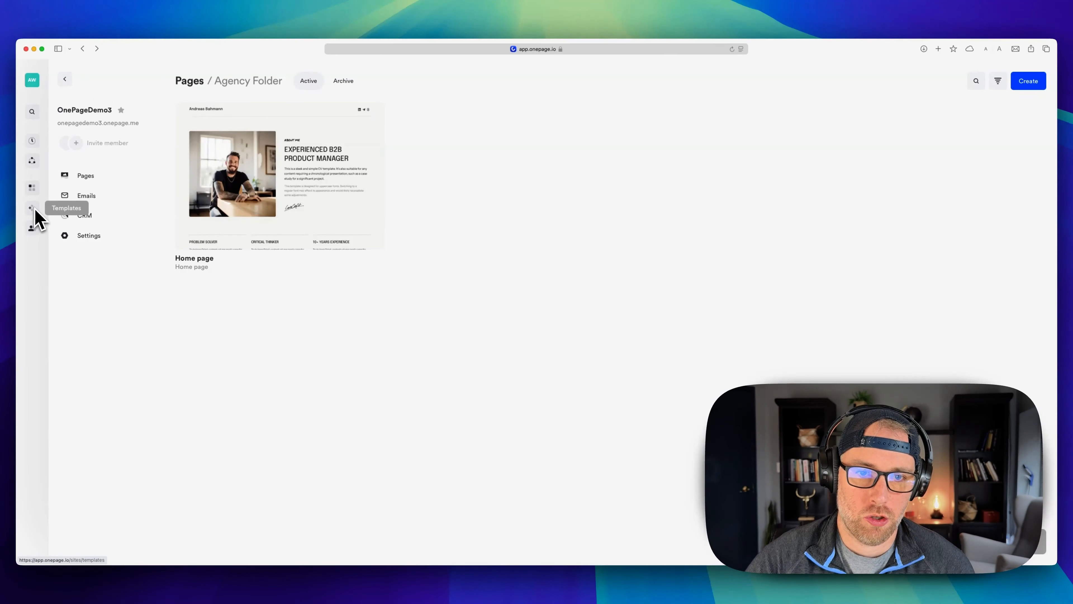
# - Open the Home page for editing and recolour the "EXPERIENCED B2B PRODUCT MANAGER" heading dark purple
pyautogui.click(272, 189)
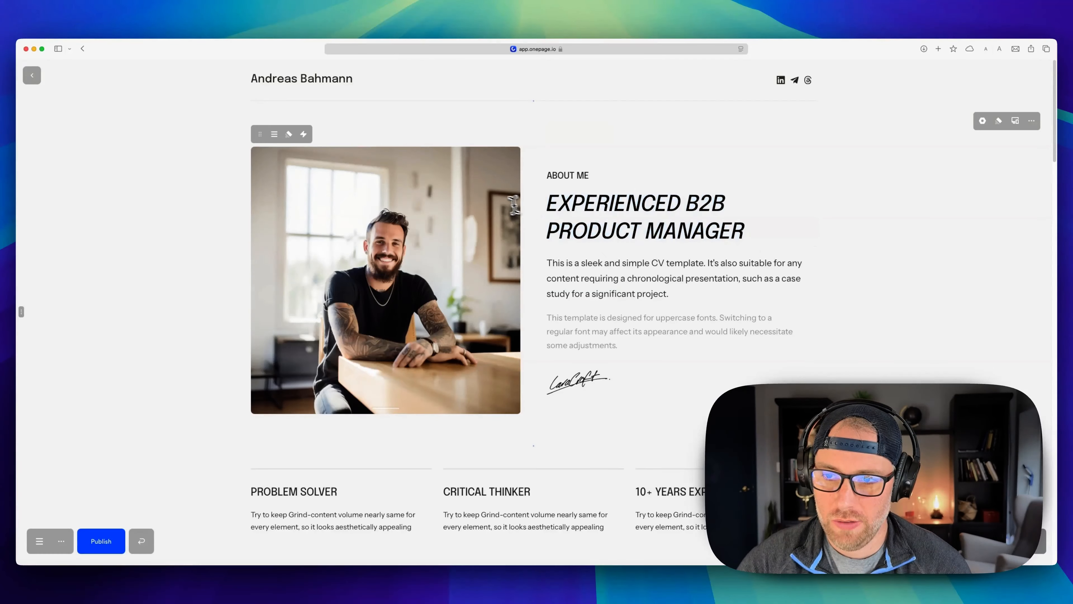
pyautogui.tripleClick(619, 227)
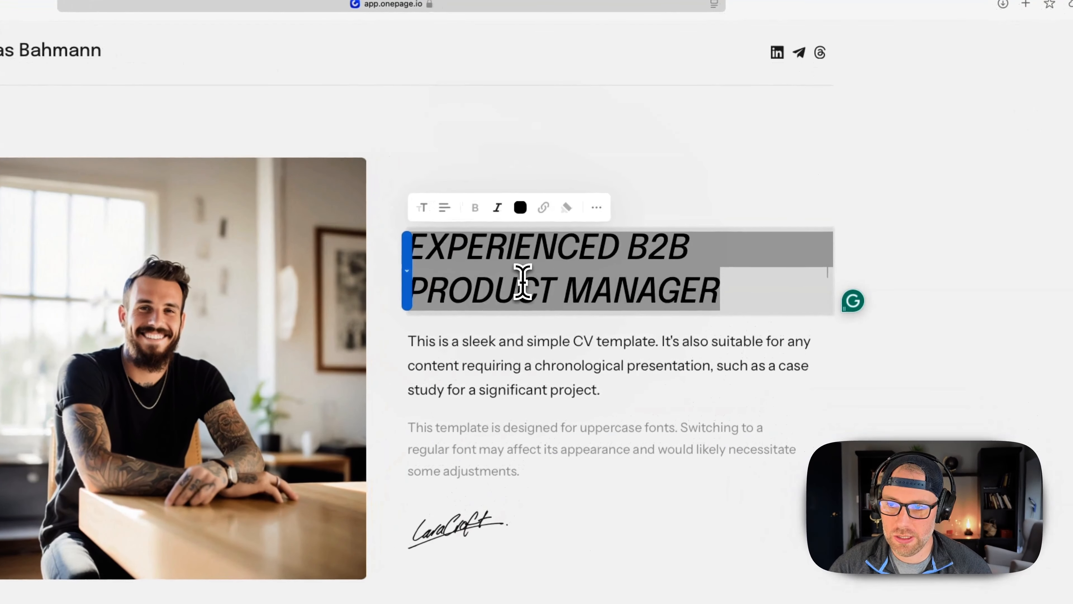
pyautogui.click(520, 207)
pyautogui.click(611, 207)
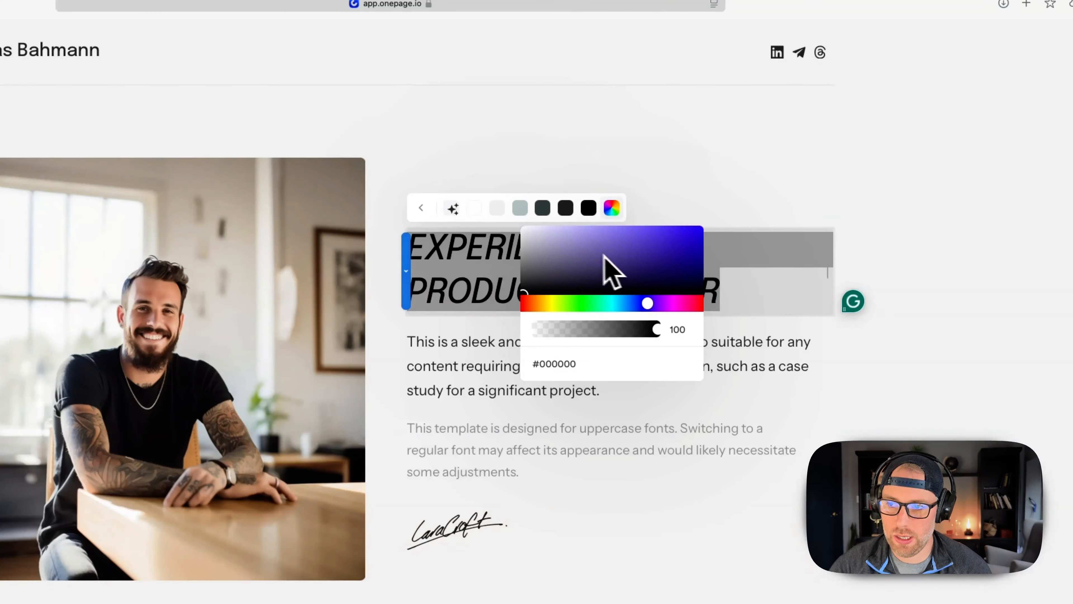
pyautogui.click(642, 247)
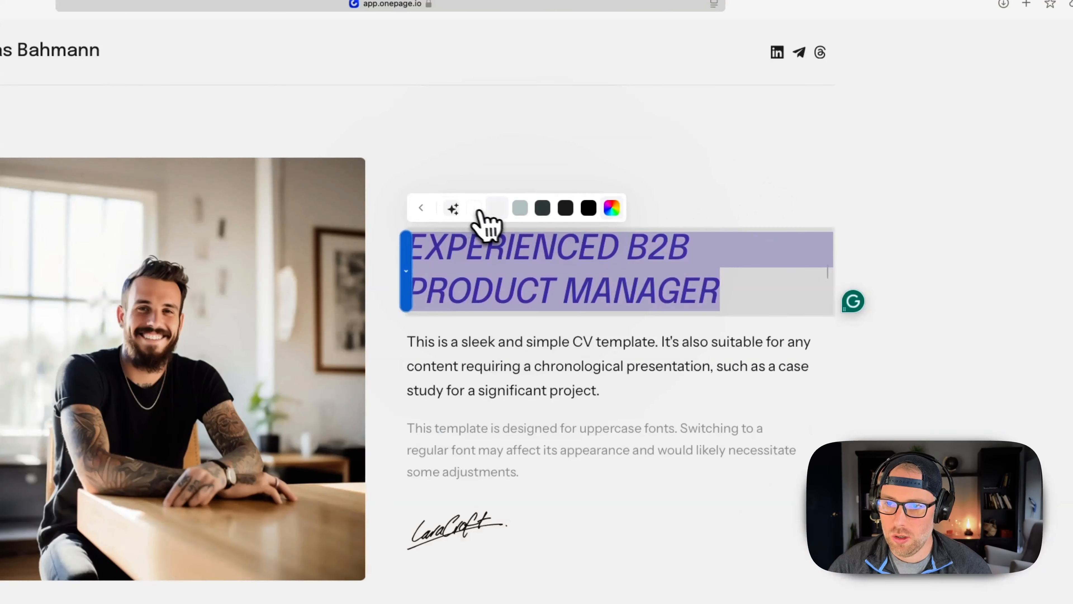
pyautogui.click(421, 208)
# - Look at the heading's text size presets and detailed font options, and close them without changes
pyautogui.click(422, 207)
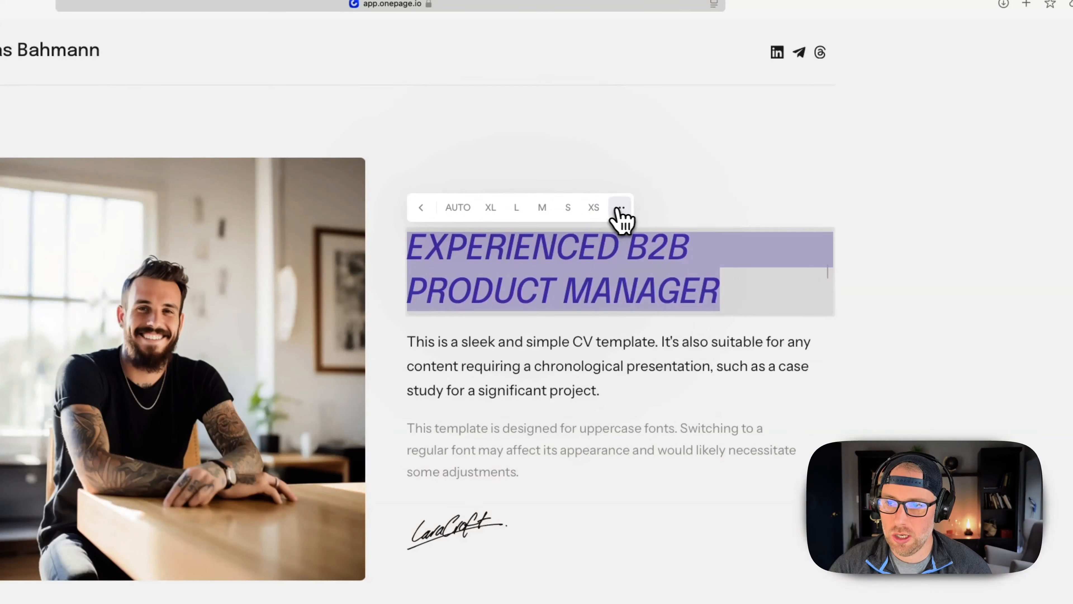
pyautogui.click(630, 207)
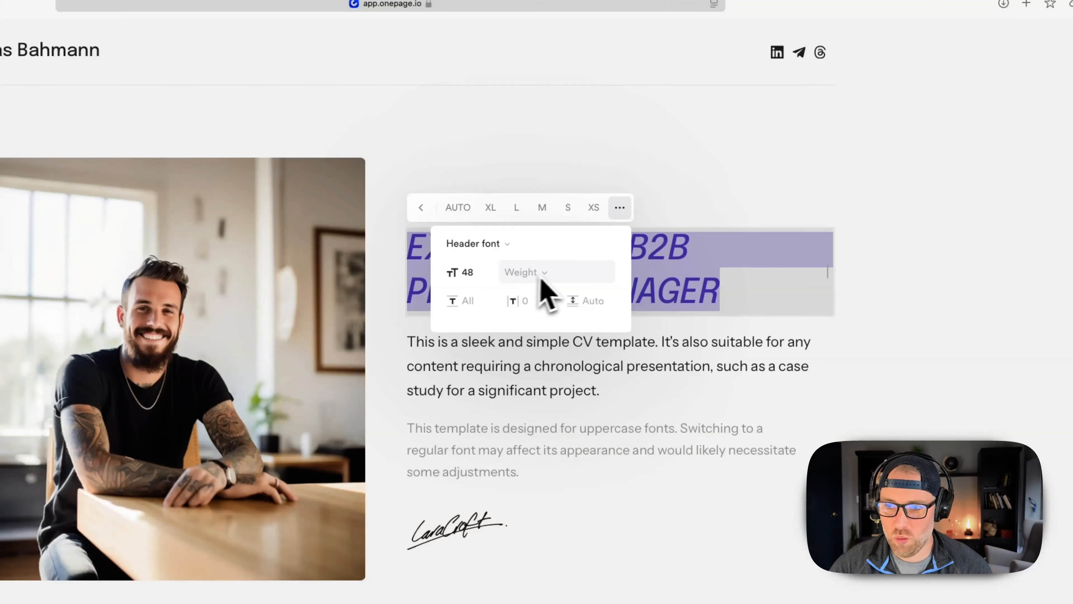
pyautogui.click(768, 206)
pyautogui.click(197, 272)
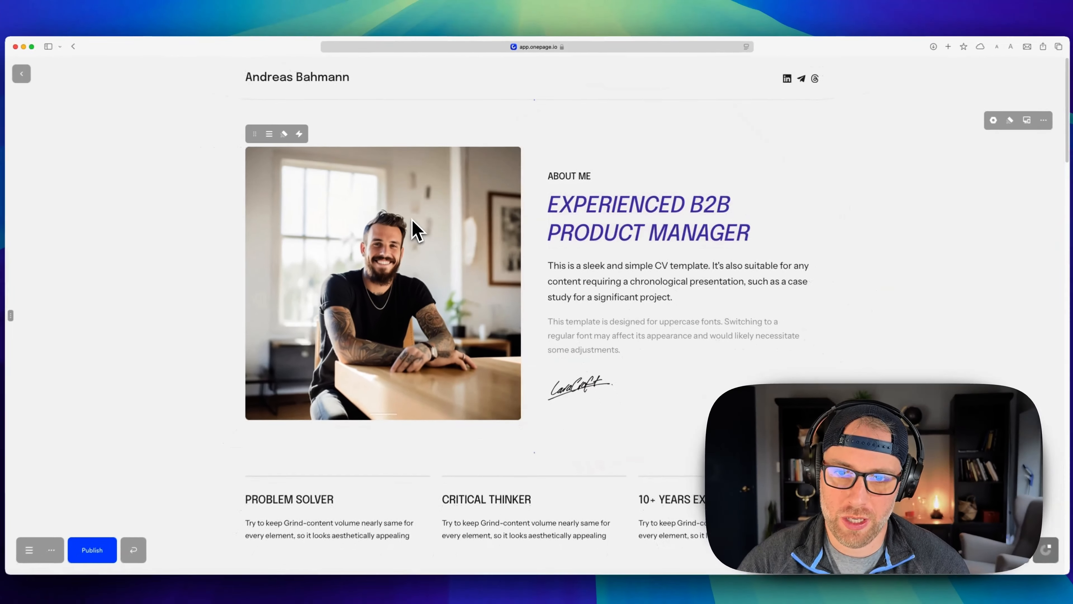
# - Look through the portrait image's source, style and action settings and close them without changes
pyautogui.click(382, 228)
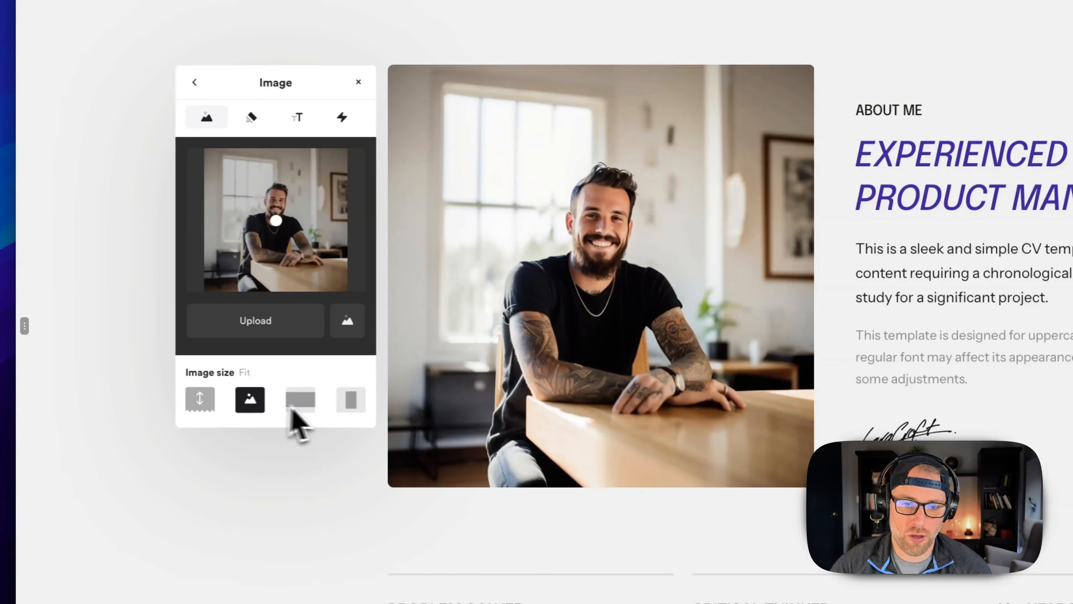
pyautogui.click(251, 119)
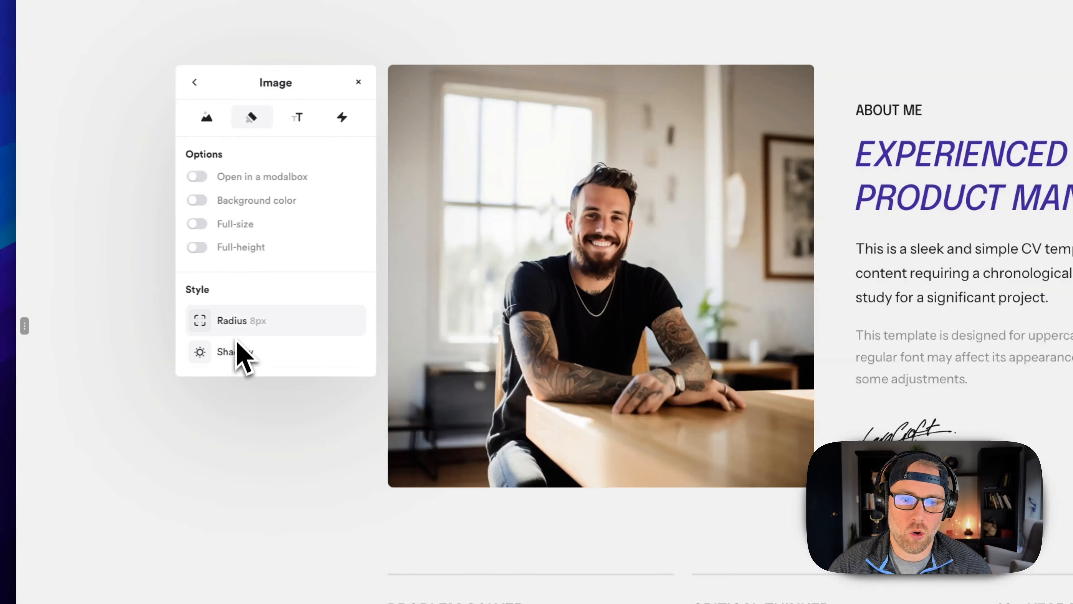
pyautogui.click(341, 118)
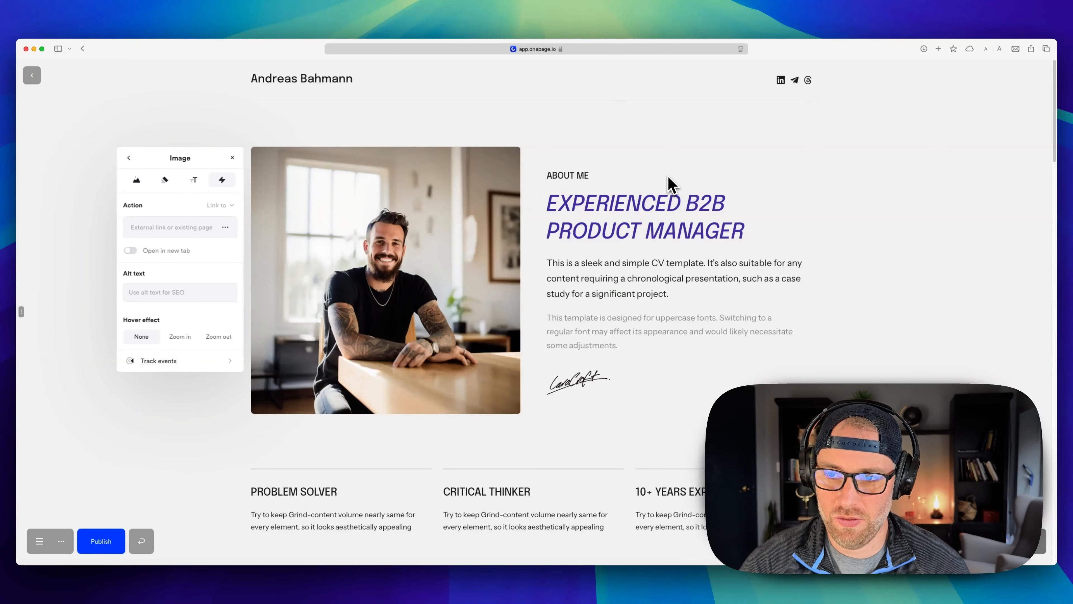
pyautogui.click(672, 185)
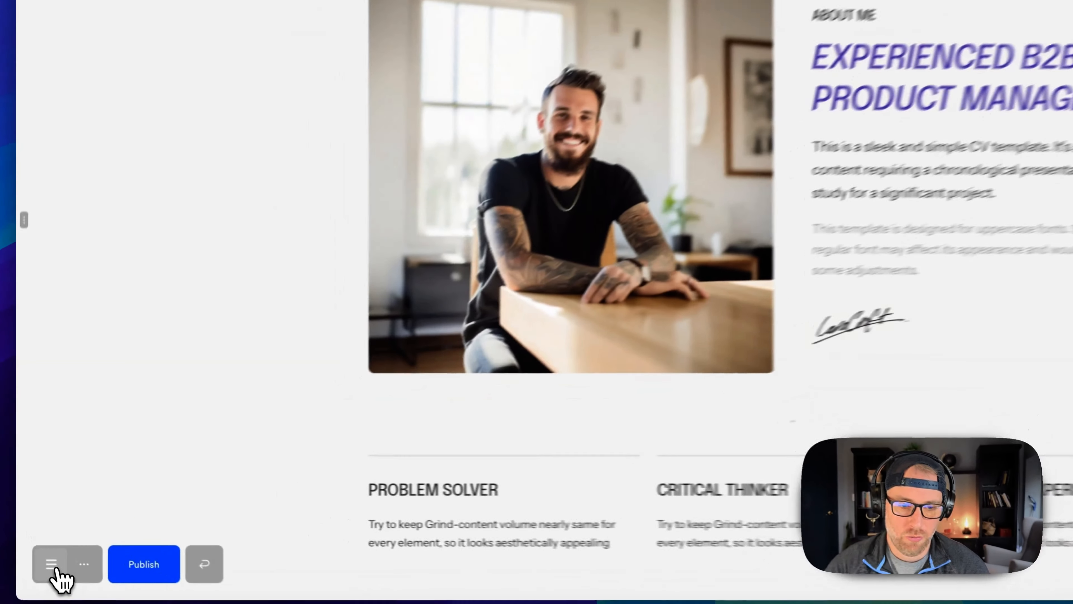
# - Look through the Home page's Logo grid, Experience, Tools and Testimonial sections using the section list
pyautogui.click(47, 543)
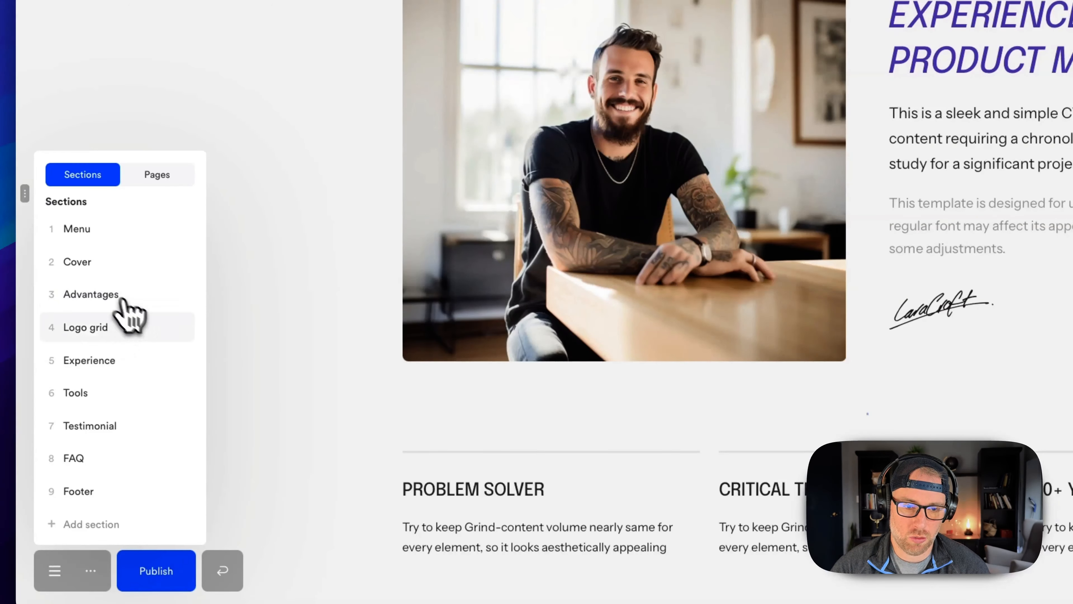
pyautogui.click(101, 334)
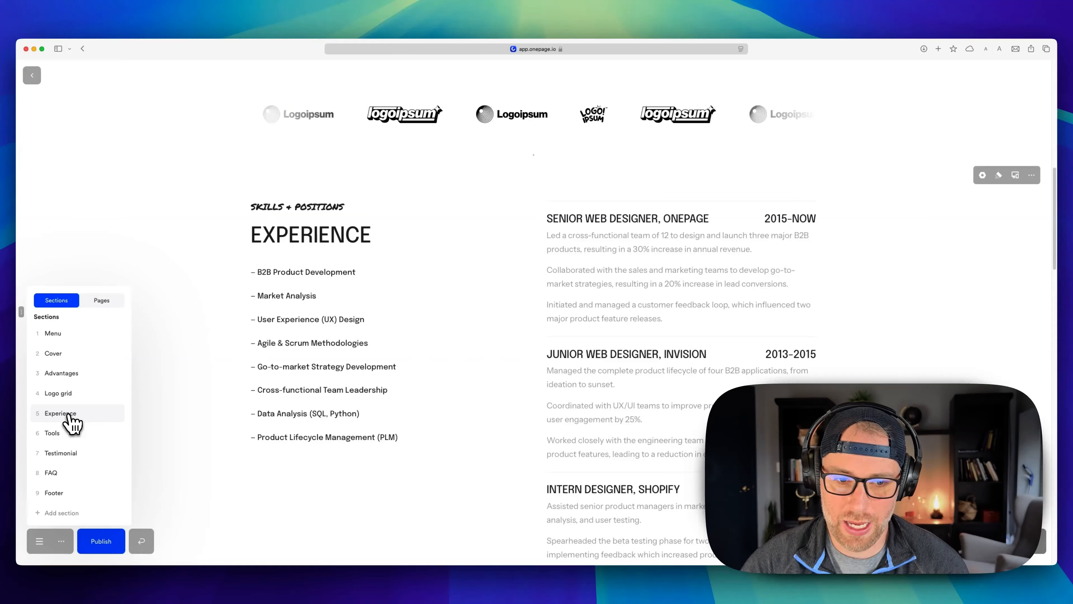
pyautogui.click(70, 417)
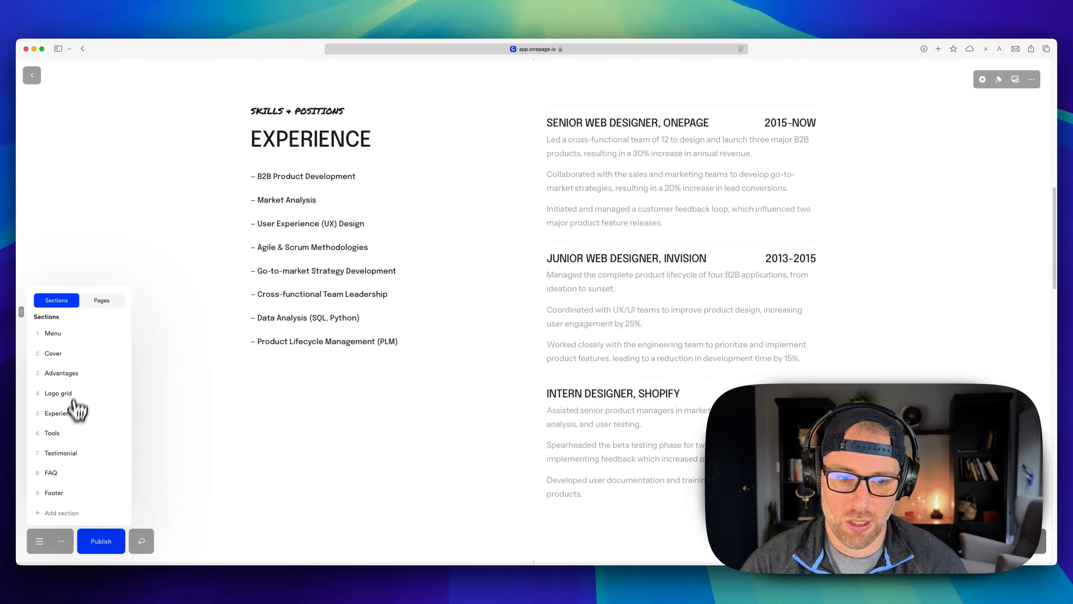
pyautogui.click(64, 433)
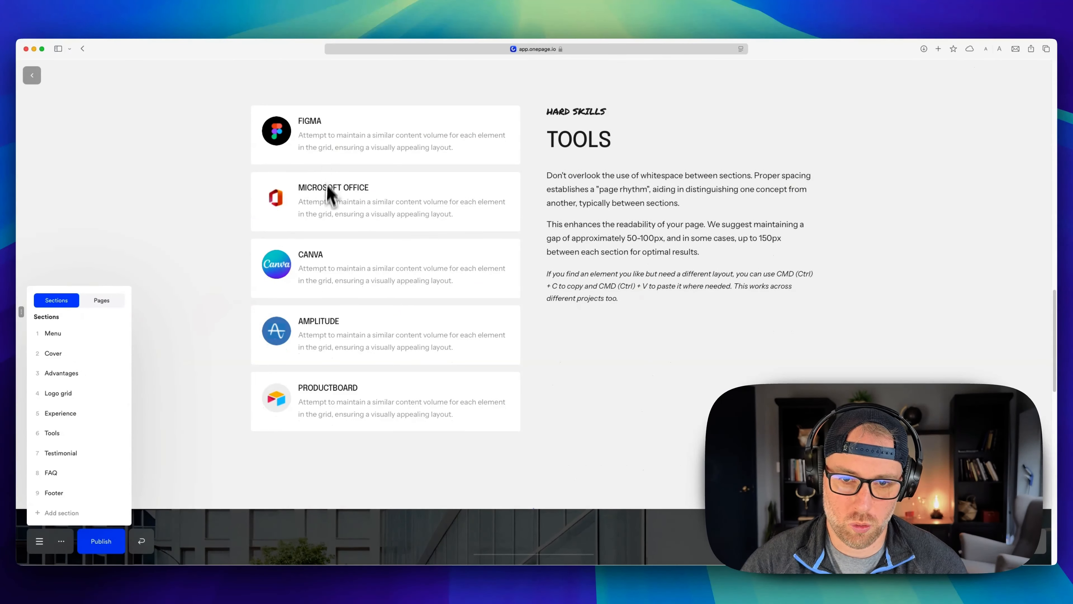
pyautogui.click(72, 451)
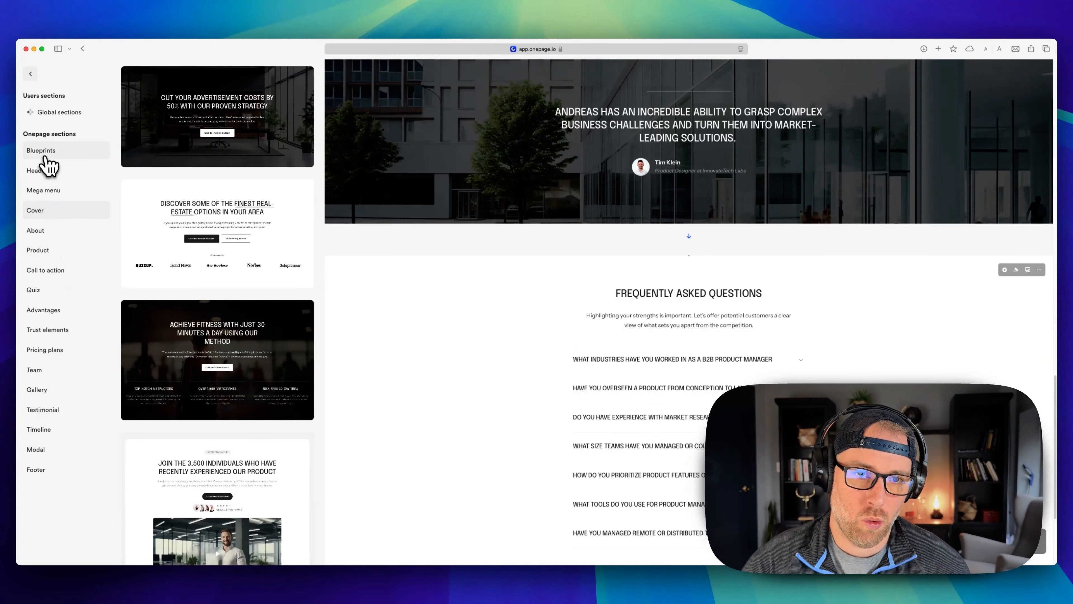
# - Browse the Header, Mega menu, Cover and About templates and add the "Grow your business like on steroids" Product section above the FAQ
pyautogui.click(43, 173)
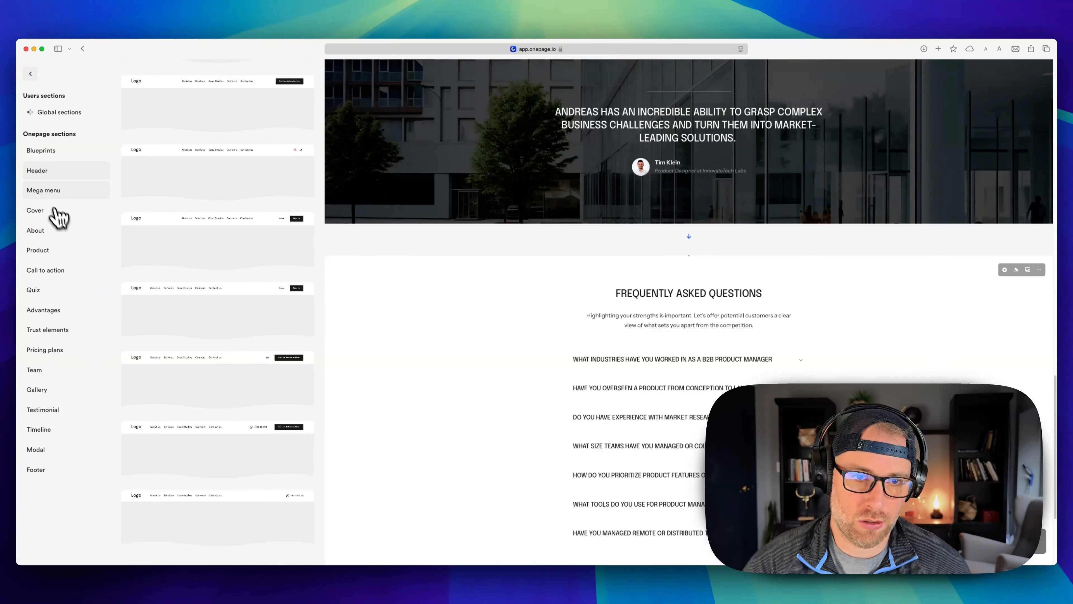
pyautogui.click(47, 188)
pyautogui.click(44, 216)
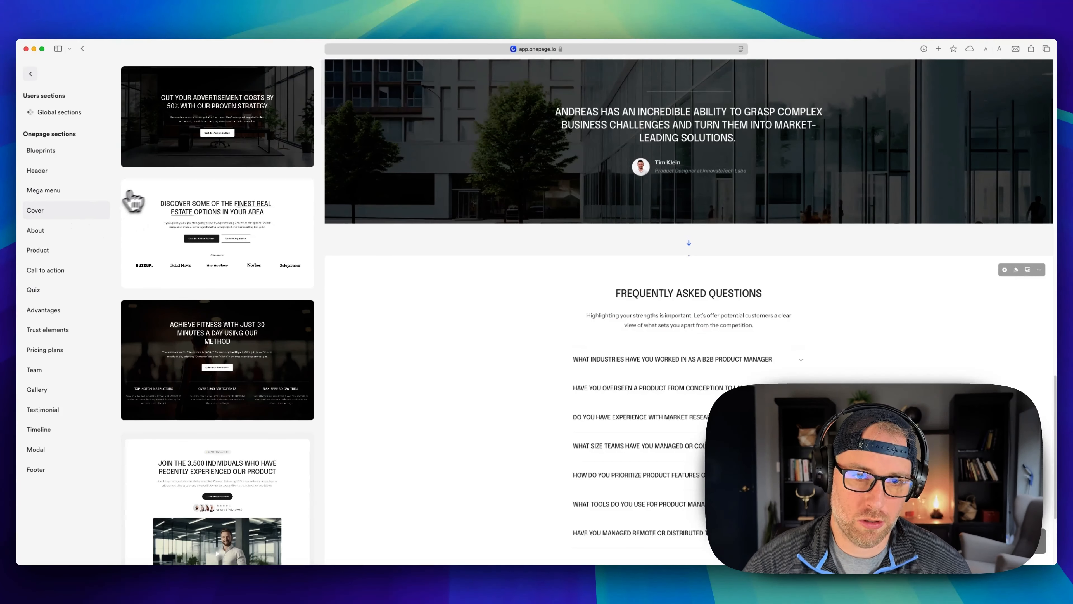
pyautogui.click(41, 234)
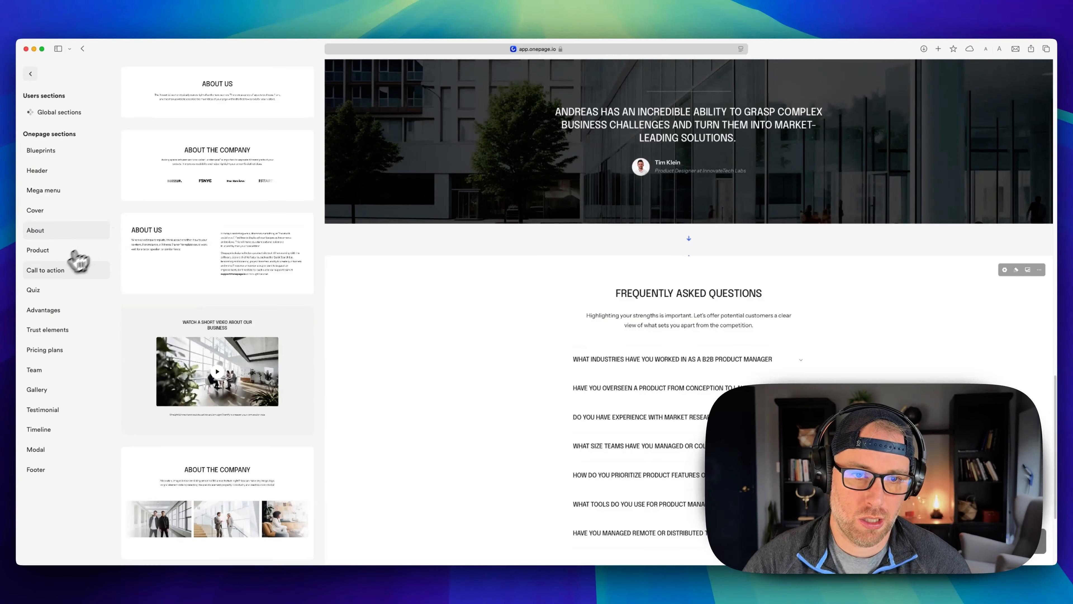
pyautogui.click(49, 259)
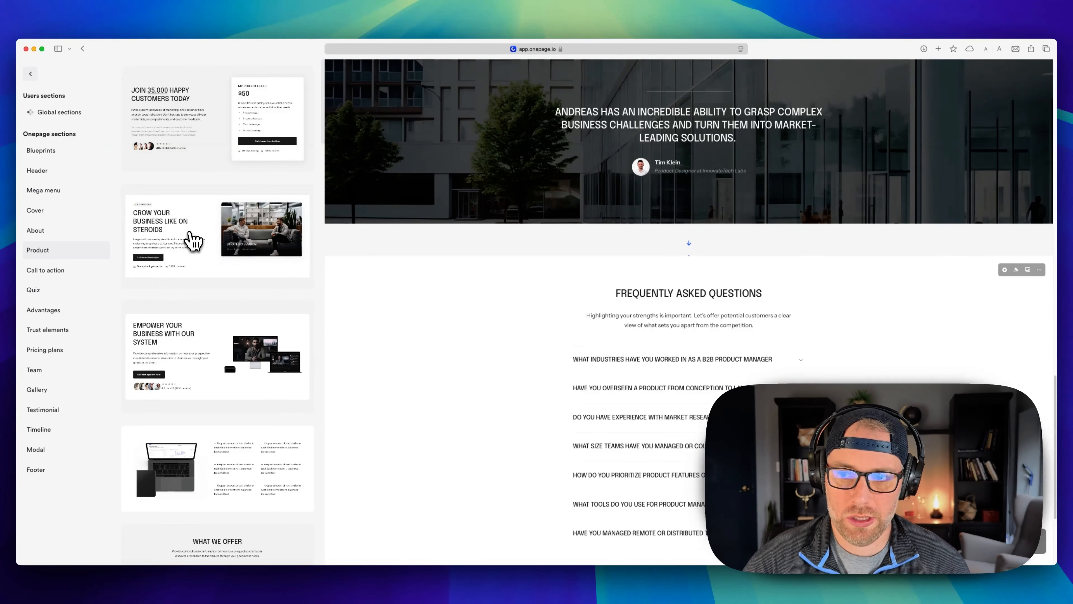
pyautogui.click(195, 240)
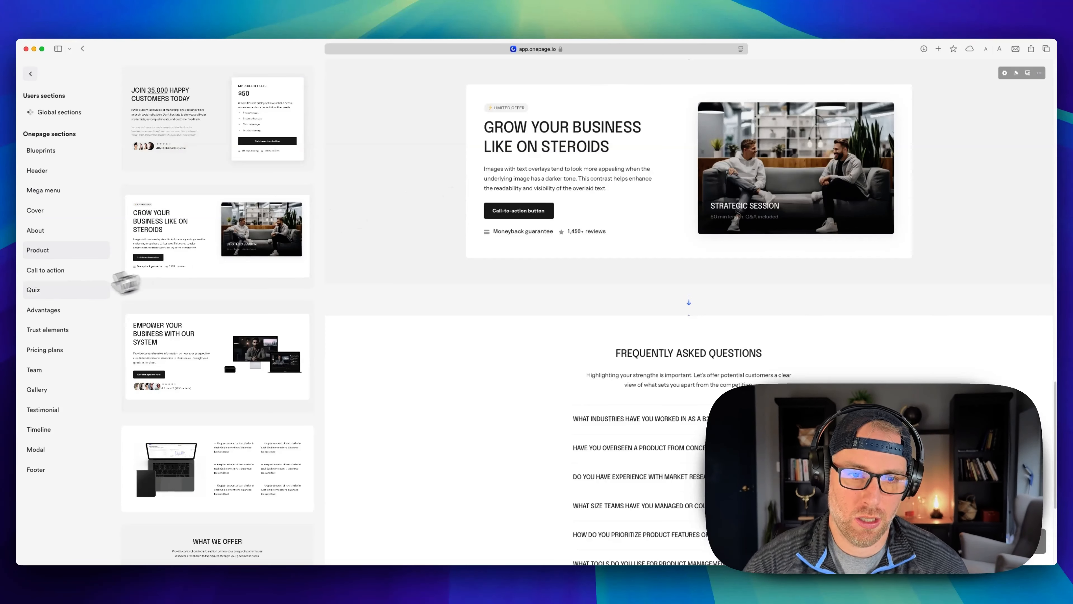
# - Browse the Call to action, Trust elements, Team, Testimonial and Timeline section templates without adding any
pyautogui.click(52, 273)
pyautogui.scroll(-10, 222, 266)
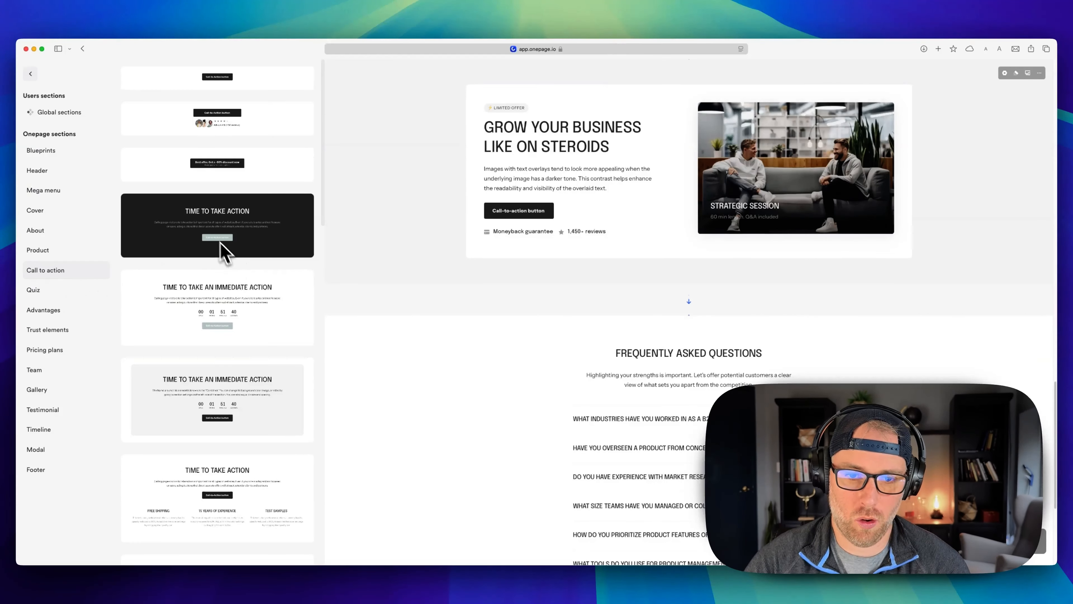
pyautogui.scroll(1, 241, 285)
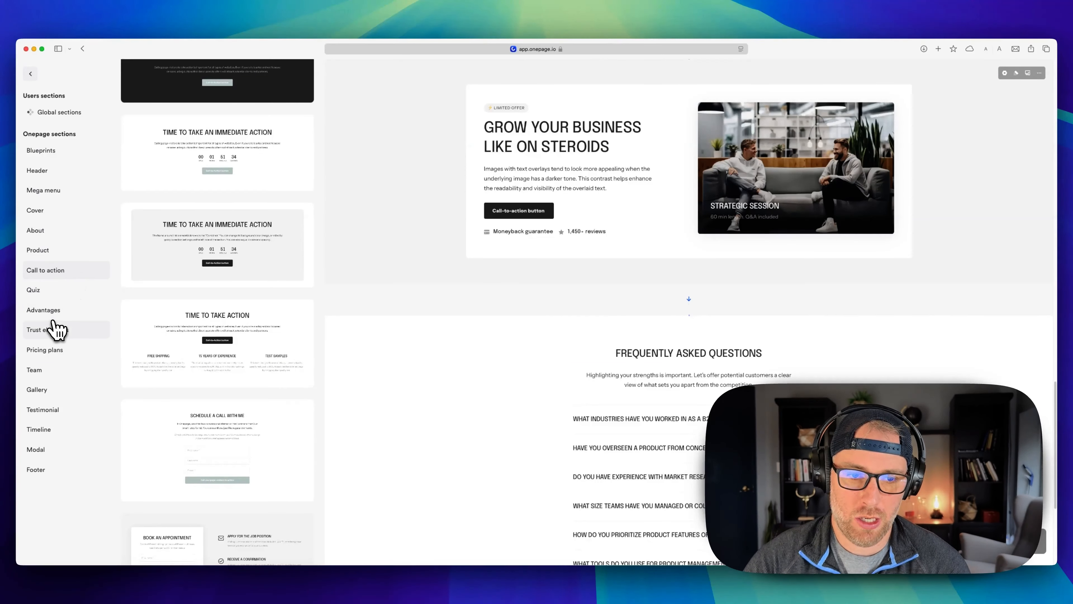
pyautogui.click(54, 329)
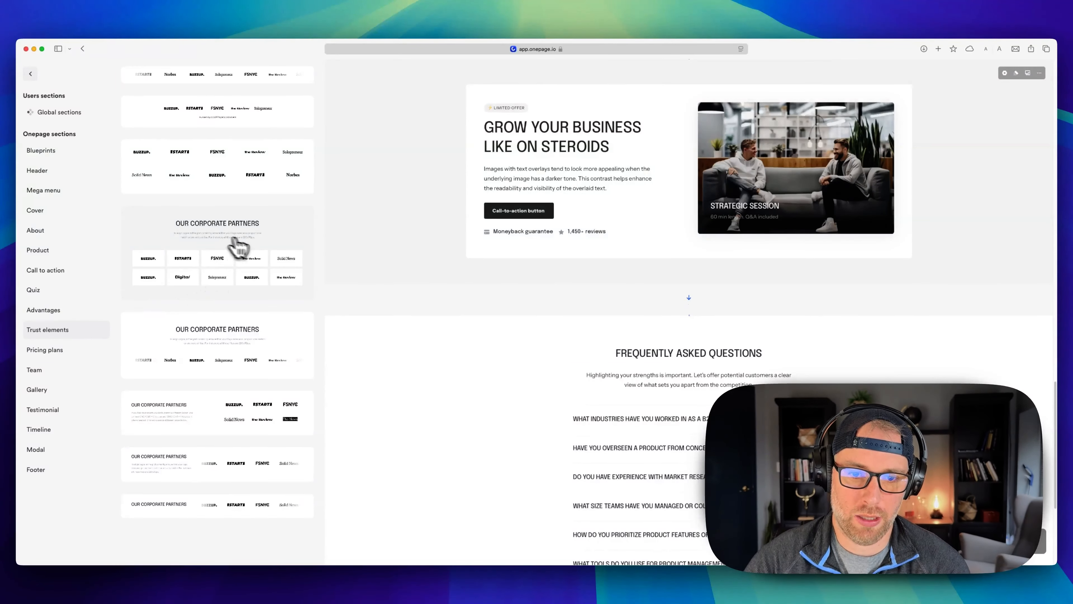
pyautogui.scroll(-1, 207, 292)
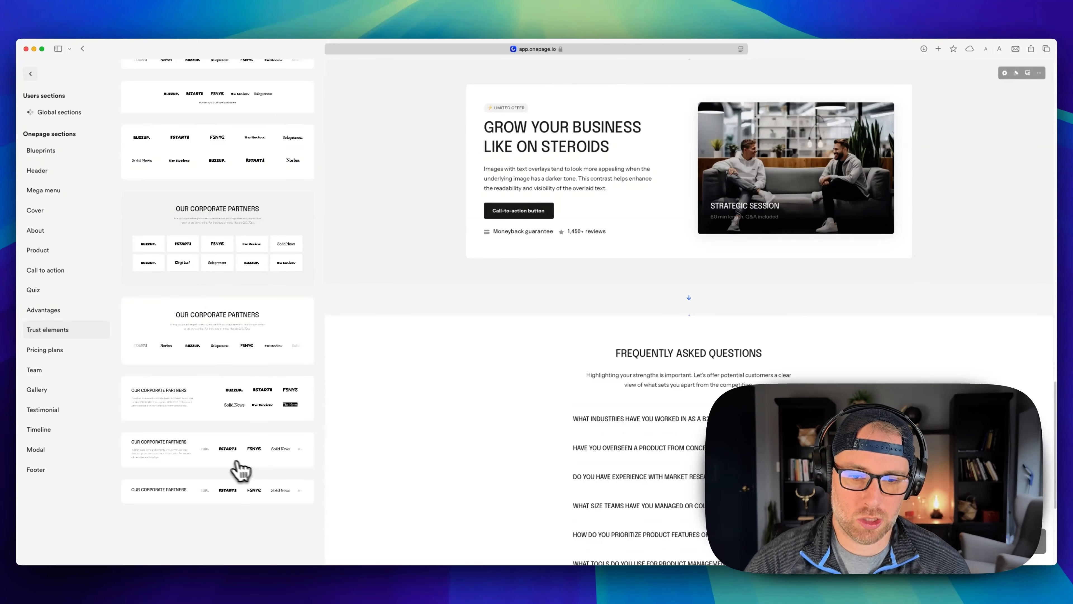
pyautogui.click(45, 371)
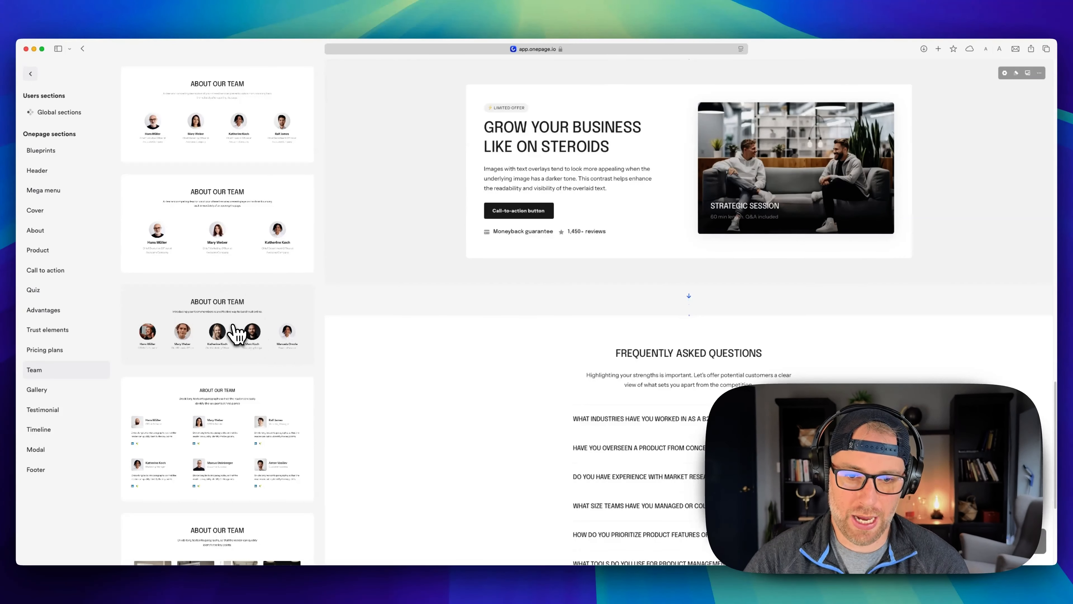
pyautogui.scroll(-2, 236, 334)
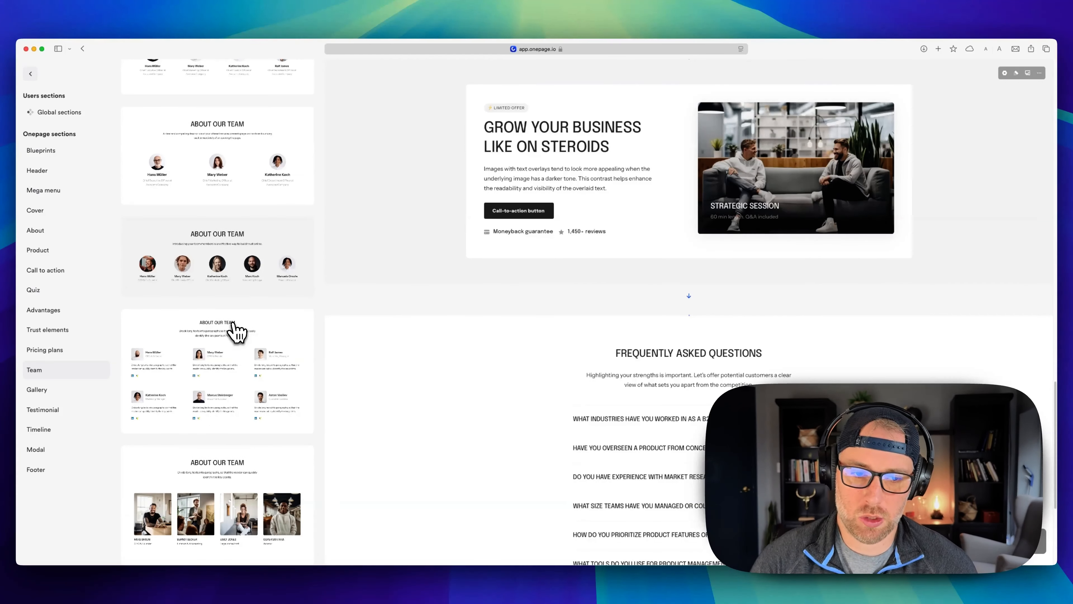
pyautogui.click(53, 411)
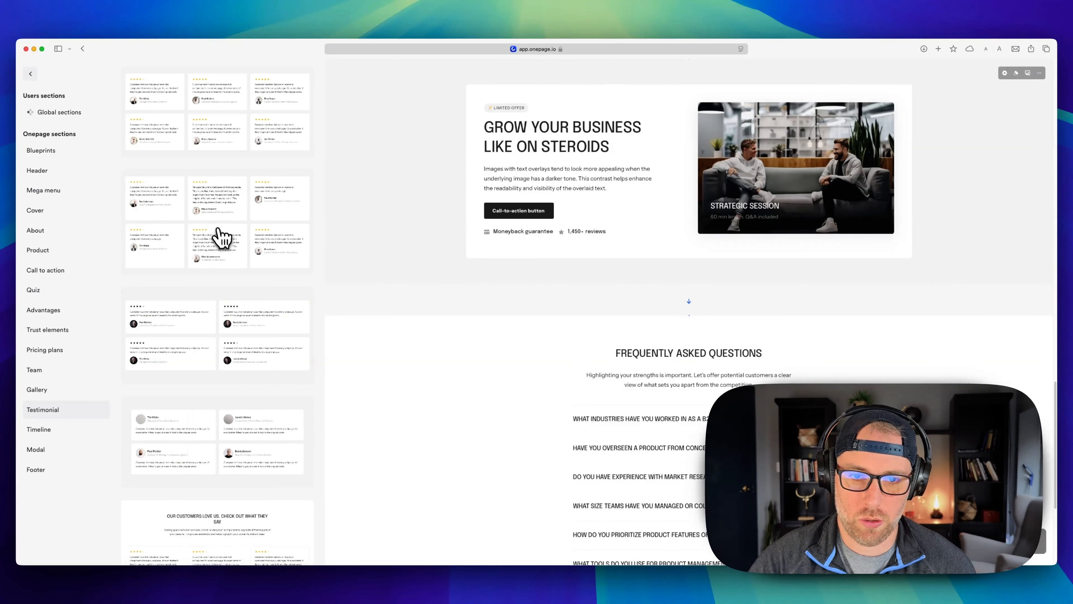
pyautogui.click(62, 426)
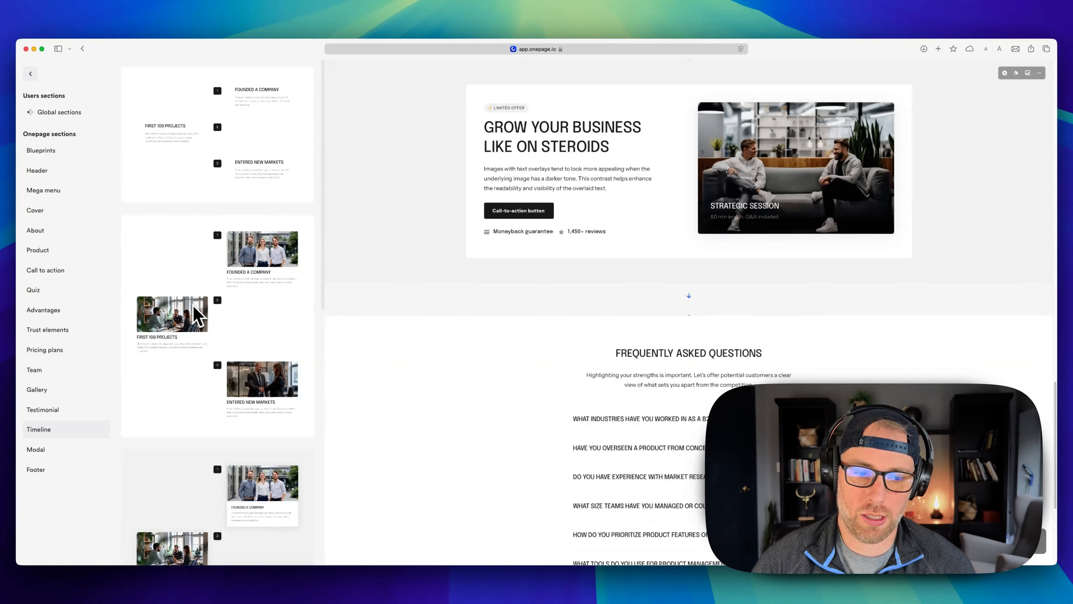
# - Add the dark Footer section with a contact person and call-to-action button, and move it below the existing footer
pyautogui.click(49, 472)
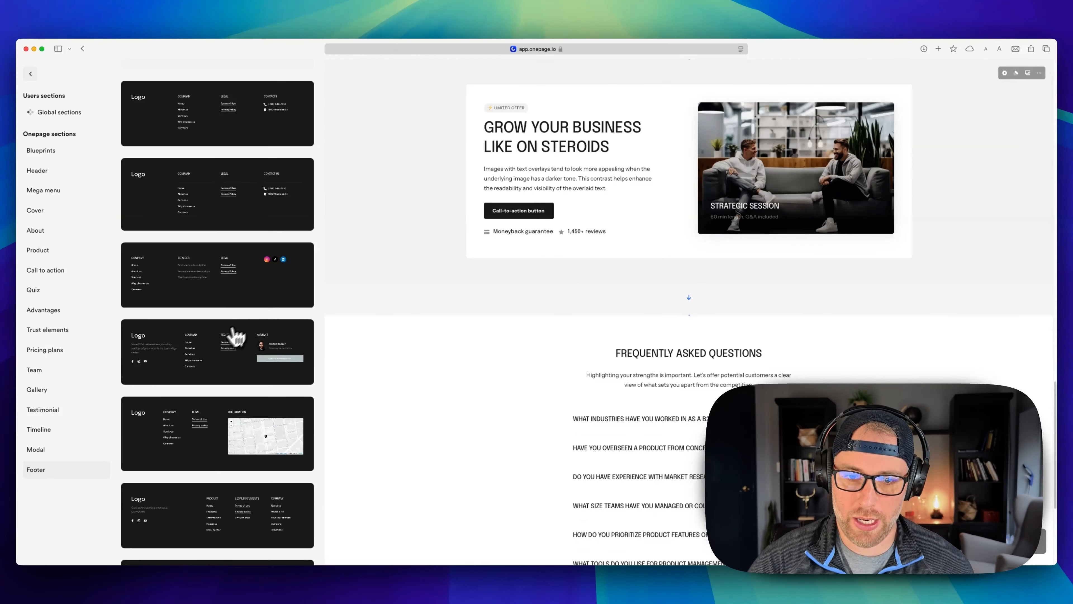
pyautogui.click(225, 350)
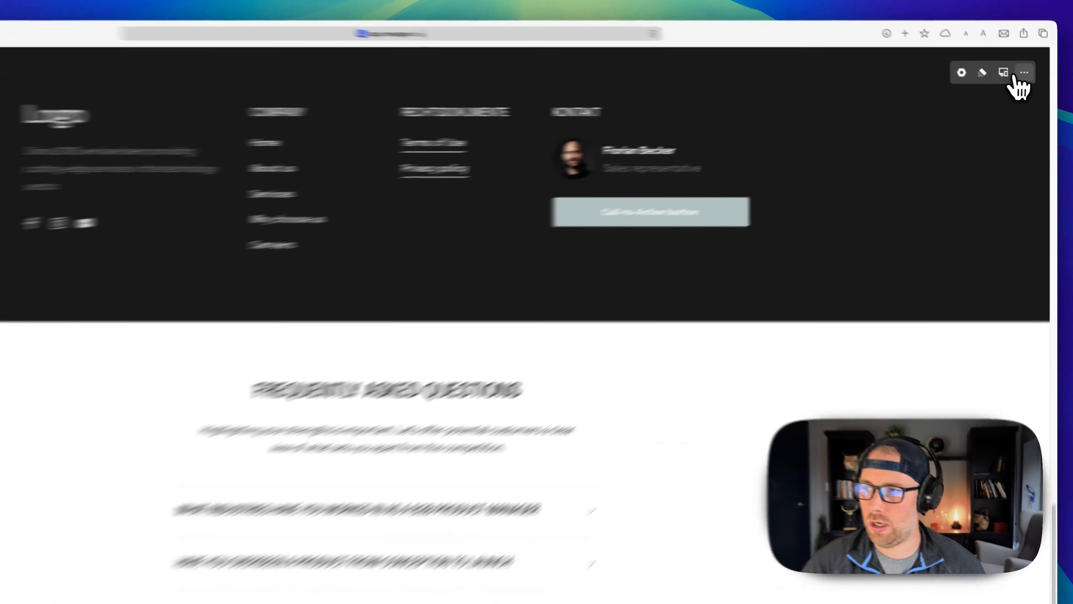
pyautogui.click(1038, 81)
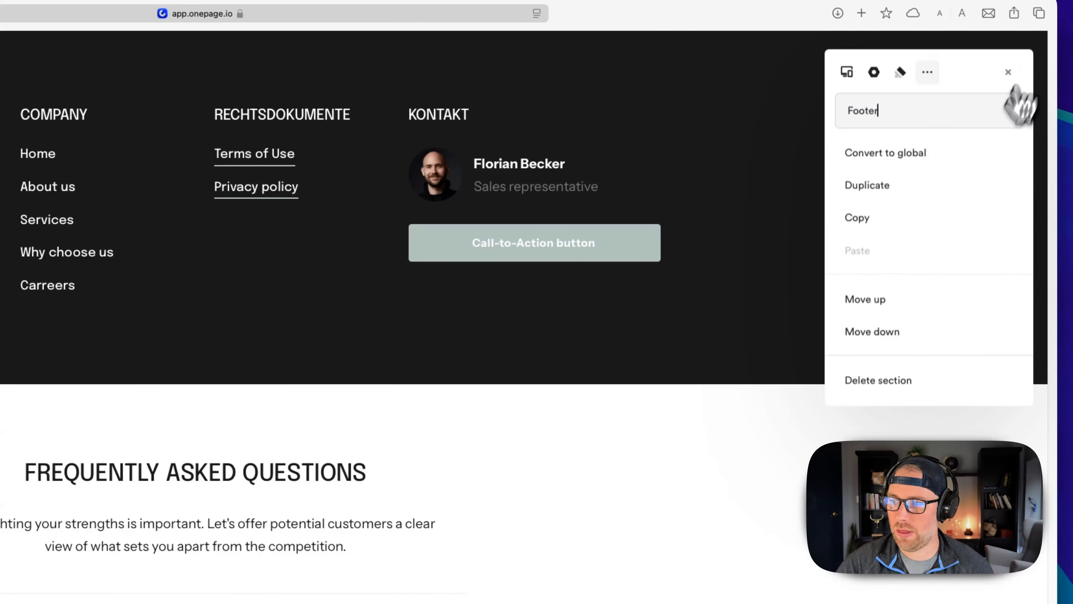
pyautogui.click(885, 334)
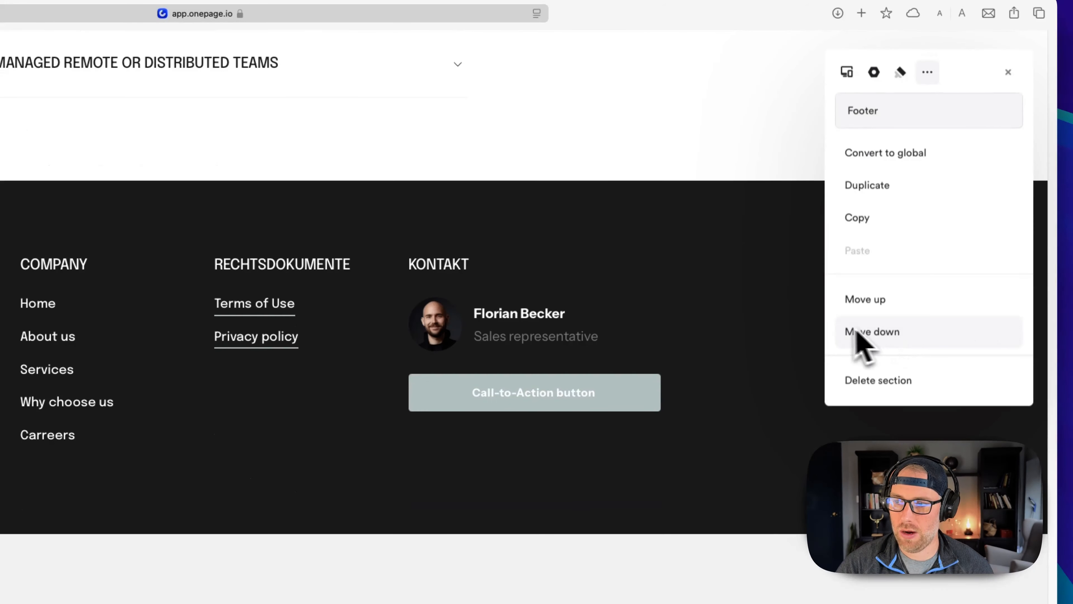
pyautogui.click(889, 338)
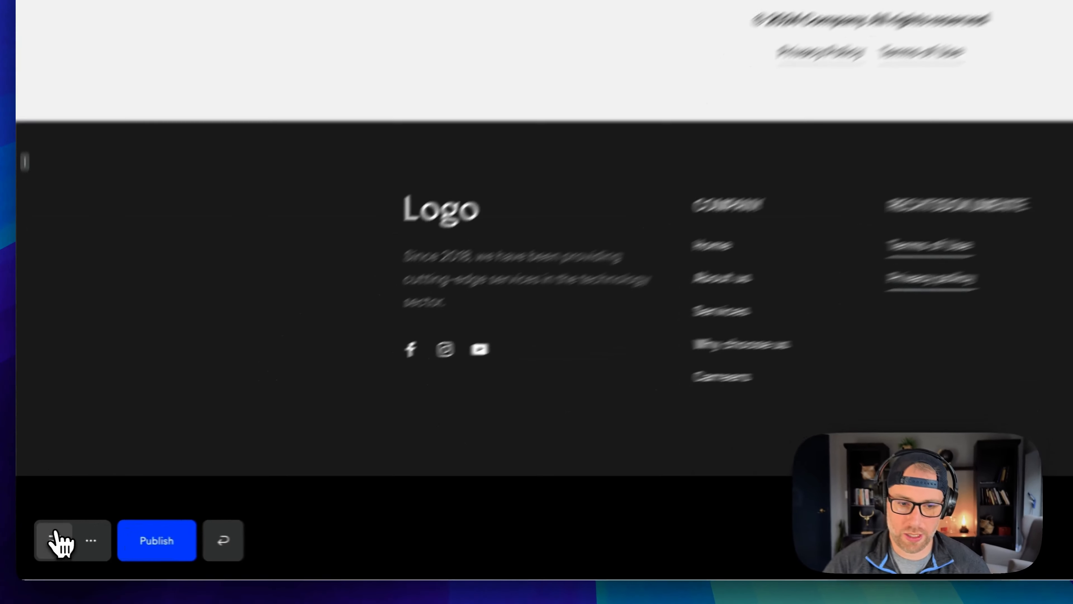
# - Look at the page's updated section list and its list of pages, and close the overview
pyautogui.click(39, 541)
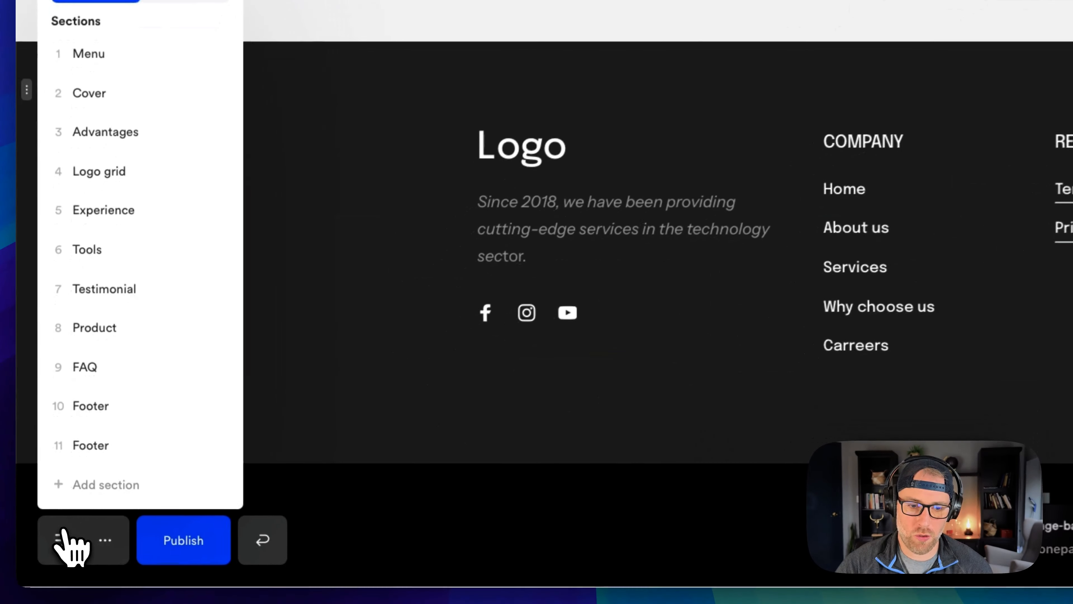
pyautogui.moveTo(53, 503); pyautogui.dragTo(55, 488)
pyautogui.moveTo(93, 436); pyautogui.dragTo(112, 496)
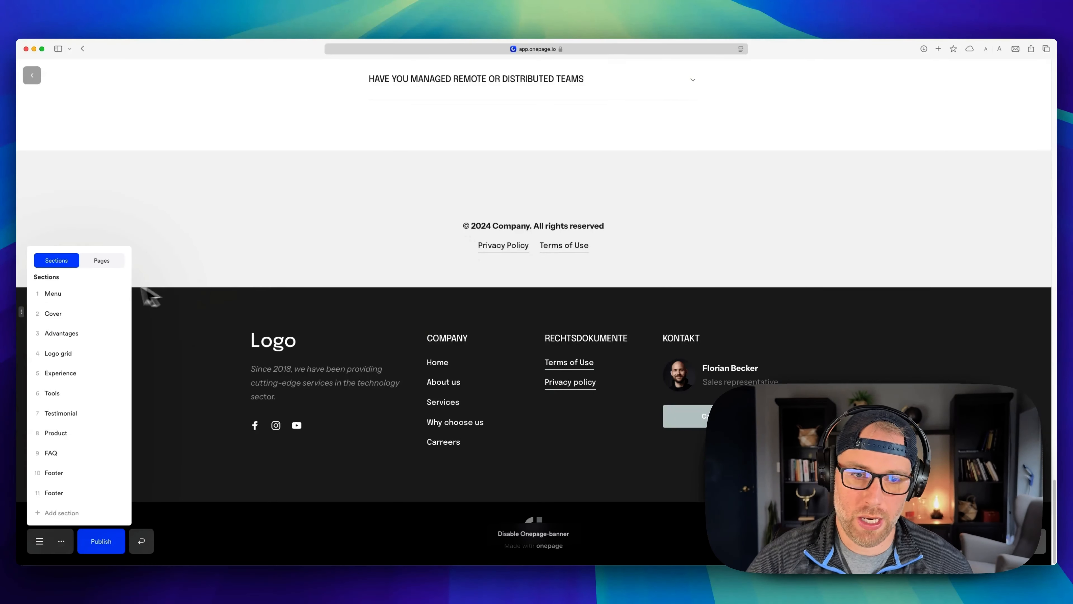
pyautogui.click(109, 263)
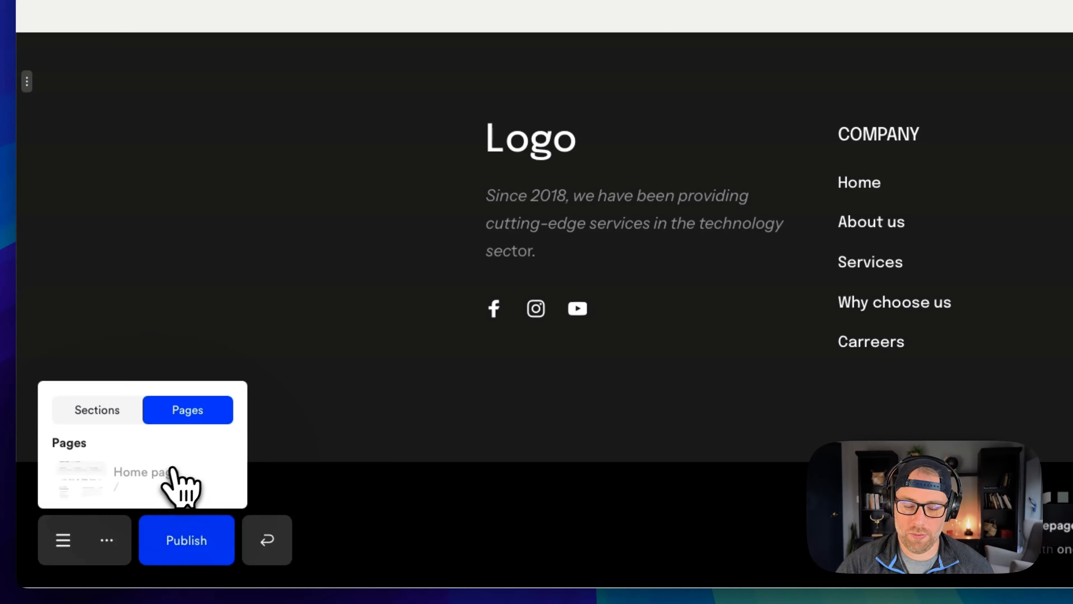
pyautogui.click(284, 462)
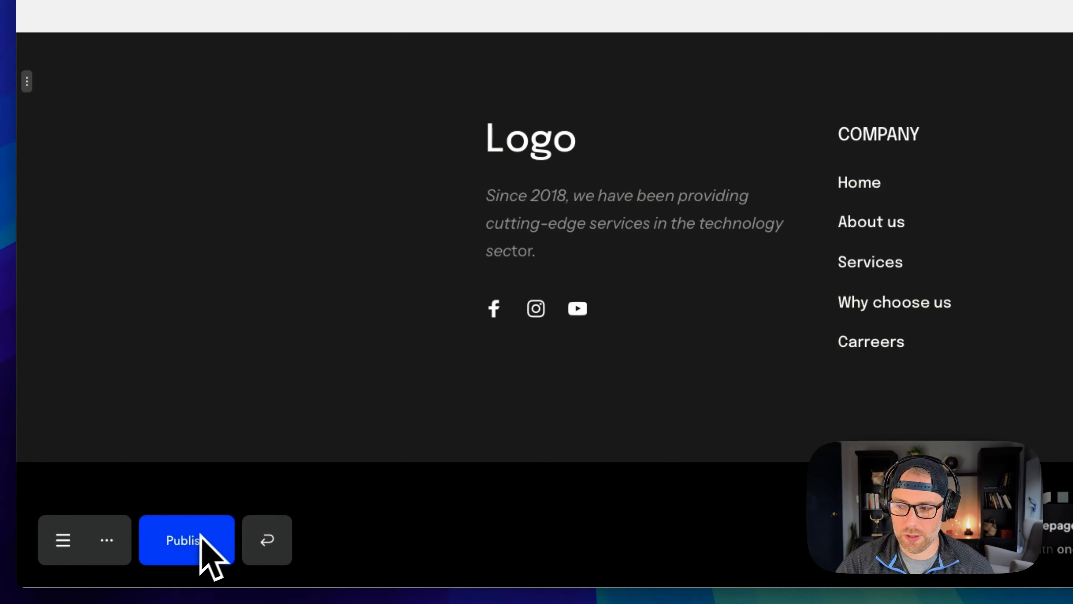
# - Publish the page and open its published URL
pyautogui.click(175, 532)
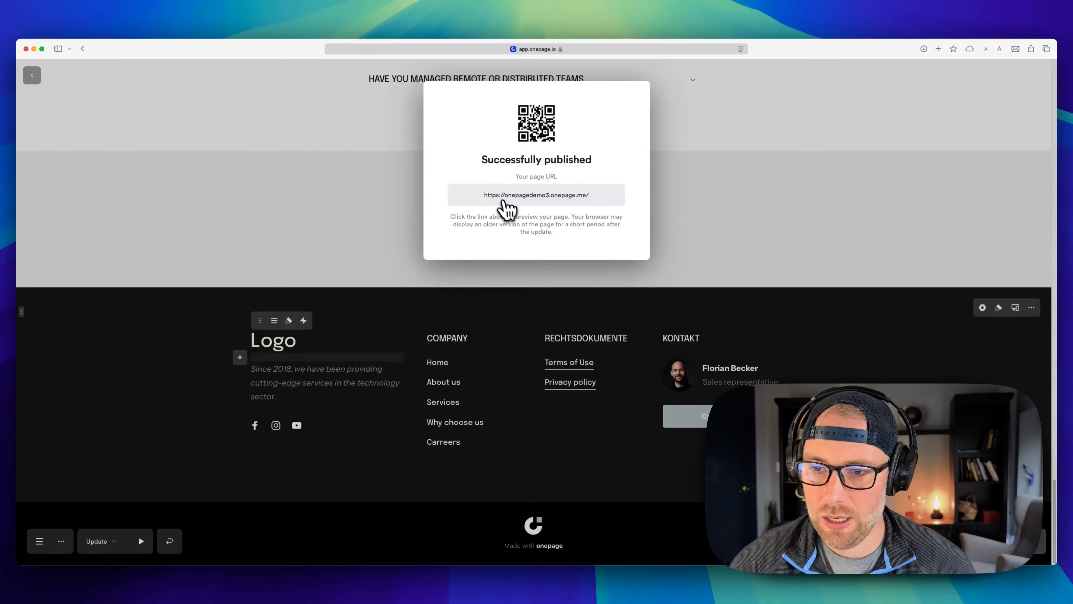
pyautogui.click(549, 206)
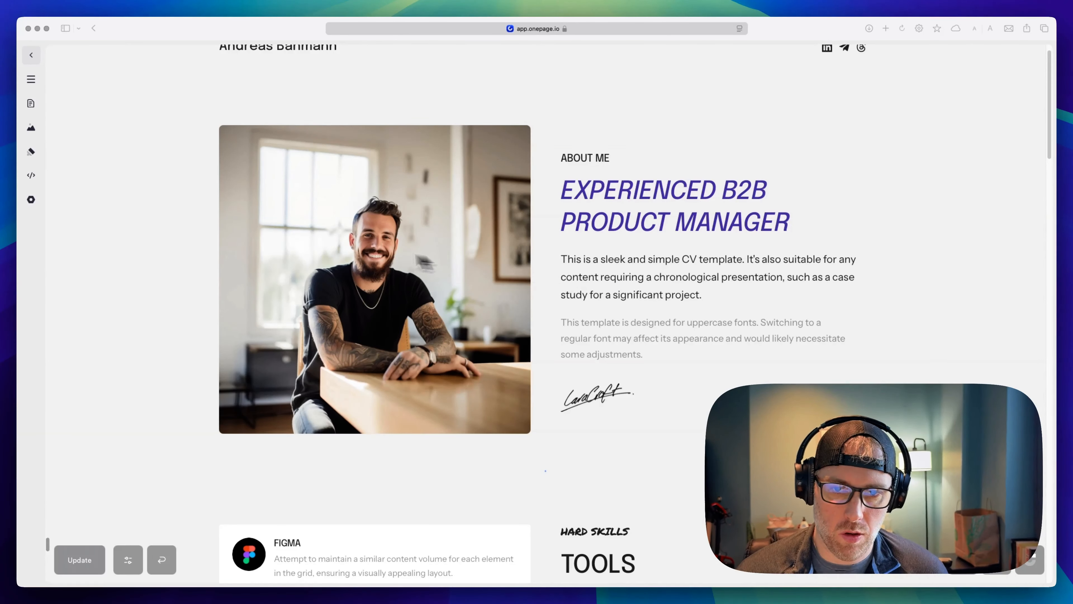
# - Add a blank single-column blueprint section between the About me and Tools sections
pyautogui.scroll(-3, 534, 394)
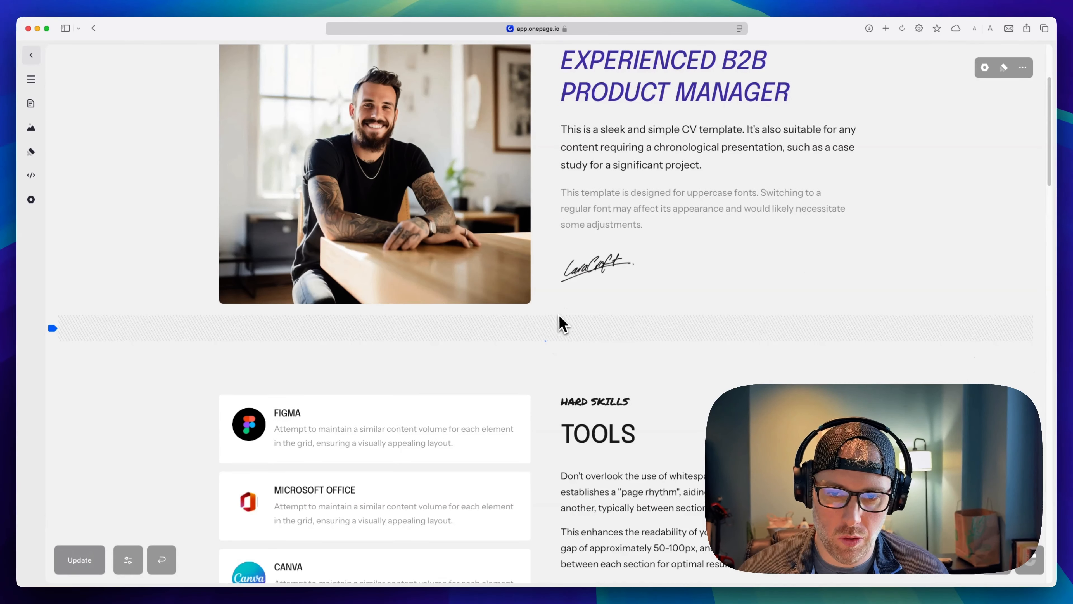
pyautogui.moveTo(545, 341)
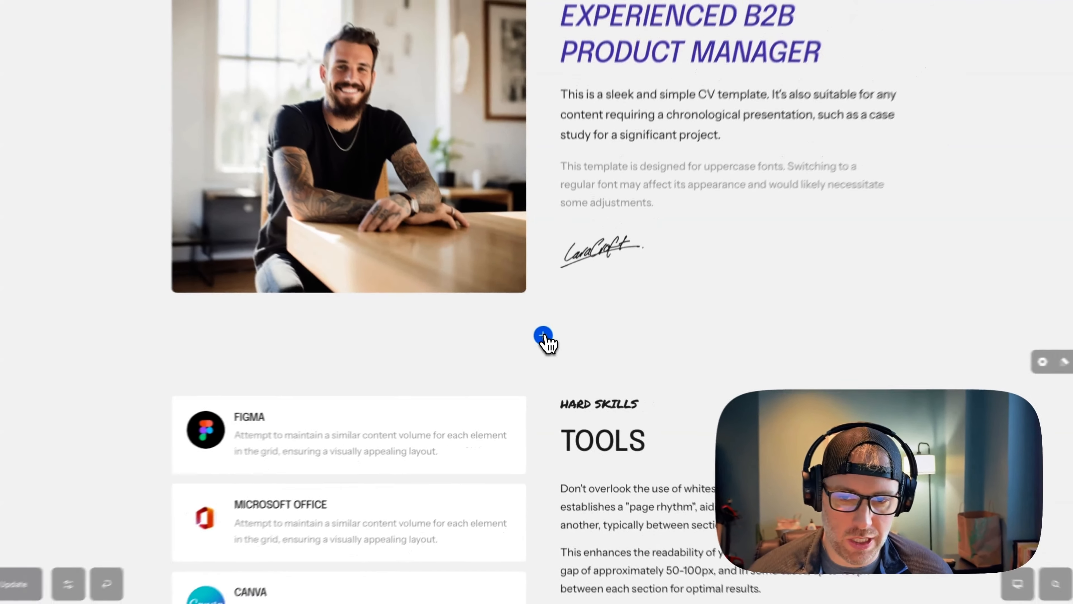
pyautogui.click(540, 325)
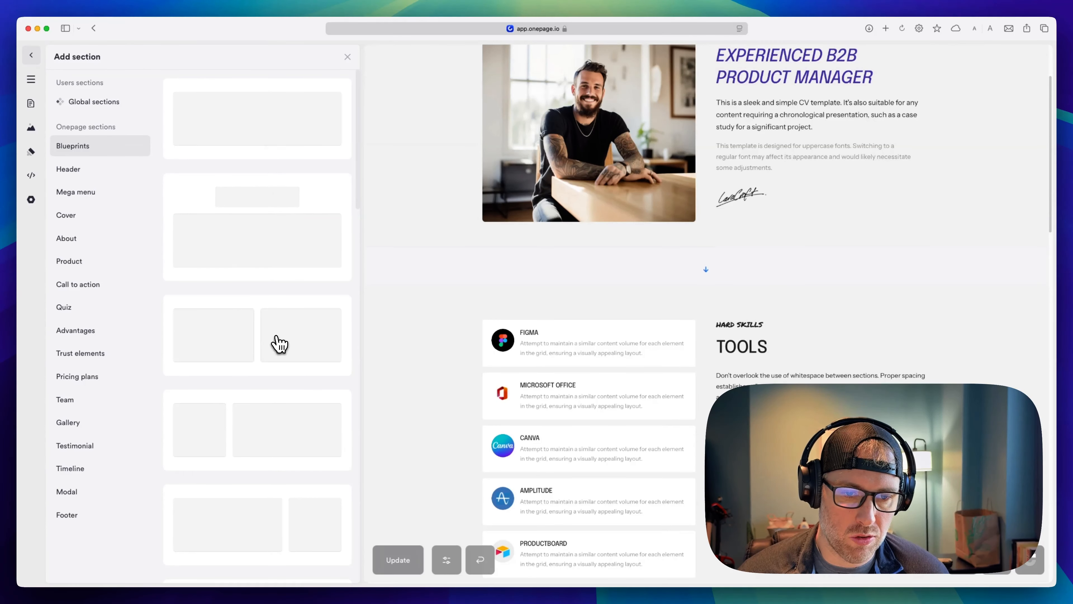
pyautogui.scroll(-1, 279, 343)
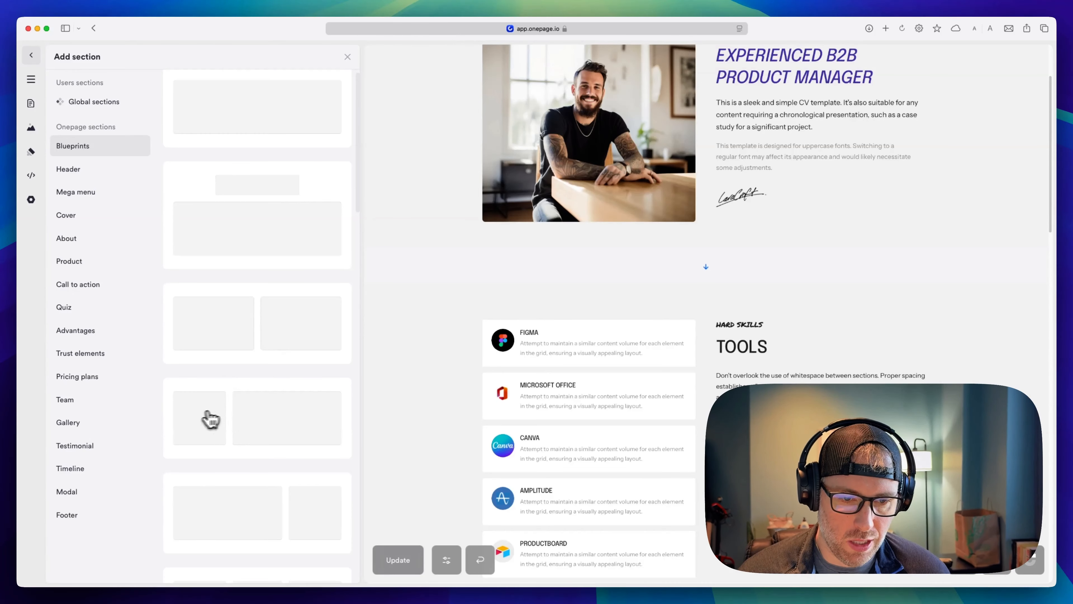
pyautogui.scroll(-5, 279, 397)
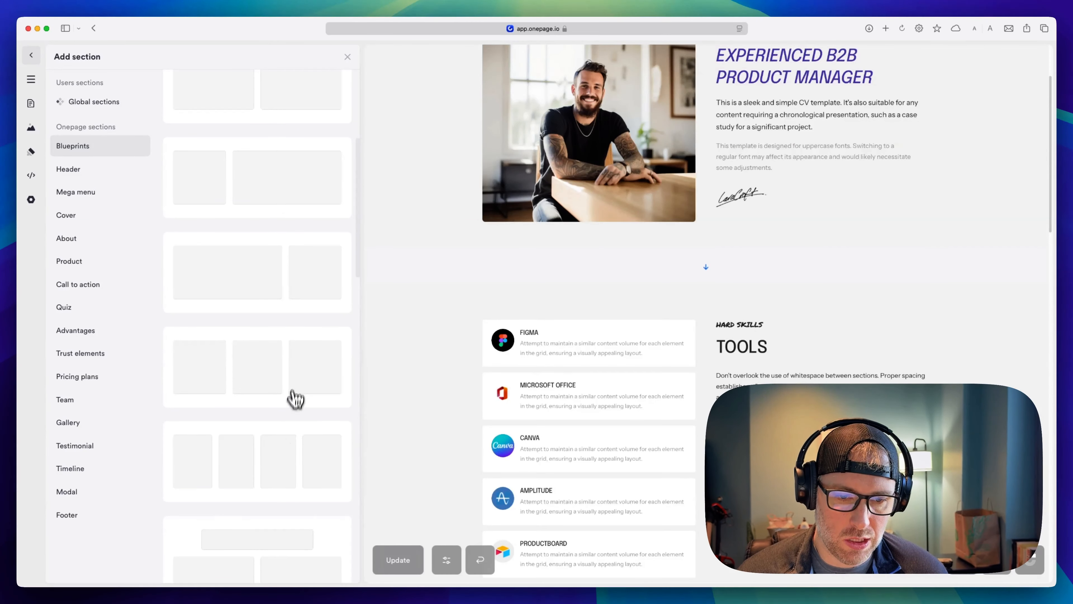
pyautogui.scroll(5, 296, 400)
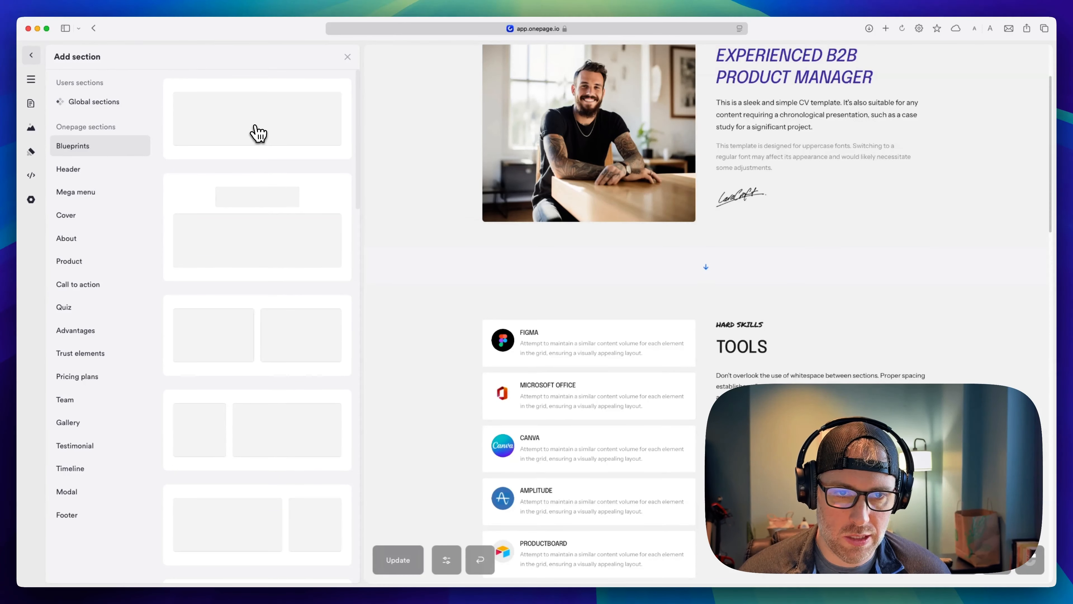
pyautogui.click(264, 128)
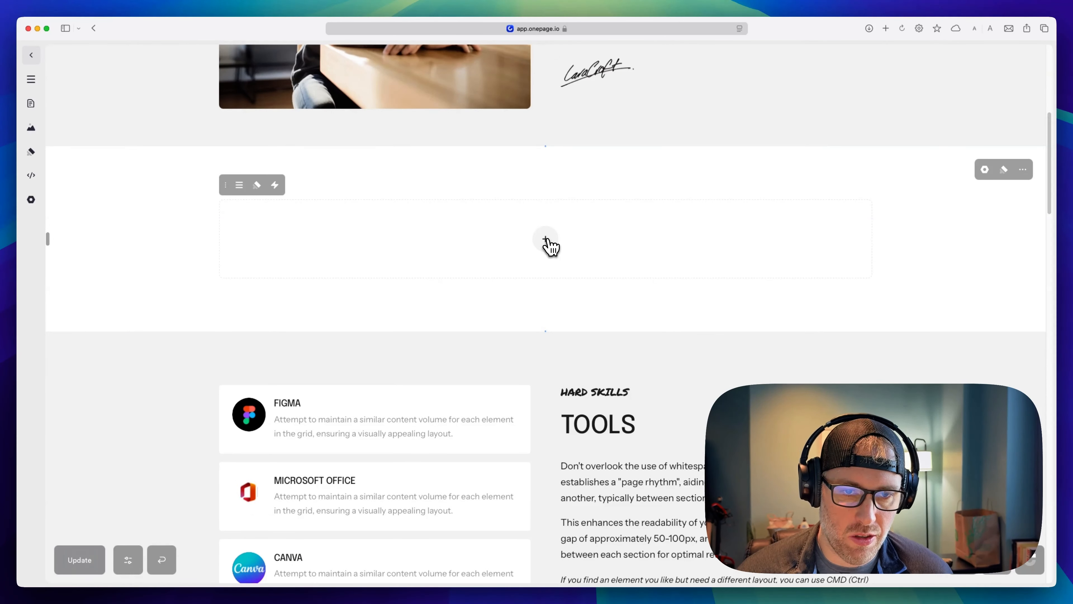
# - Insert a Name form element into the new blank section
pyautogui.click(545, 239)
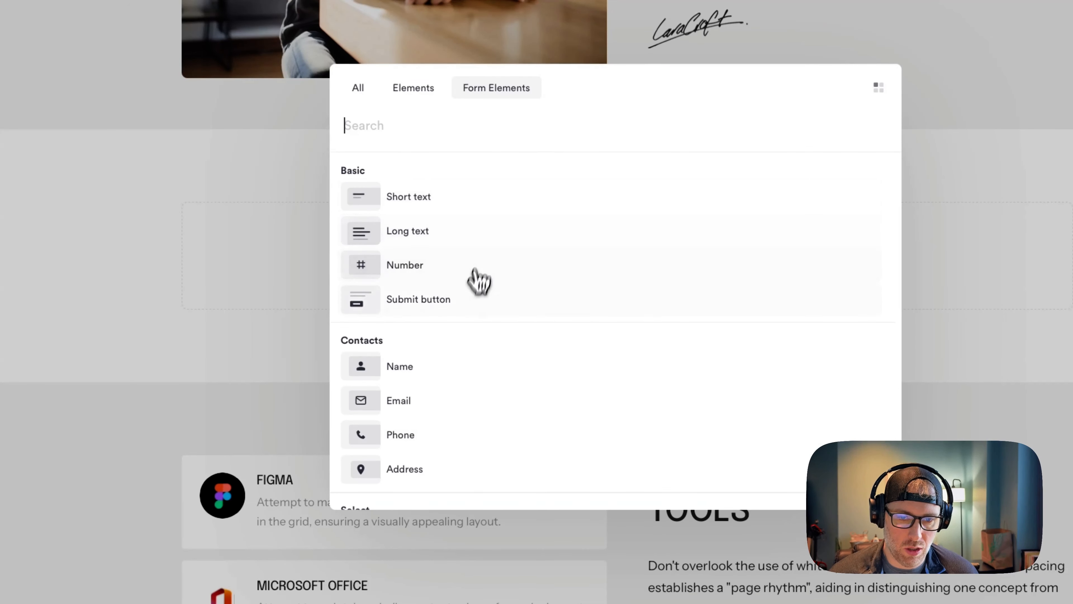
pyautogui.scroll(-2, 479, 280)
pyautogui.scroll(-3, 468, 317)
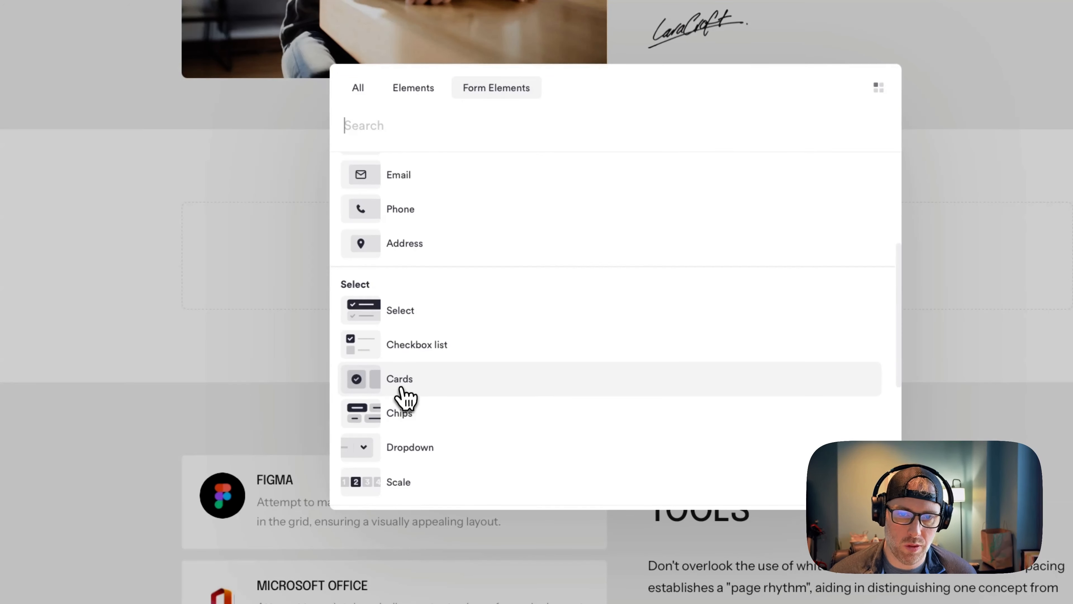
pyautogui.scroll(5, 404, 397)
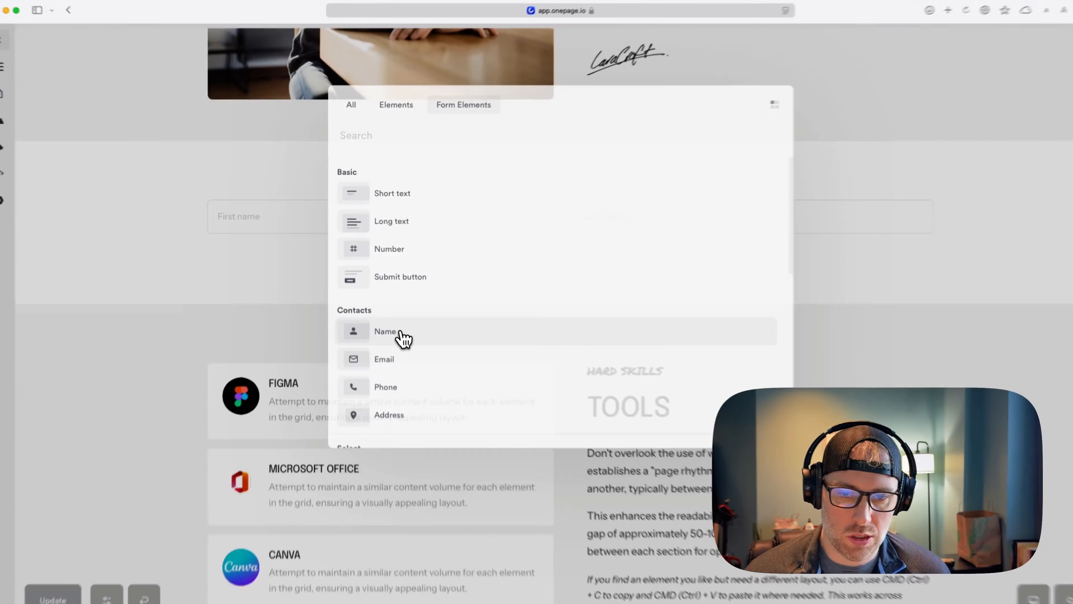
pyautogui.click(416, 366)
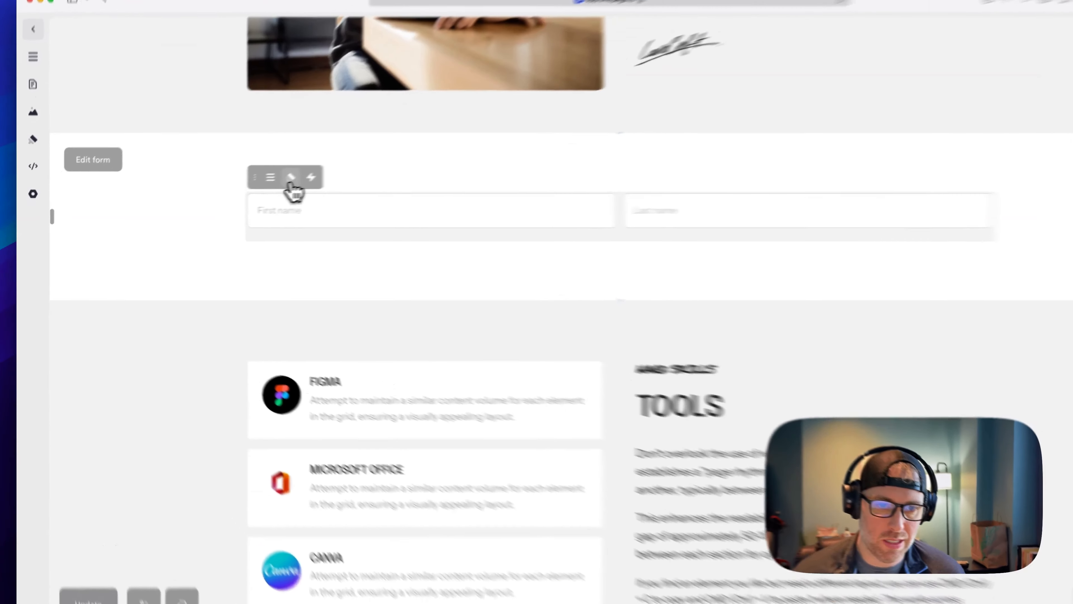
# - Try enabling the Middle name field in the Name element, view its options, and disable it again
pyautogui.click(291, 179)
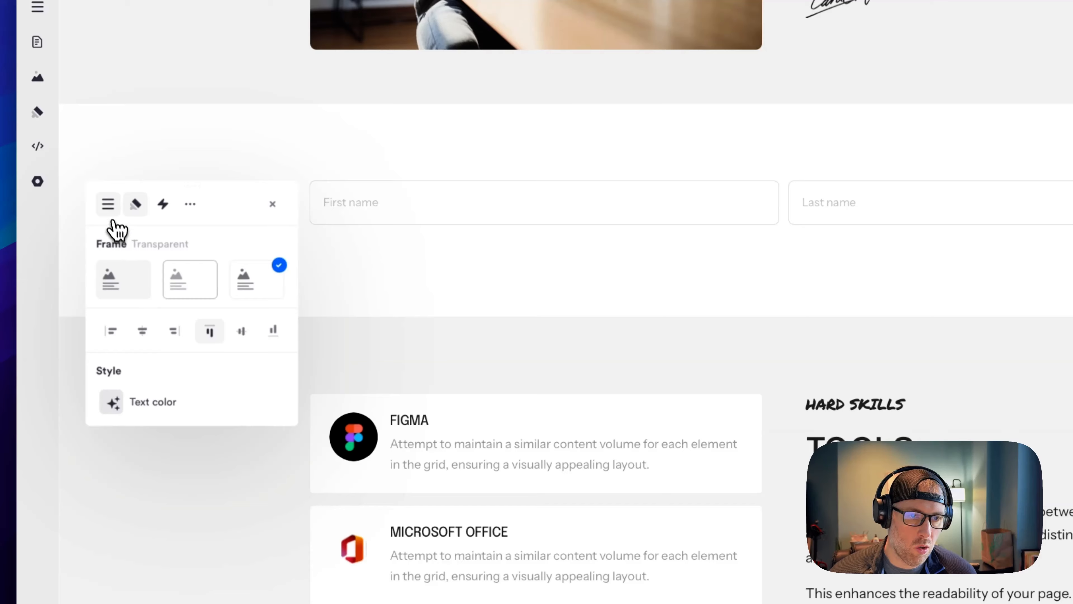
pyautogui.click(109, 206)
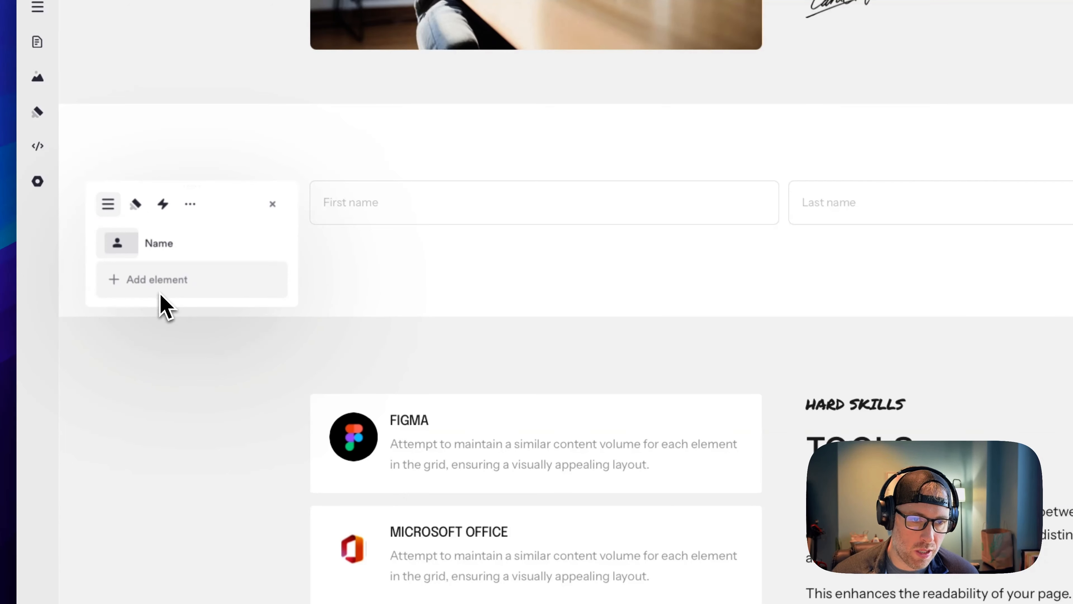
pyautogui.click(169, 245)
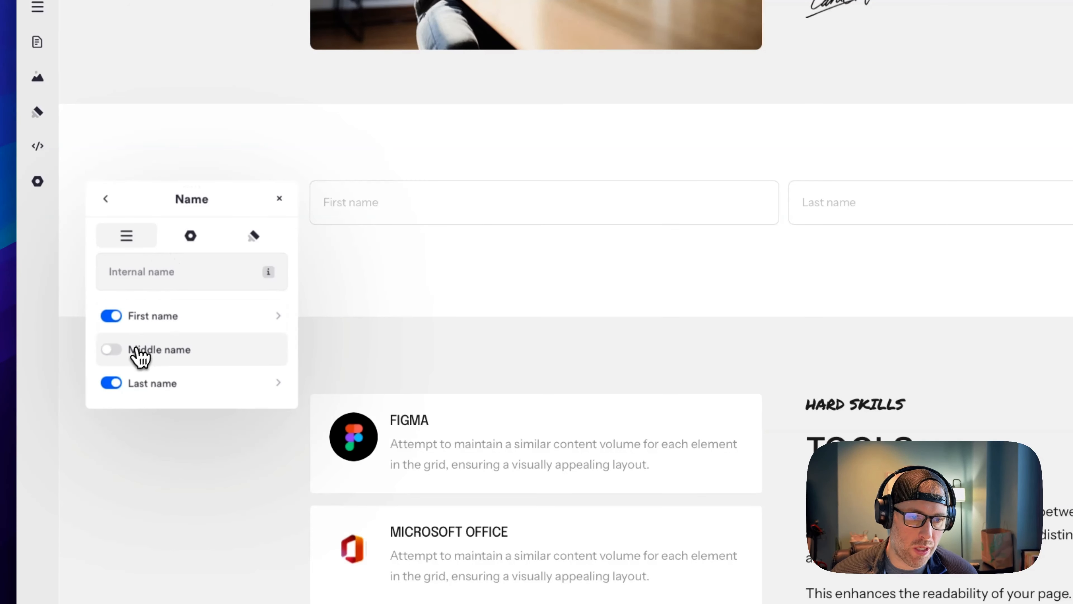
pyautogui.click(143, 356)
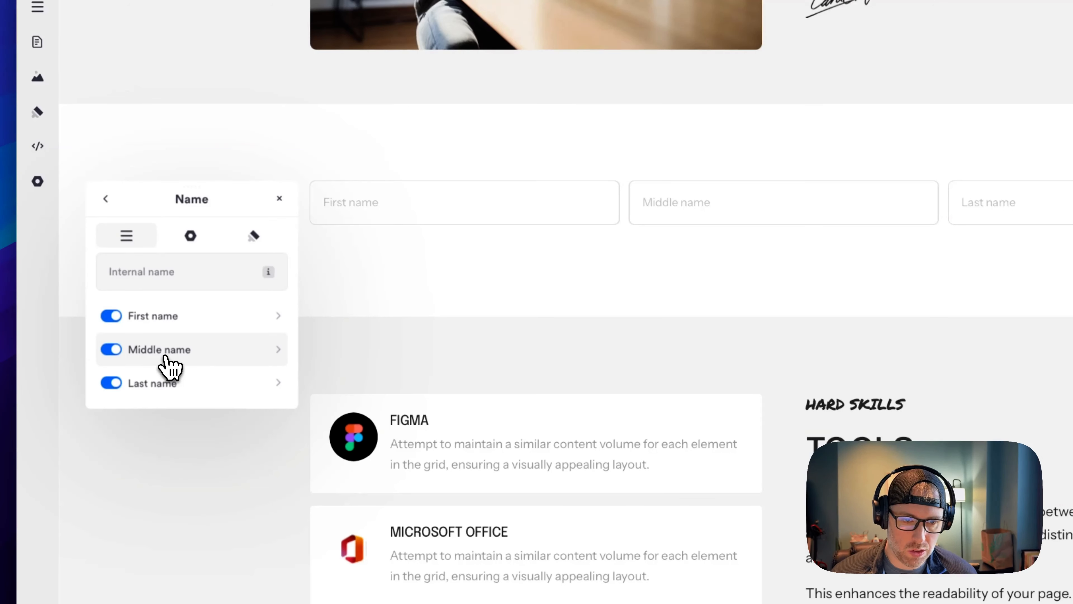
pyautogui.click(166, 359)
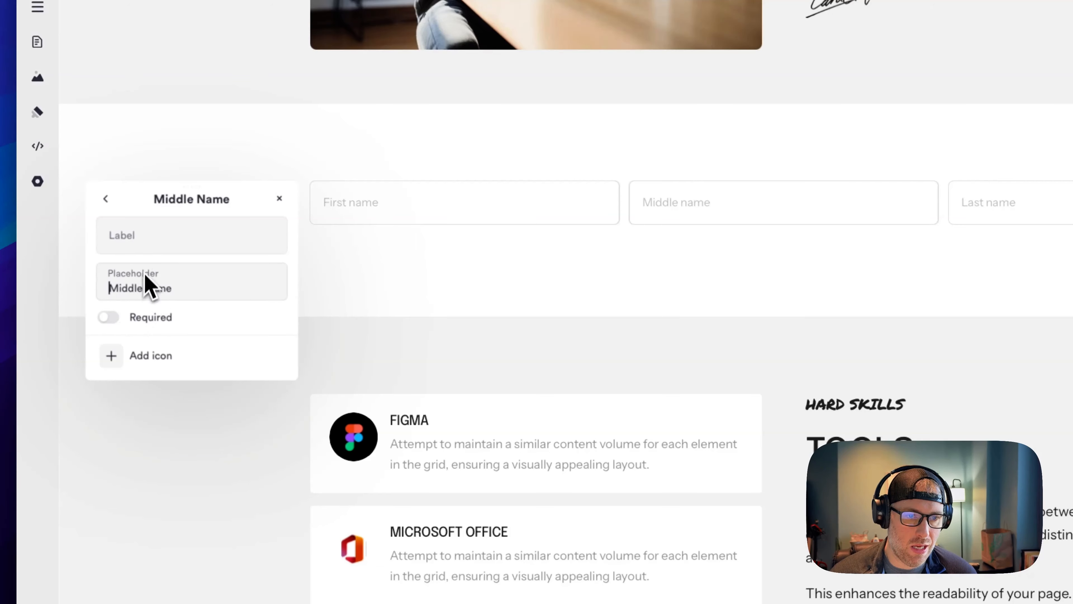
pyautogui.click(105, 200)
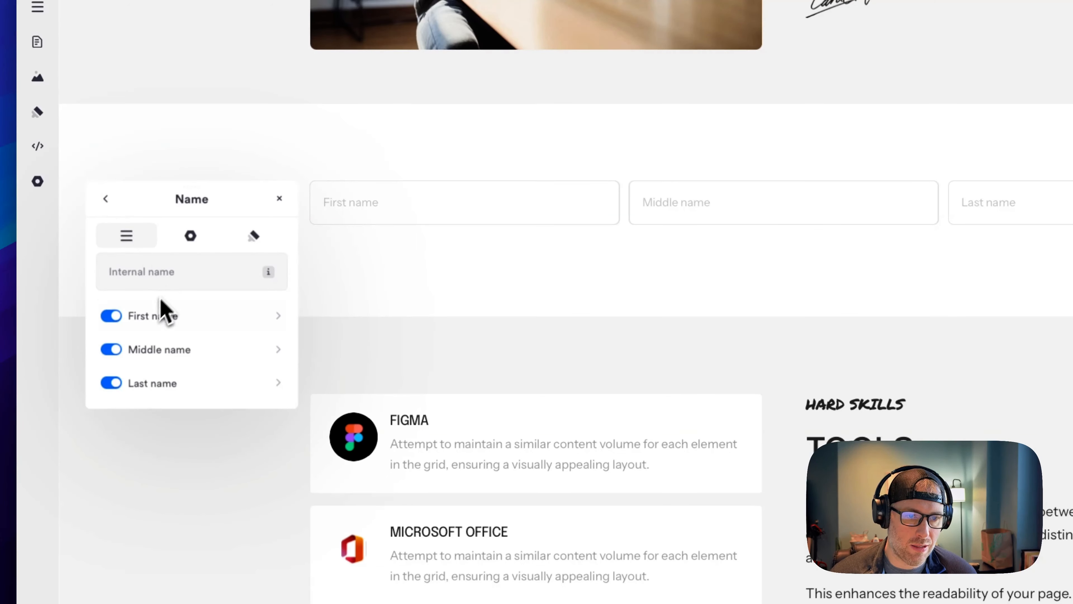
pyautogui.click(112, 350)
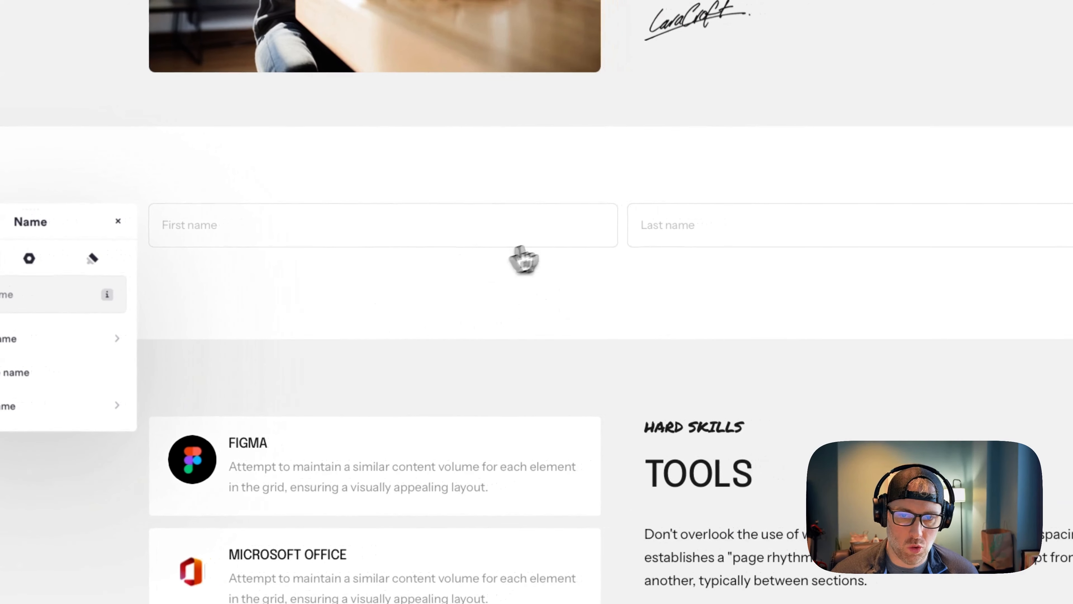
pyautogui.click(543, 277)
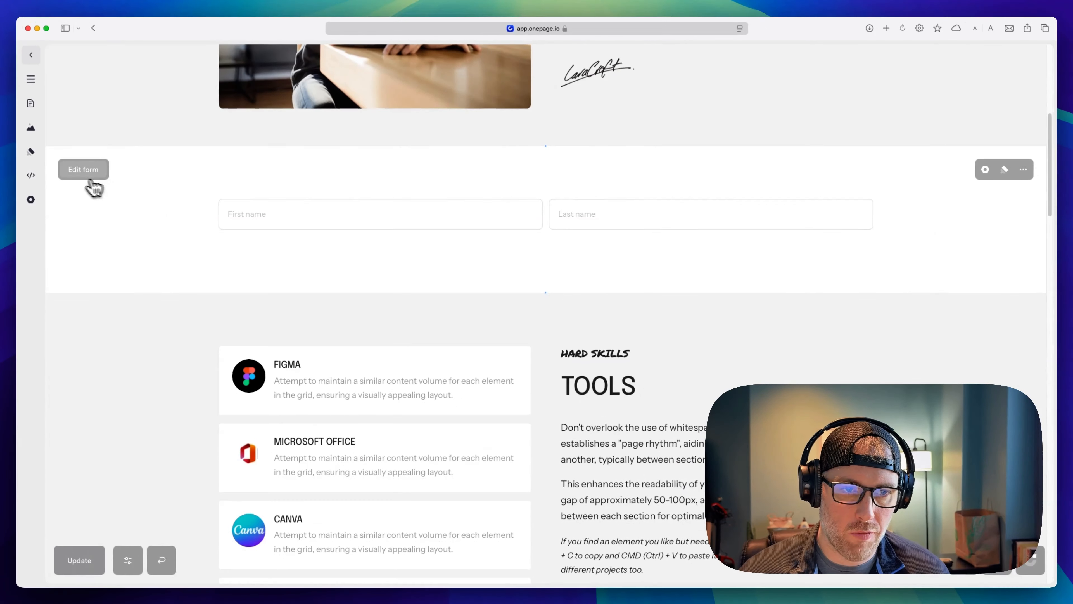
# - Open the section's form for editing and rename its first step as "name"
pyautogui.click(93, 170)
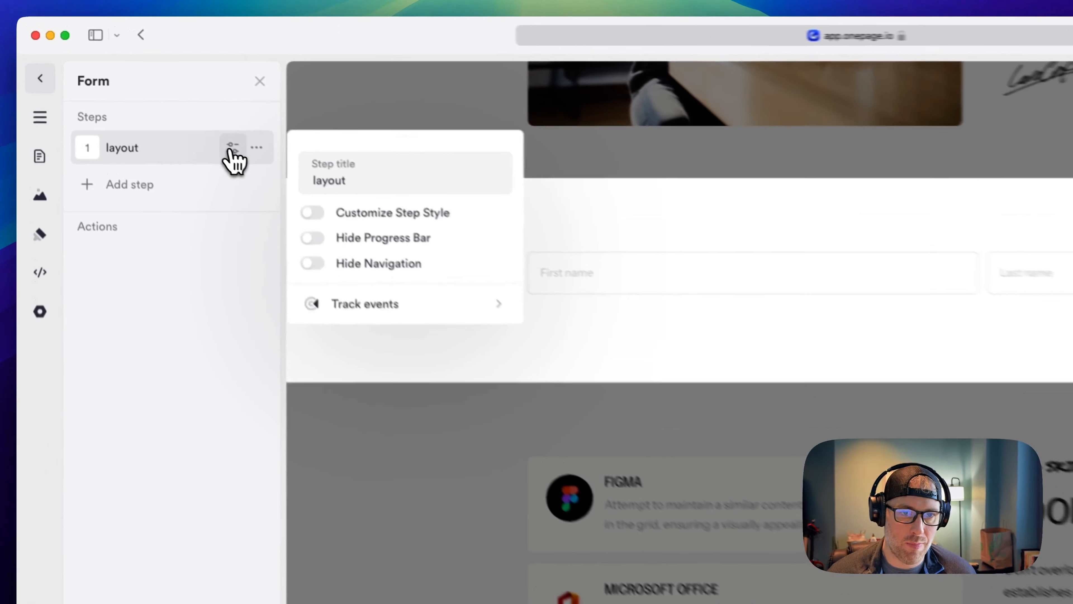
pyautogui.click(150, 98)
pyautogui.click(240, 120)
pyautogui.doubleClick(240, 120)
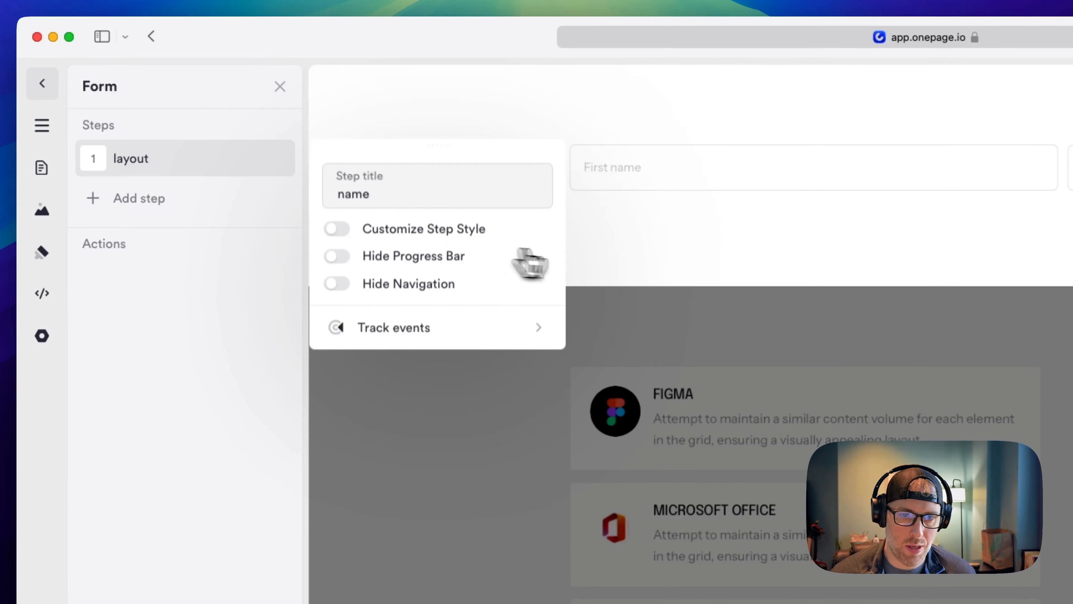
pyautogui.click(602, 260)
pyautogui.scroll(3, 583, 343)
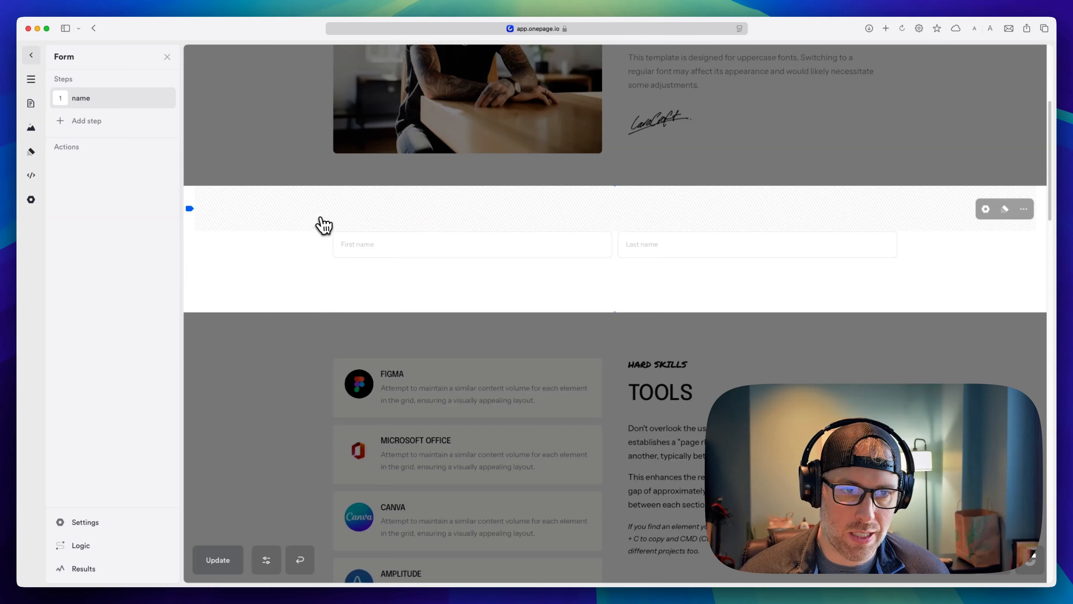
# - Add a second form step using the blueprint with 1 row and 3 columns
pyautogui.click(92, 131)
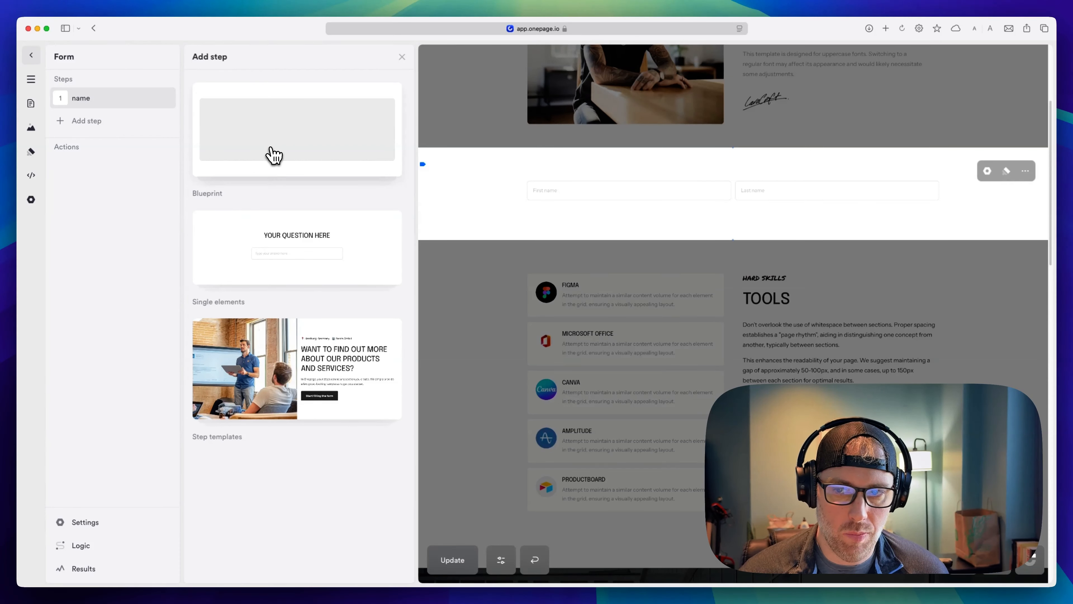
pyautogui.click(280, 155)
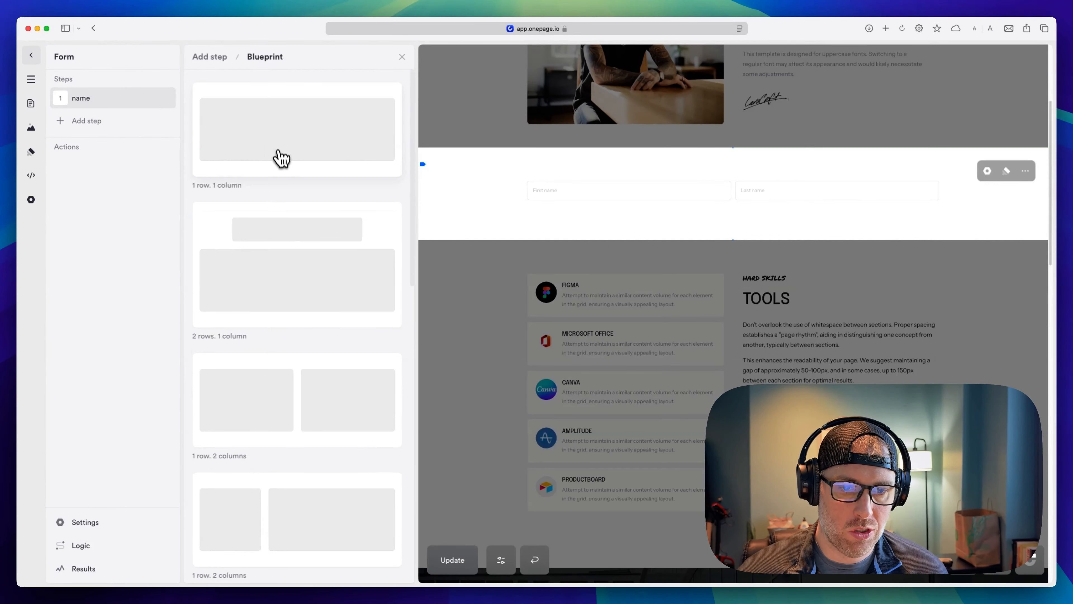
pyautogui.scroll(-5, 282, 177)
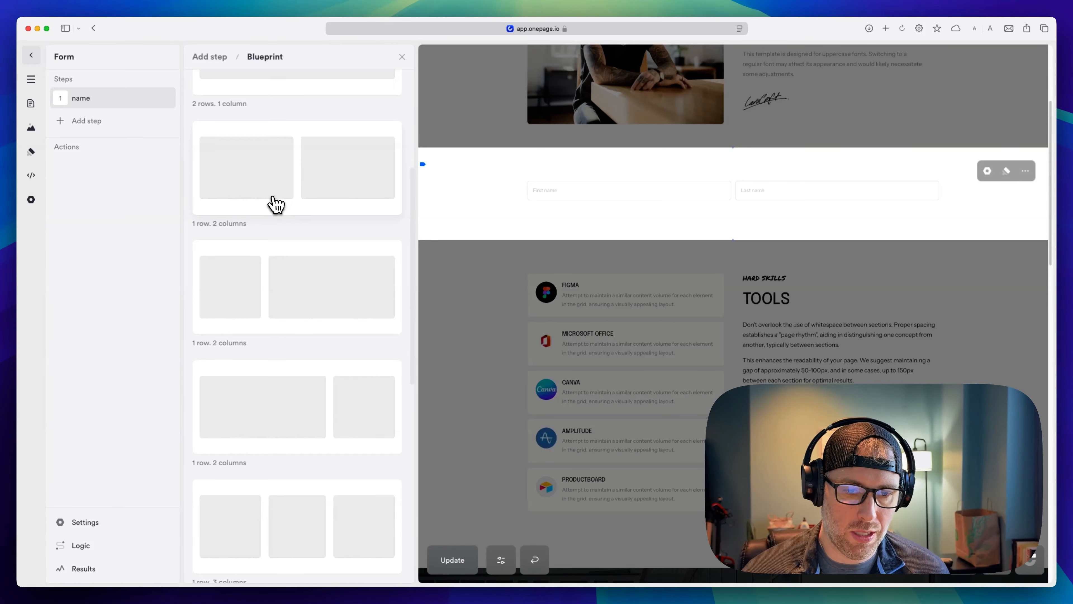
pyautogui.scroll(-1, 277, 204)
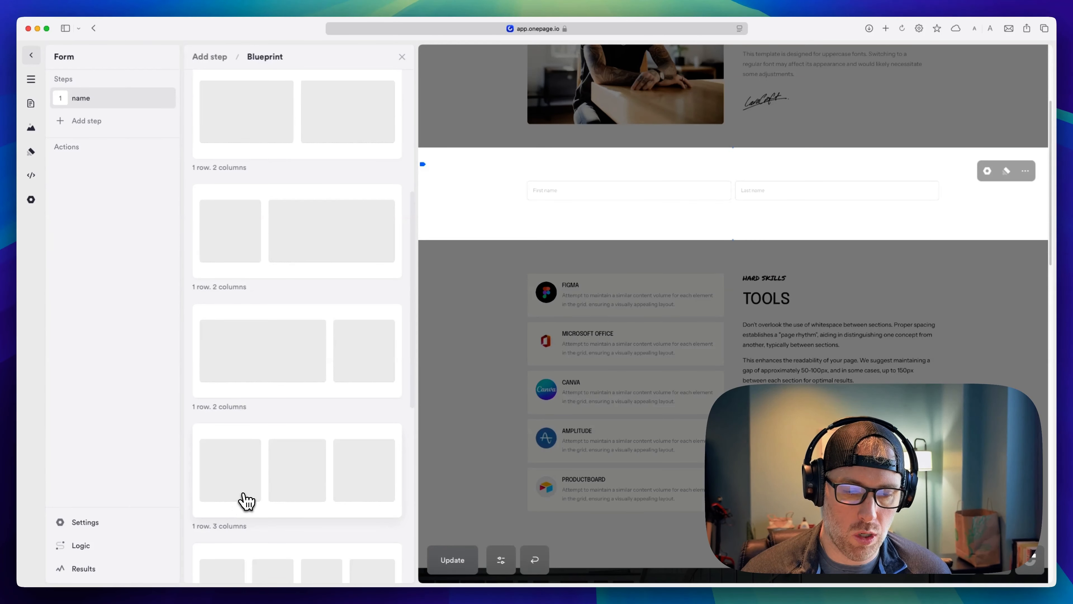
pyautogui.click(255, 483)
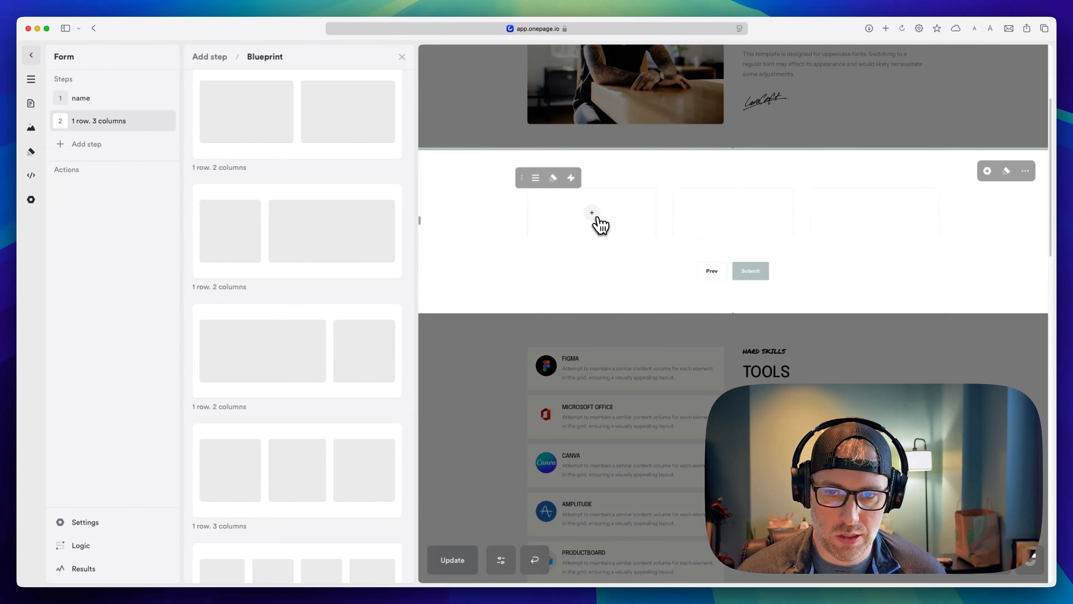
# - Insert a Select element in the second step's first column and a Range slider in its middle column
pyautogui.click(592, 212)
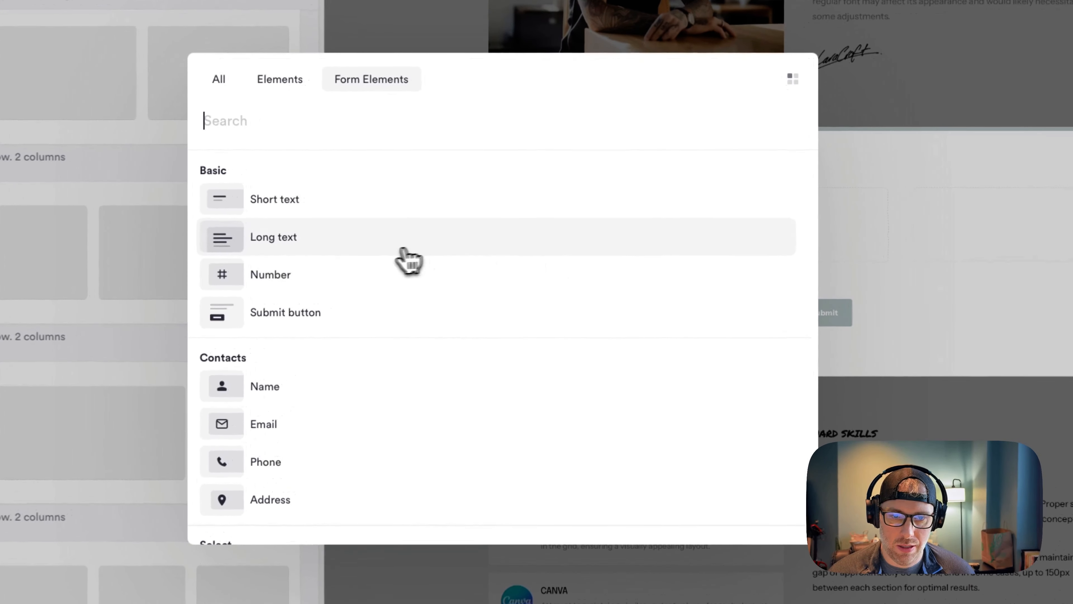
pyautogui.scroll(-5, 347, 313)
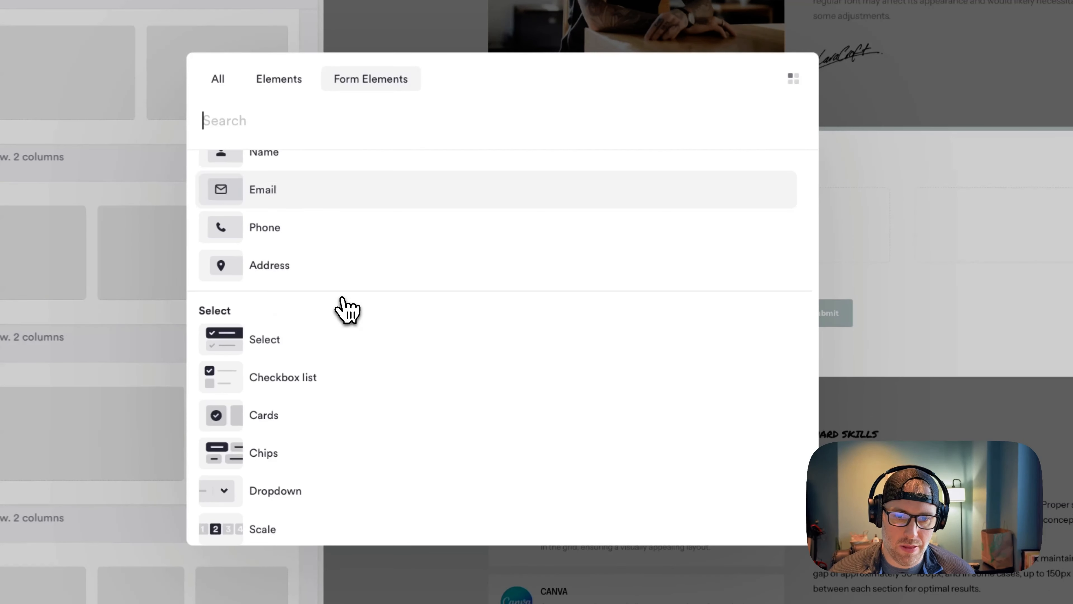
pyautogui.click(337, 339)
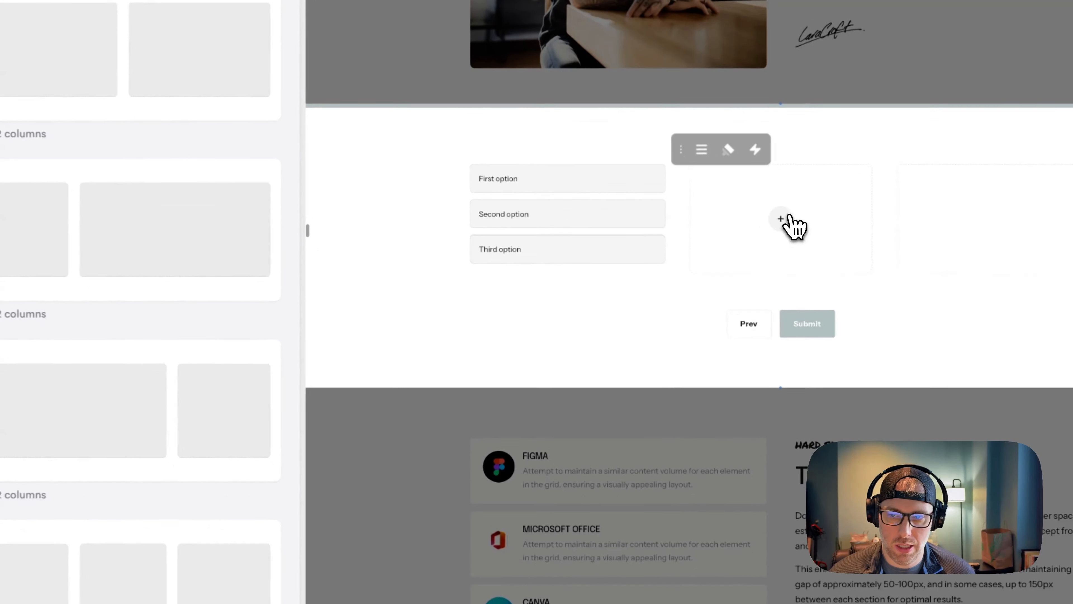
pyautogui.click(781, 219)
pyautogui.scroll(-10, 309, 351)
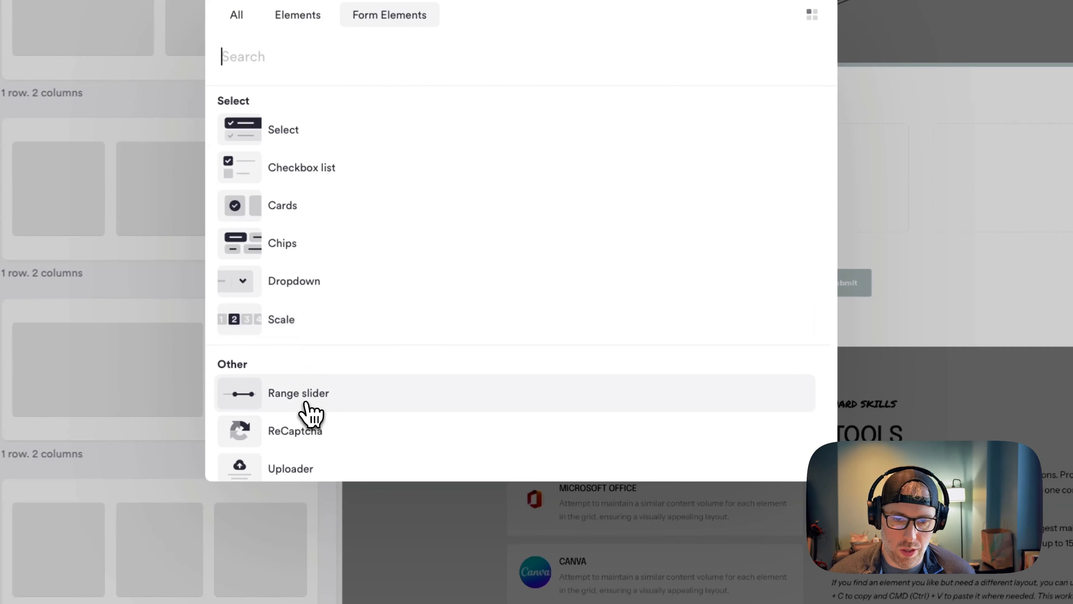
pyautogui.click(306, 403)
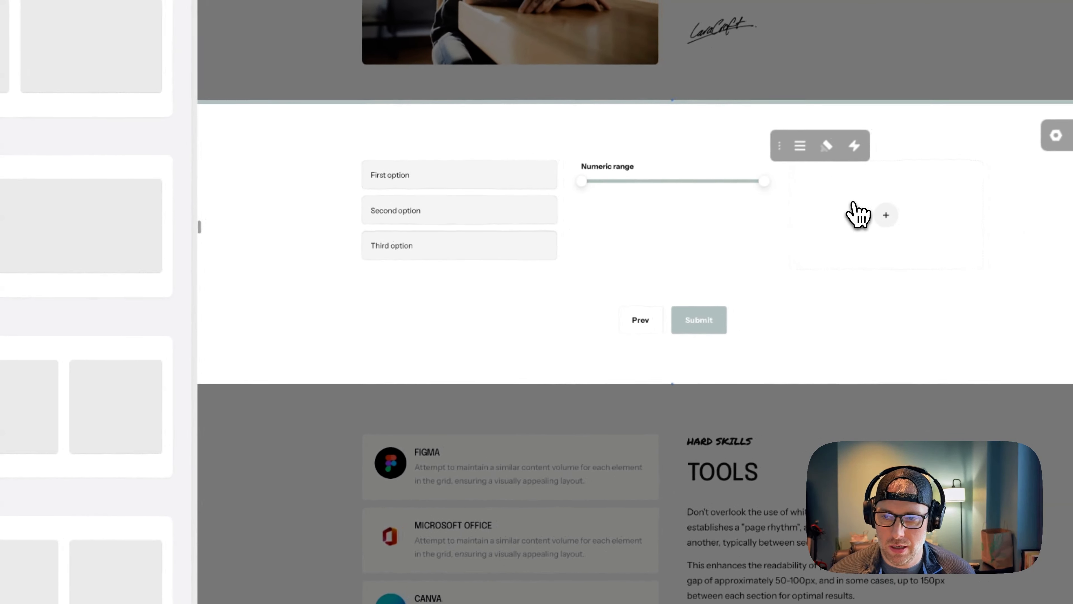
# - Insert a file Uploader element in the third column of the second form step
pyautogui.click(887, 215)
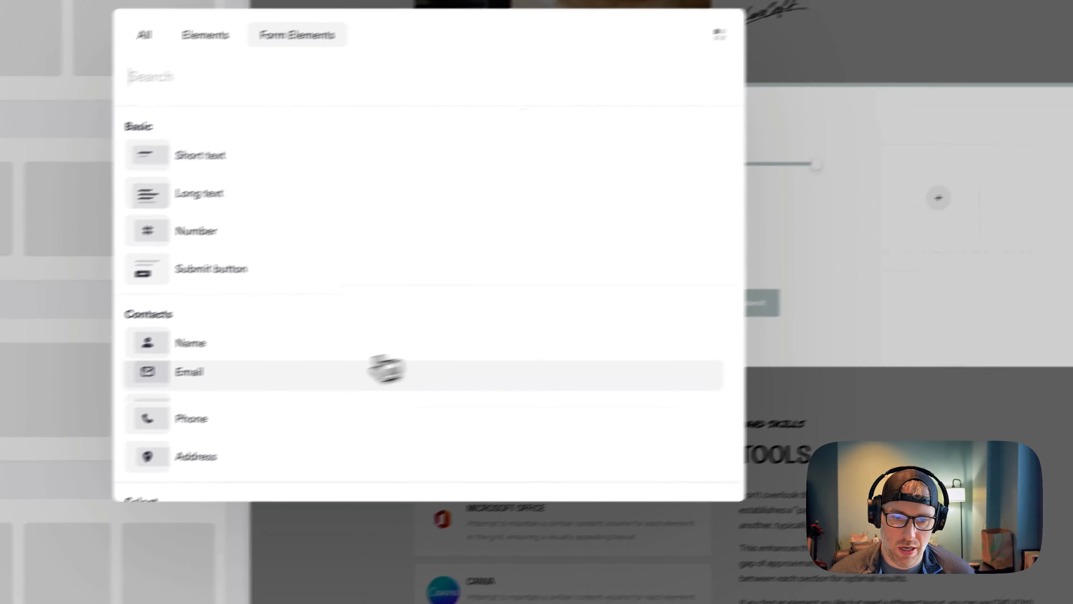
pyautogui.scroll(-10, 347, 364)
pyautogui.click(351, 376)
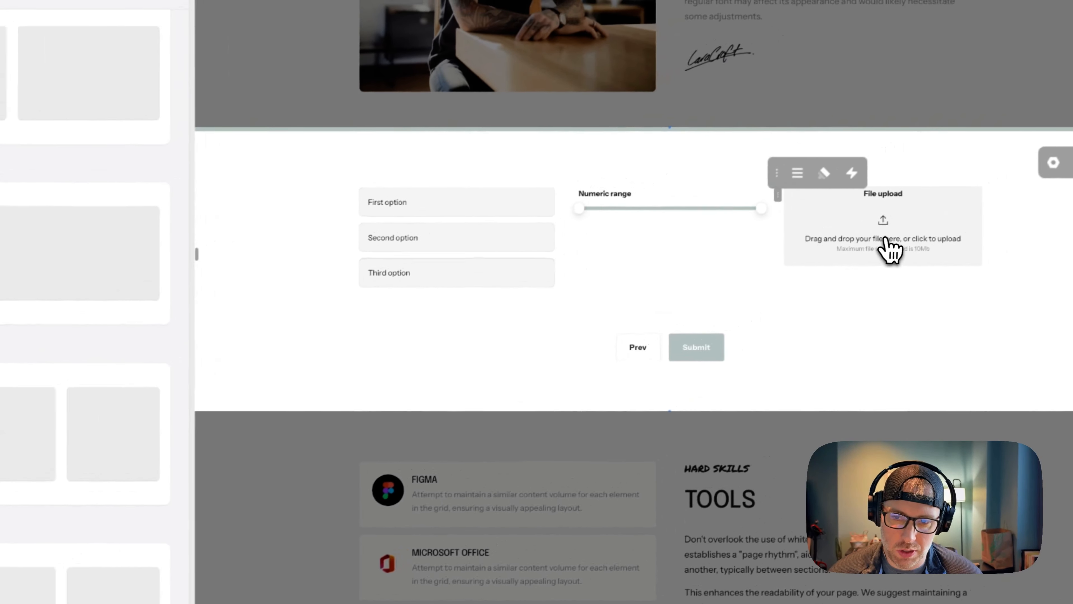
pyautogui.moveTo(875, 248); pyautogui.dragTo(499, 313)
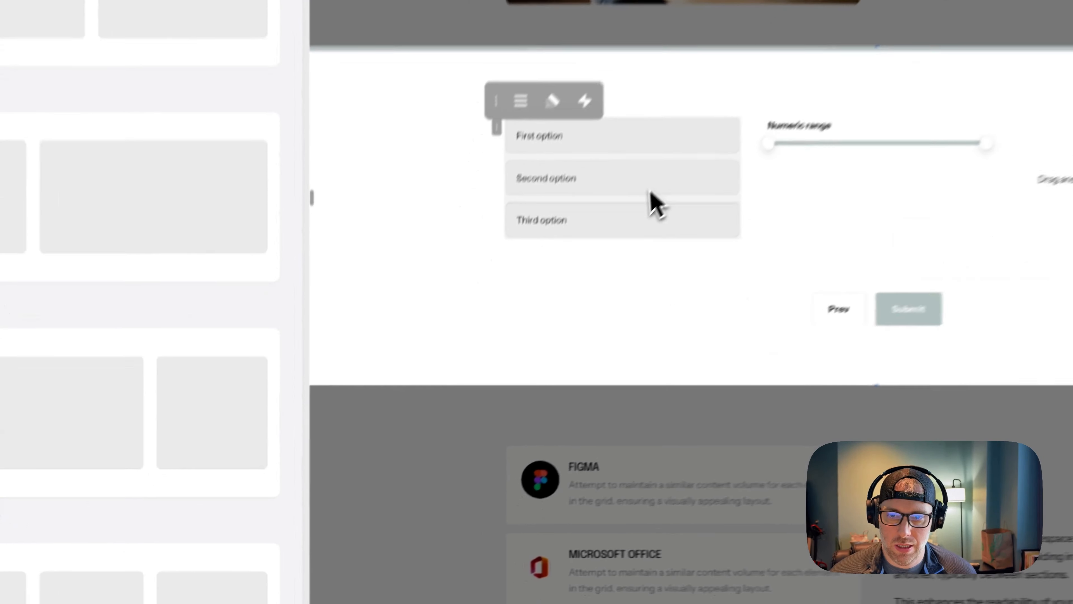
# - Examine the Select element's options and its layout, badge and selection settings in the second form step
pyautogui.click(655, 203)
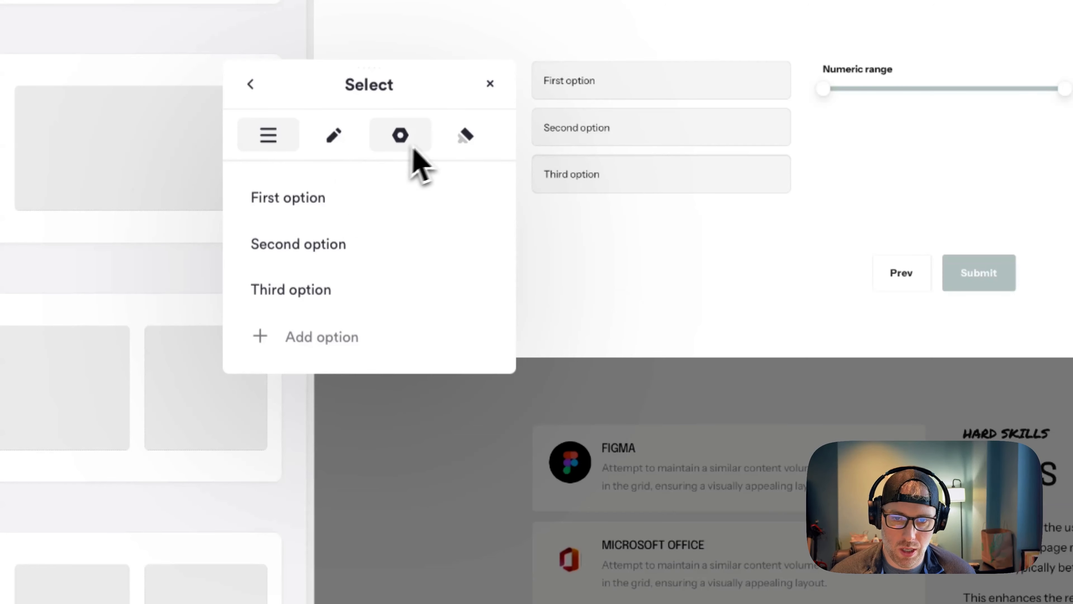
pyautogui.click(383, 146)
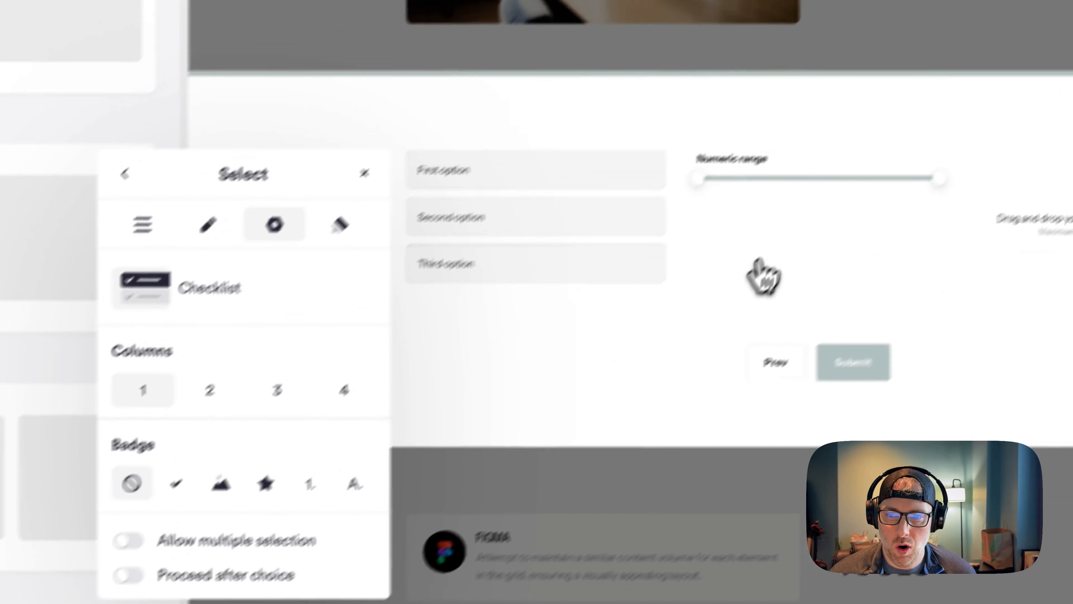
pyautogui.click(889, 172)
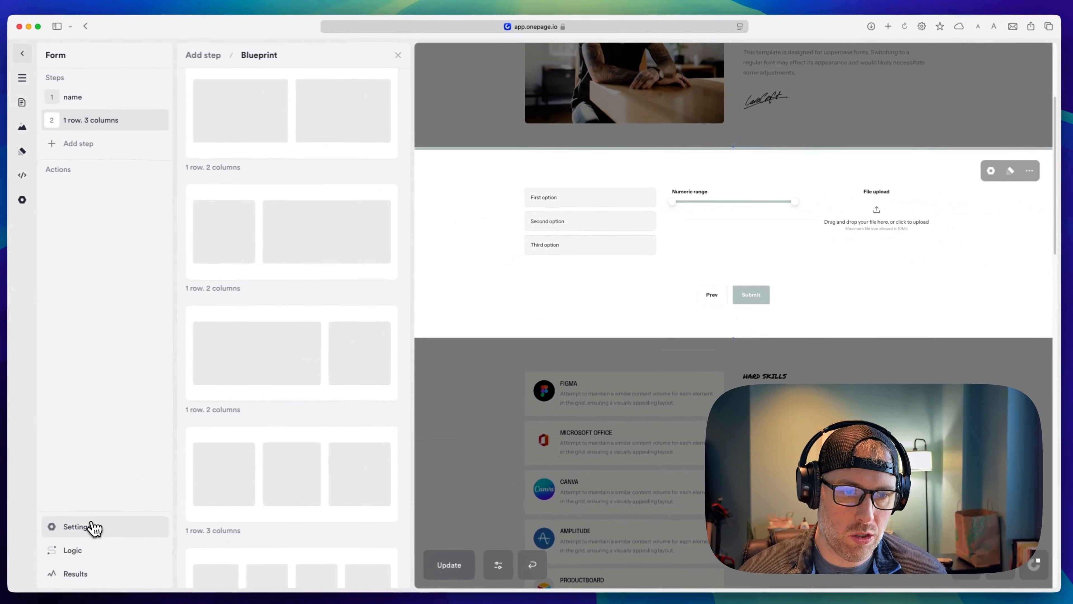
# - Turn off Submit in the form's navigation settings and return to the form's step list
pyautogui.click(88, 526)
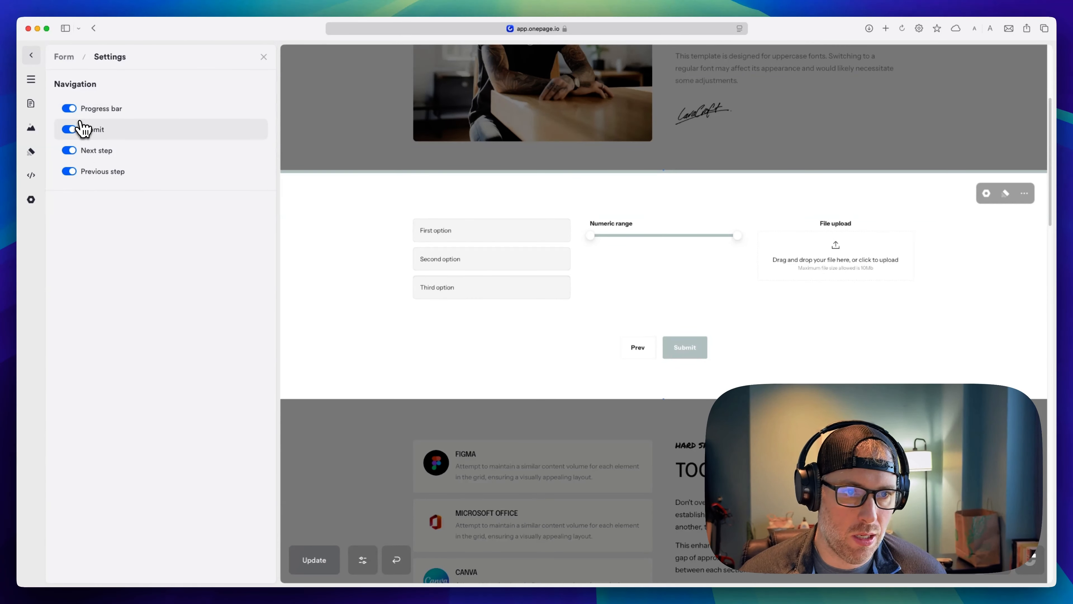
pyautogui.click(76, 133)
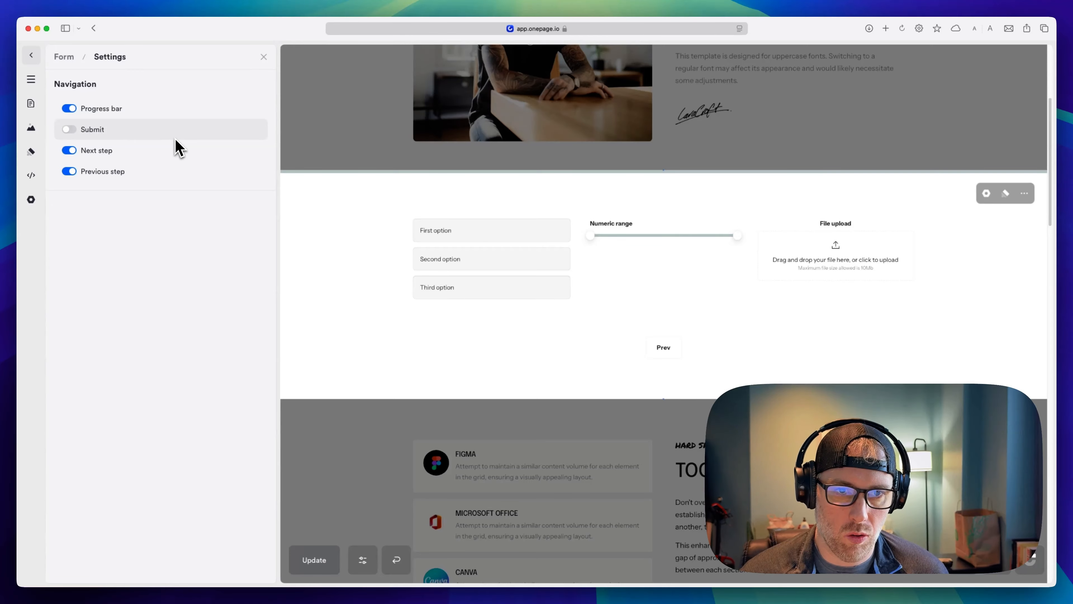
pyautogui.click(72, 65)
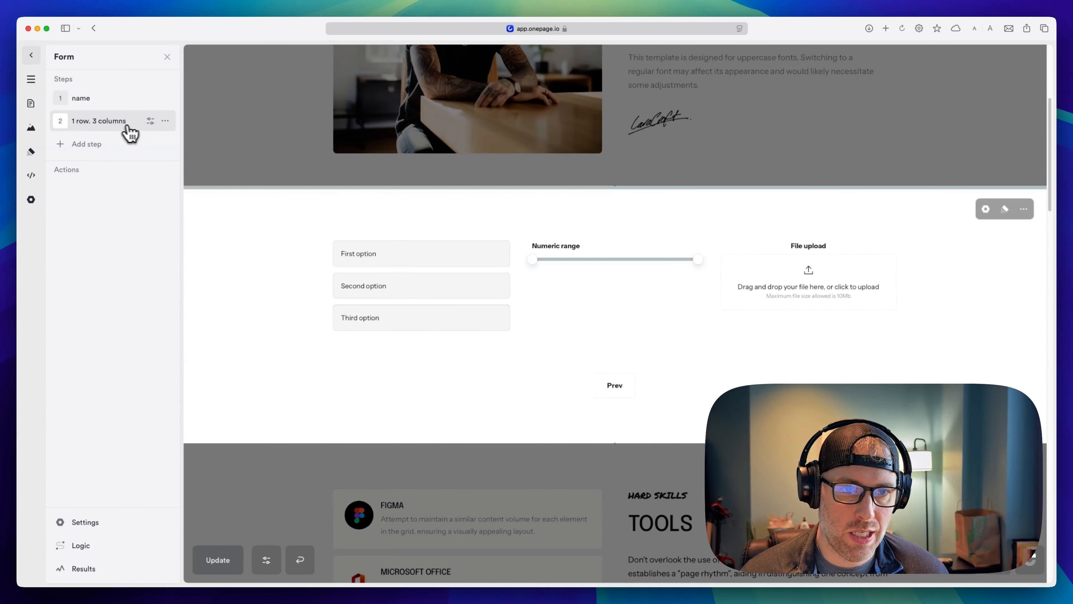
# - Rename the second form step, 1 row. 3 columns, as "questions"
pyautogui.click(151, 122)
pyautogui.doubleClick(239, 142)
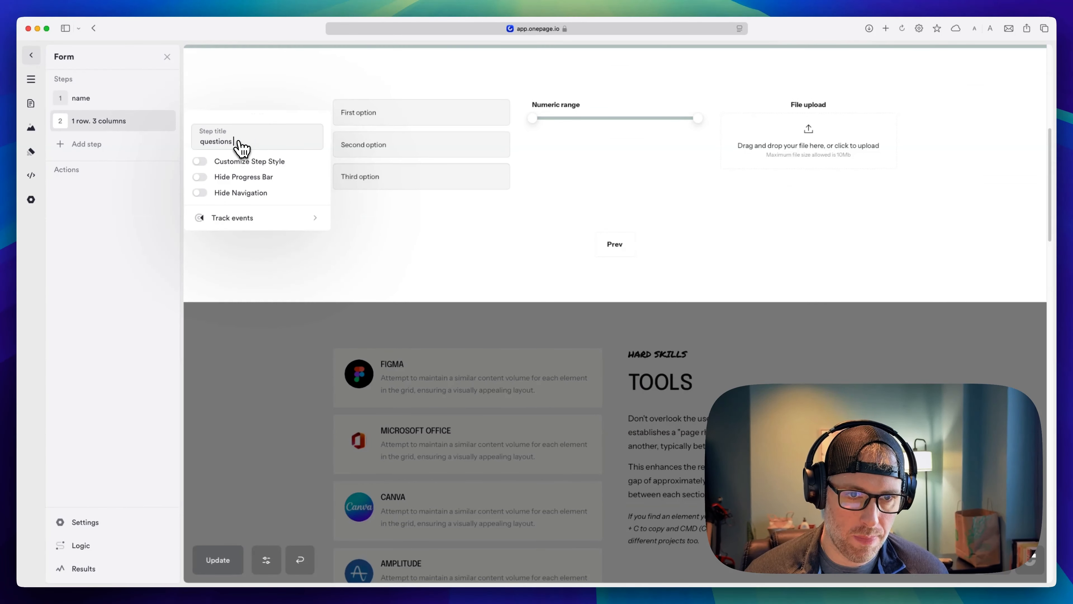
pyautogui.click(375, 212)
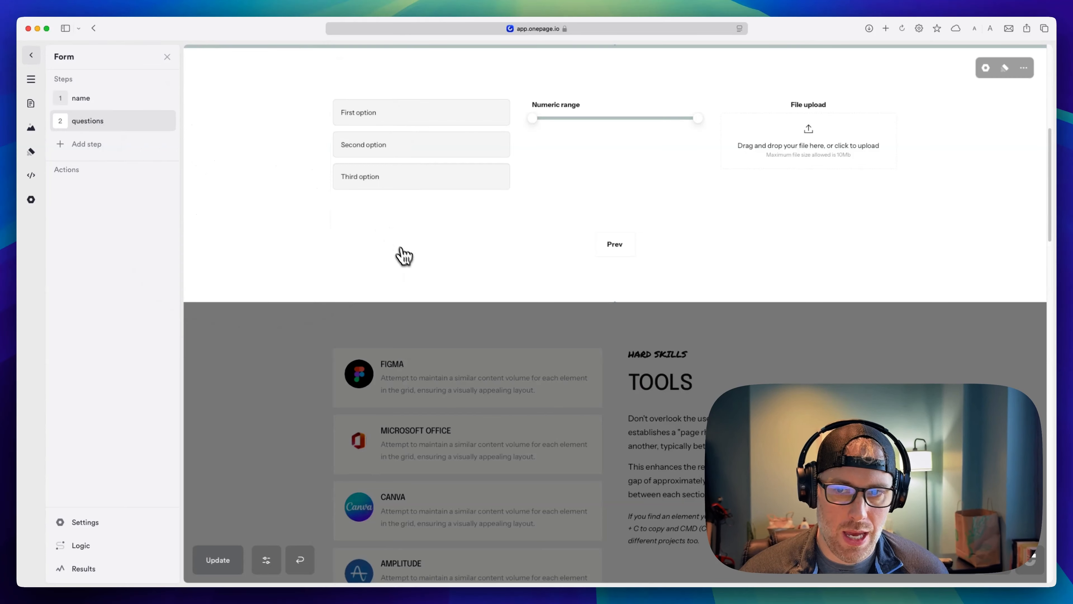
# - Add a third form step using the blueprint with 1 row and 1 column
pyautogui.click(97, 146)
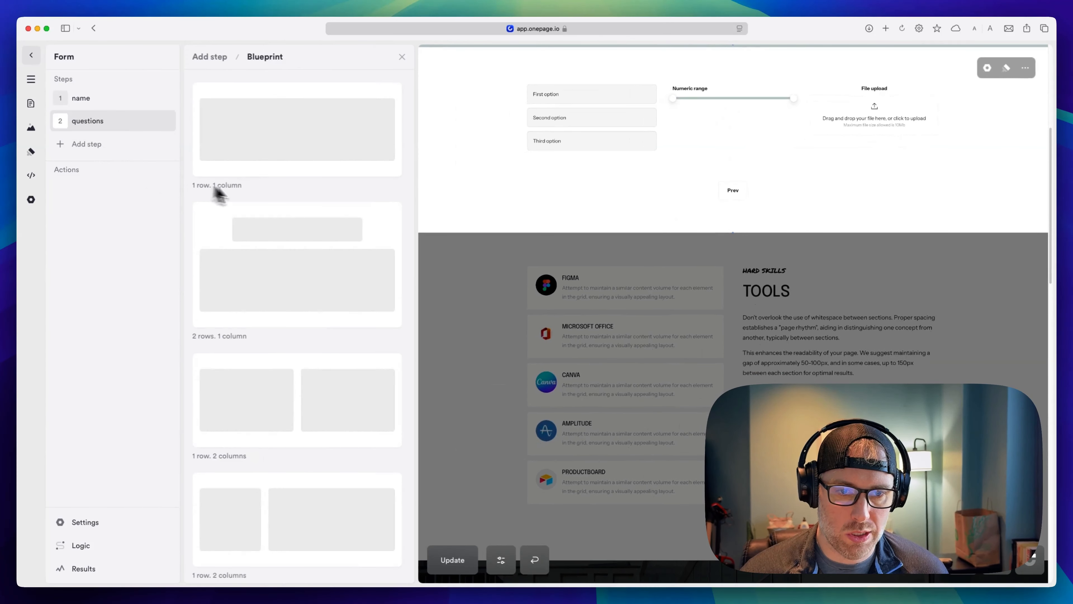
pyautogui.scroll(-5, 336, 319)
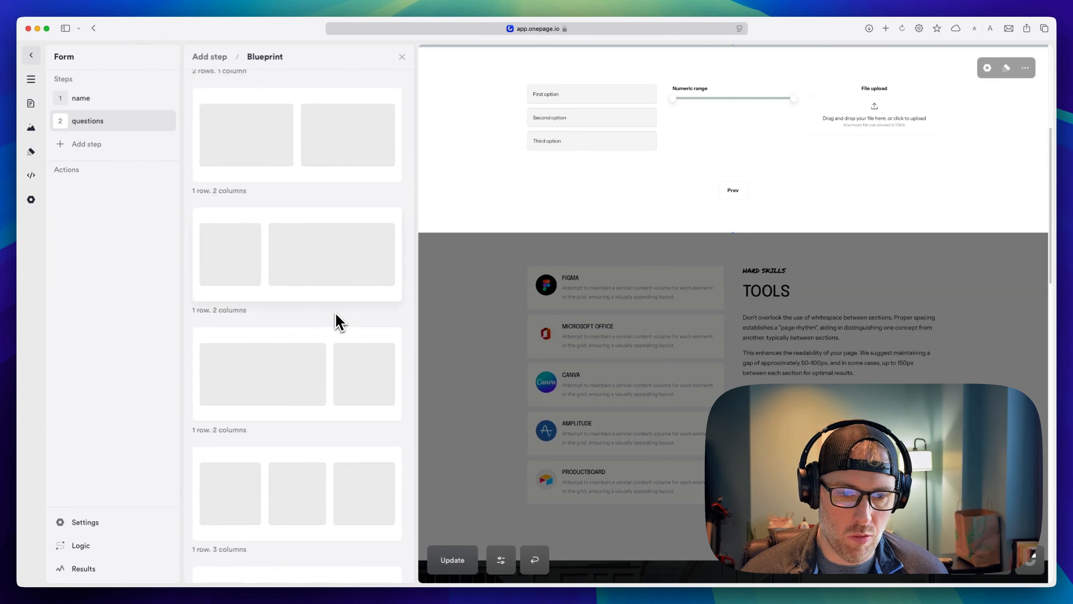
pyautogui.scroll(5, 336, 321)
pyautogui.click(290, 152)
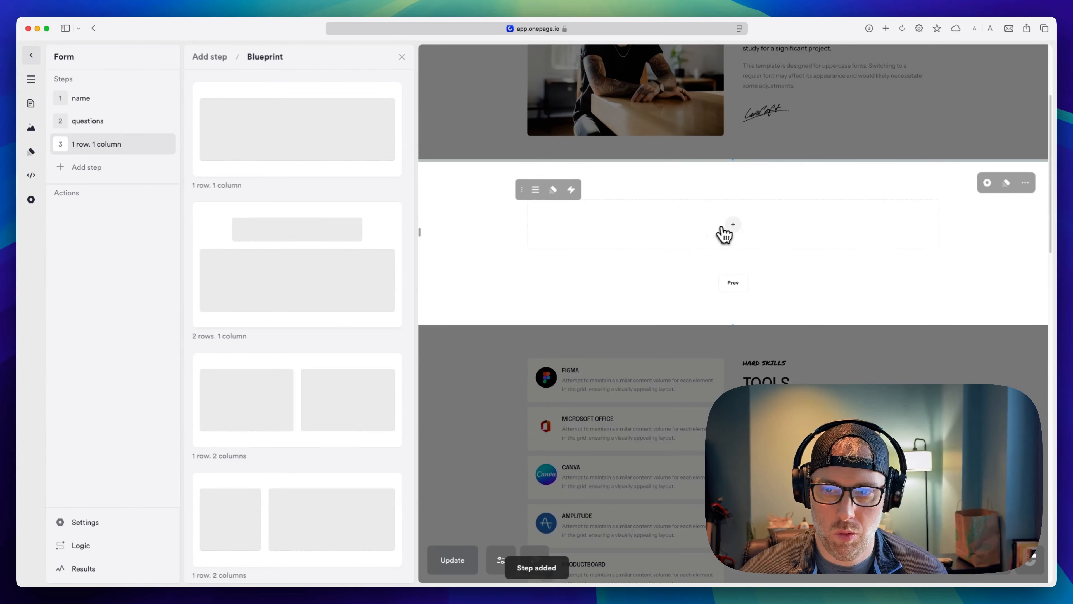
# - Insert a Datepicker form element in the third step's empty column
pyautogui.click(732, 227)
pyautogui.scroll(-5, 496, 297)
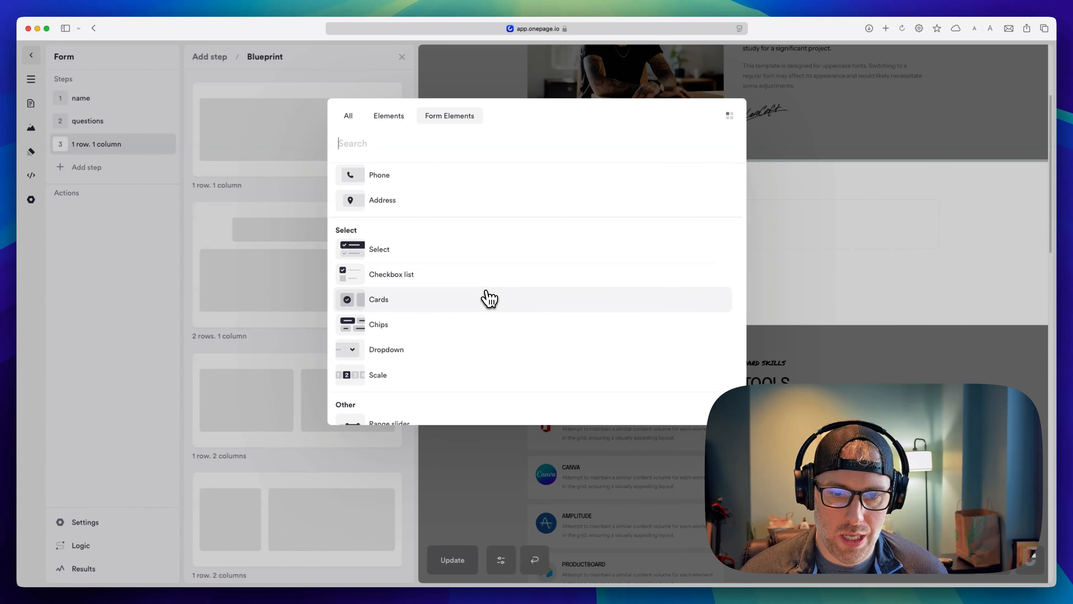
pyautogui.scroll(-5, 489, 298)
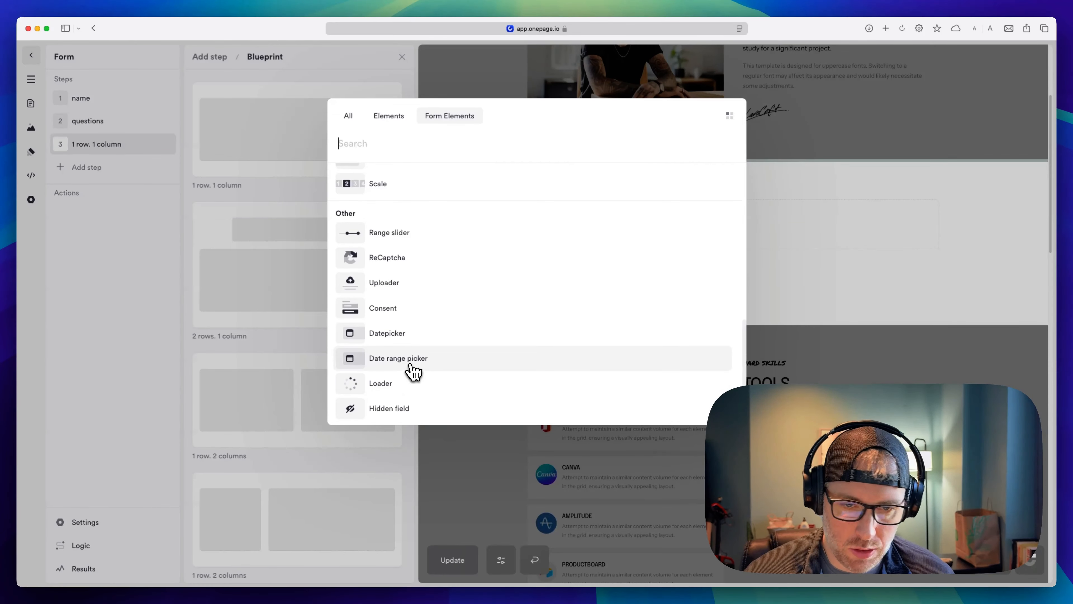
pyautogui.click(417, 345)
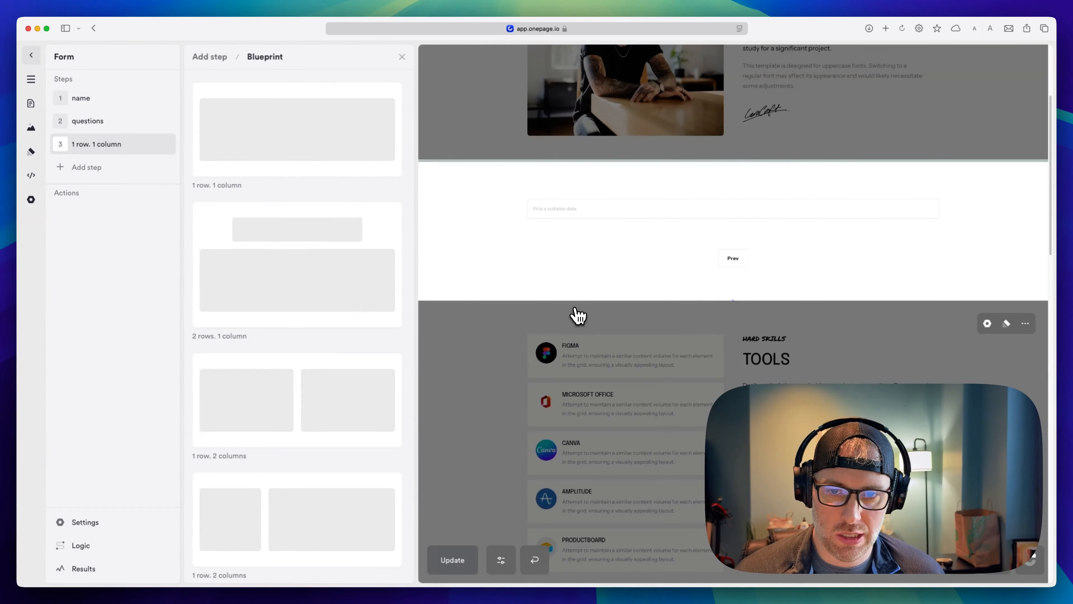
# - Set the Datepicker's label to "date" in the third form step
pyautogui.click(650, 221)
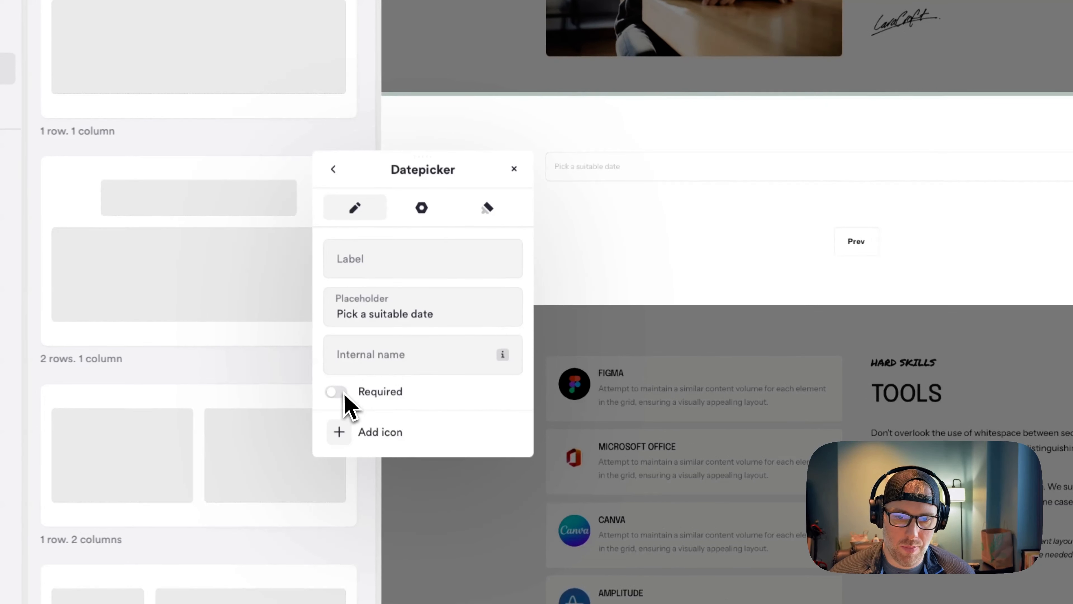
pyautogui.click(369, 263)
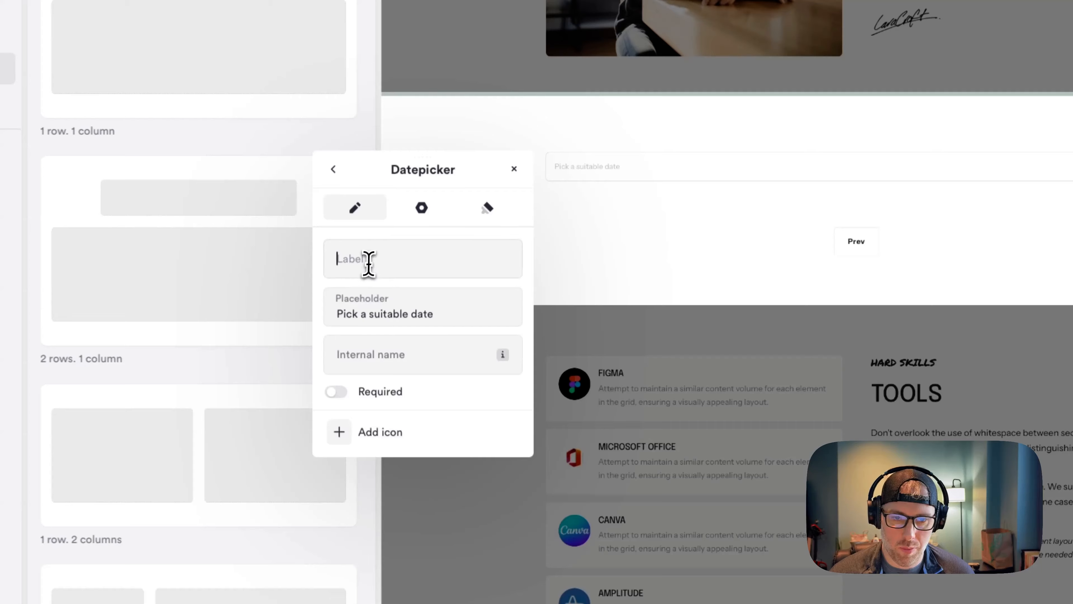
pyautogui.write('date')
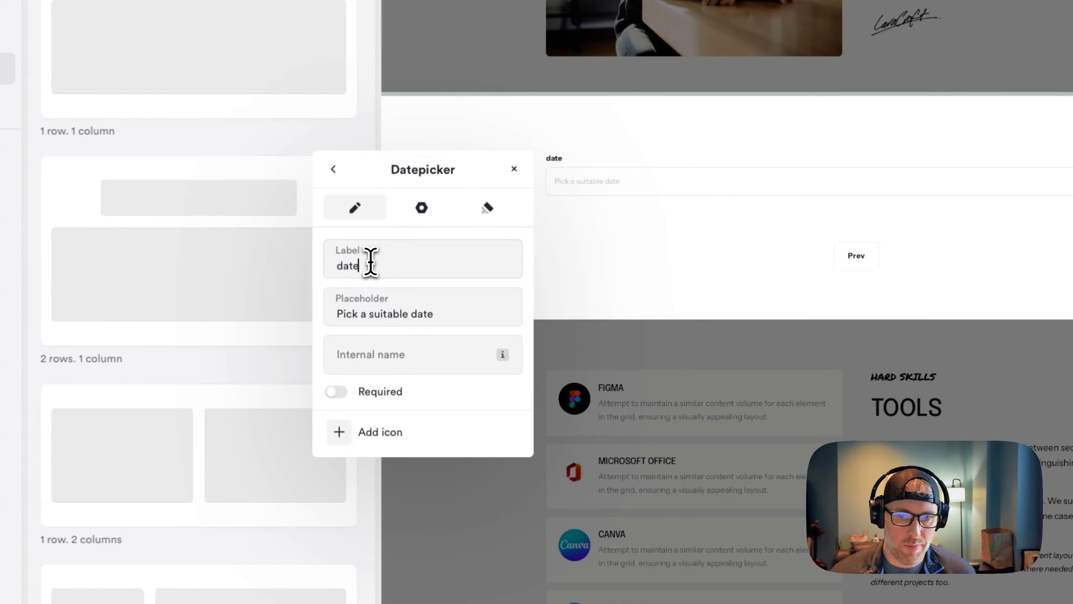
pyautogui.click(589, 272)
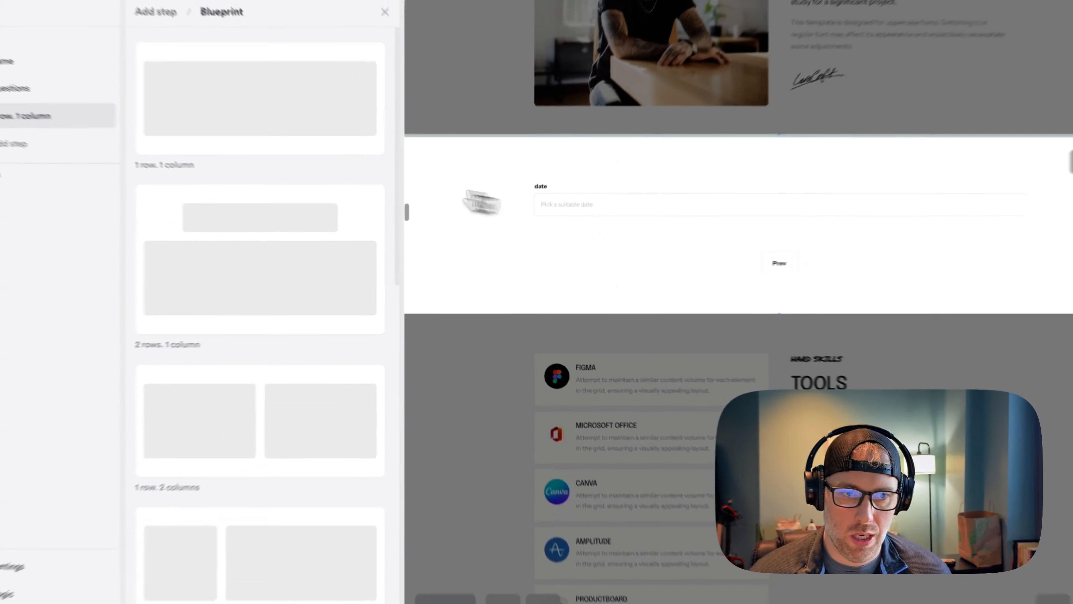
# - Rename the third form step, 1 row. 1 column, as "date"
pyautogui.click(80, 115)
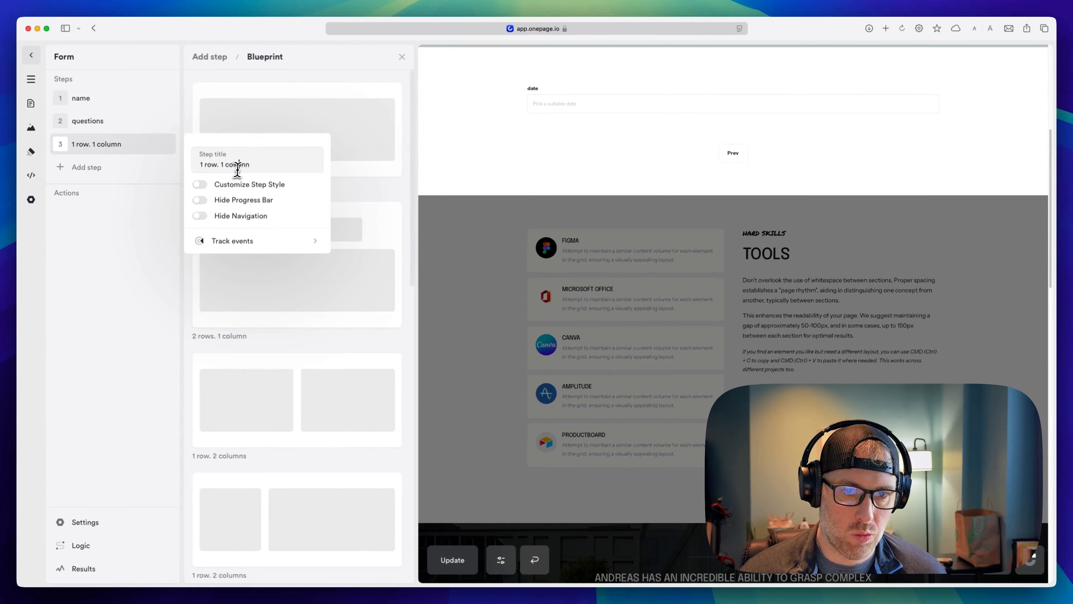
pyautogui.write('date')
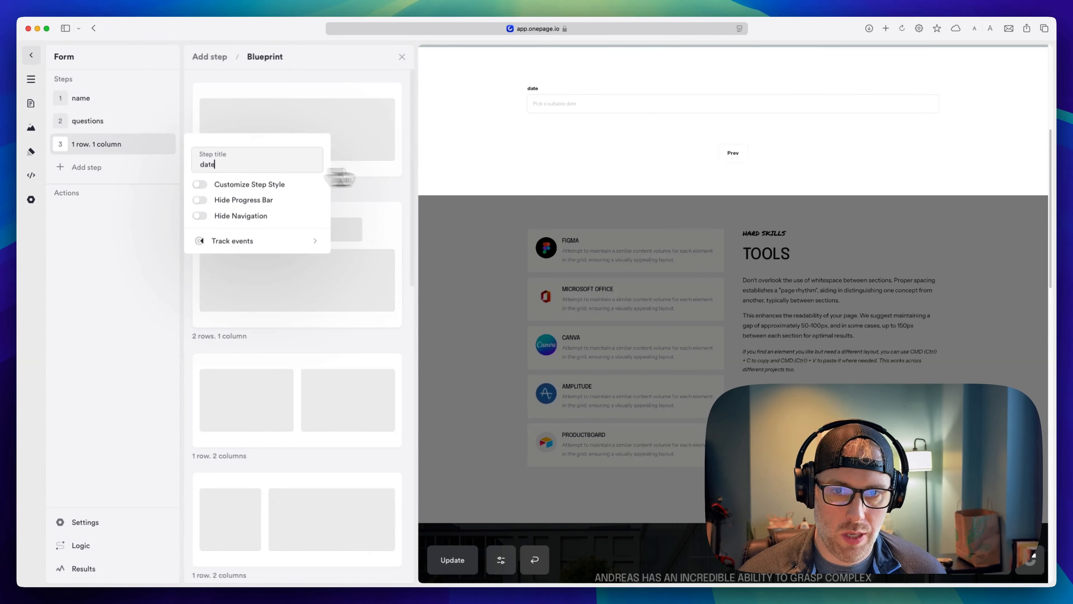
pyautogui.click(459, 168)
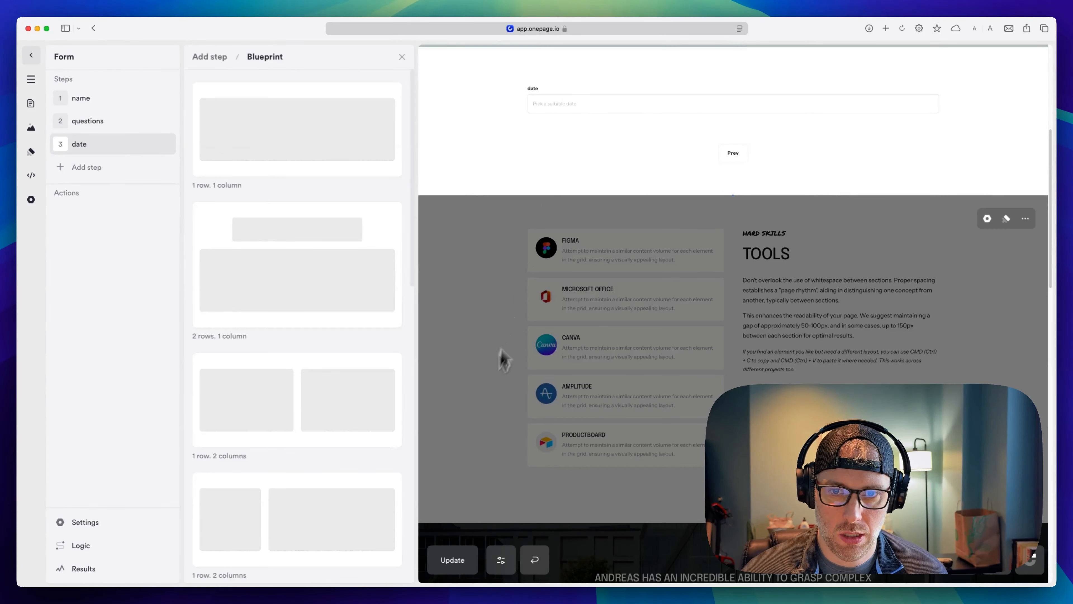
# - Publish the page update to onepagedemo3.onepage.me and open the live page
pyautogui.click(450, 559)
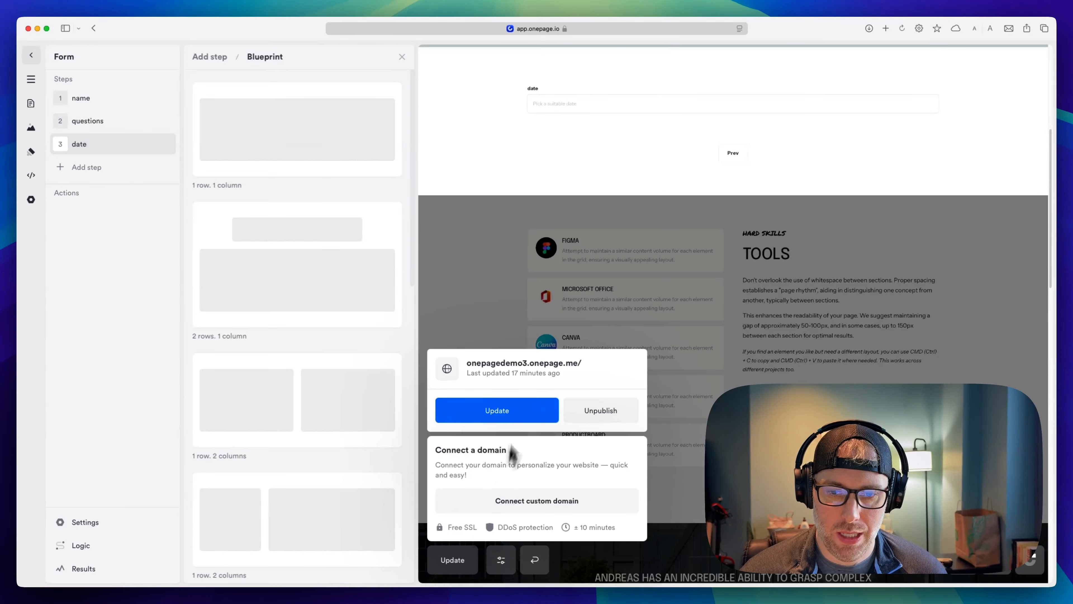
pyautogui.click(540, 417)
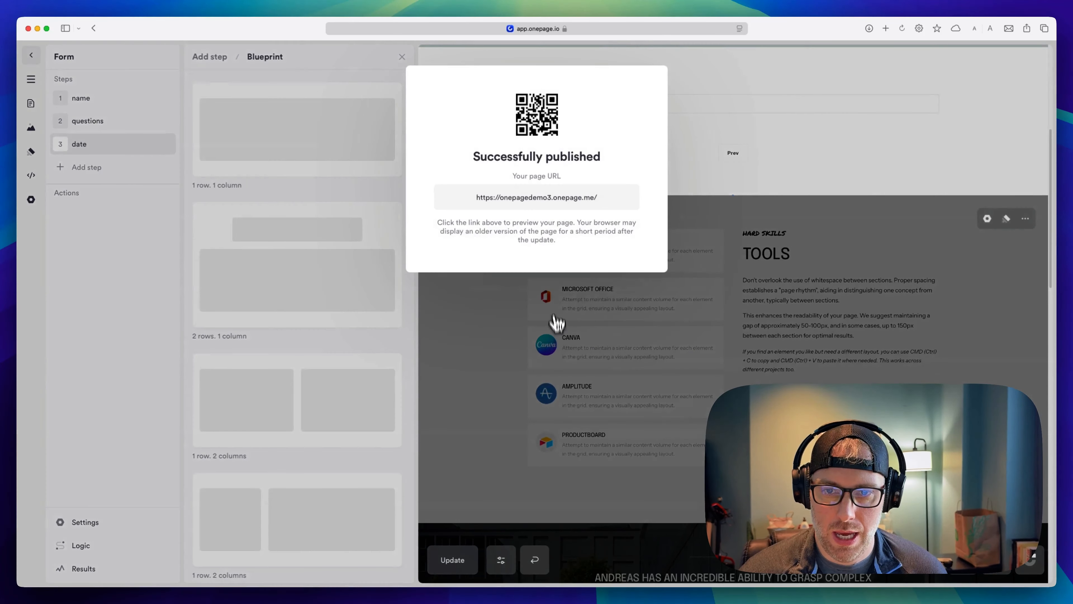
pyautogui.click(566, 205)
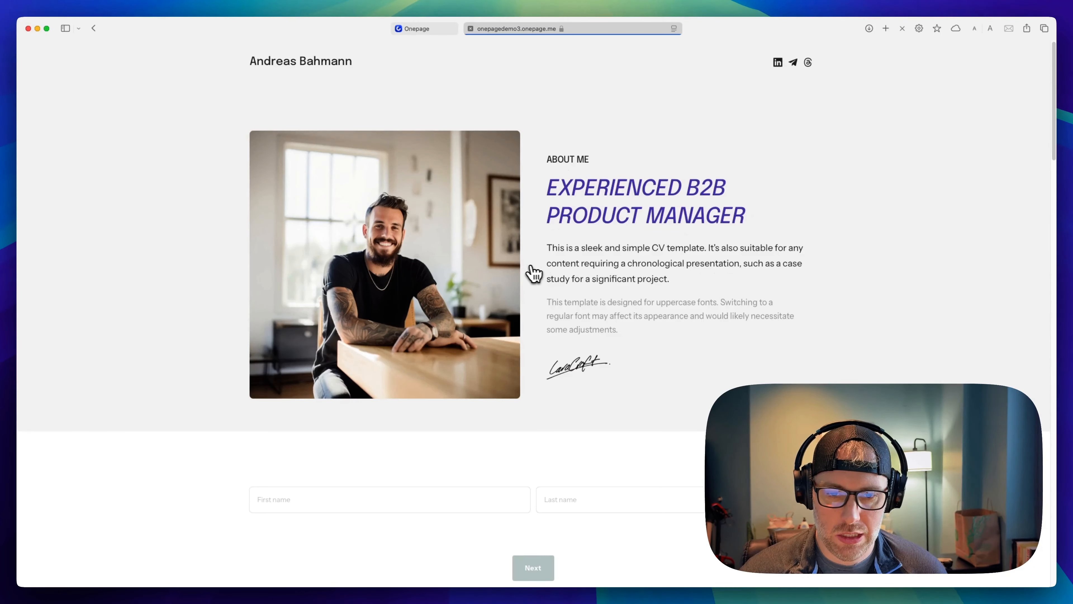
# - Fill the live form's first name with "test" and last name with "name", and proceed to its second step
pyautogui.scroll(-3, 491, 299)
pyautogui.click(329, 377)
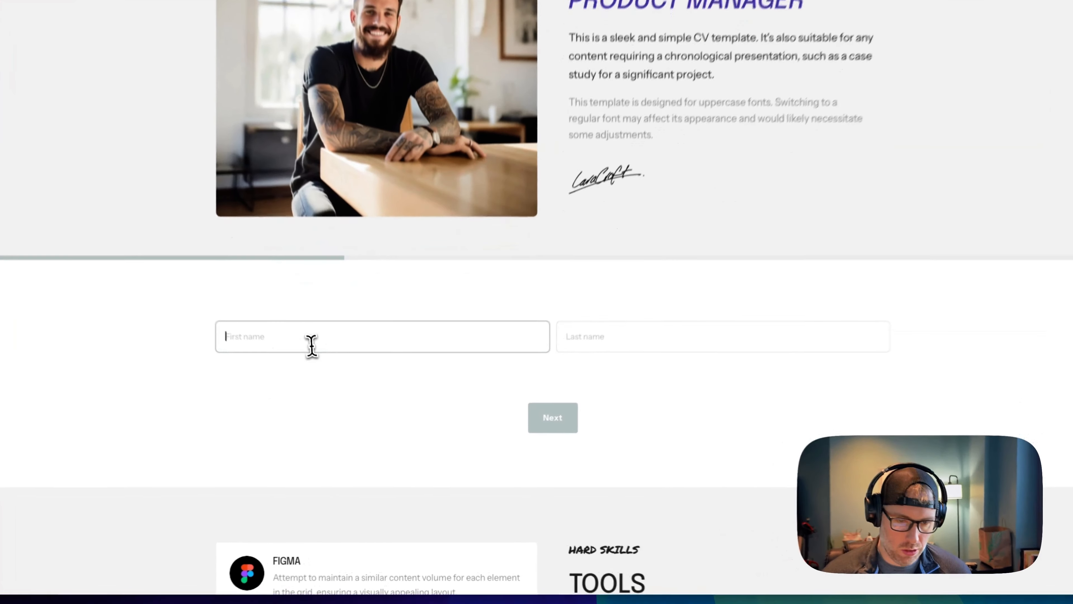
pyautogui.write('test')
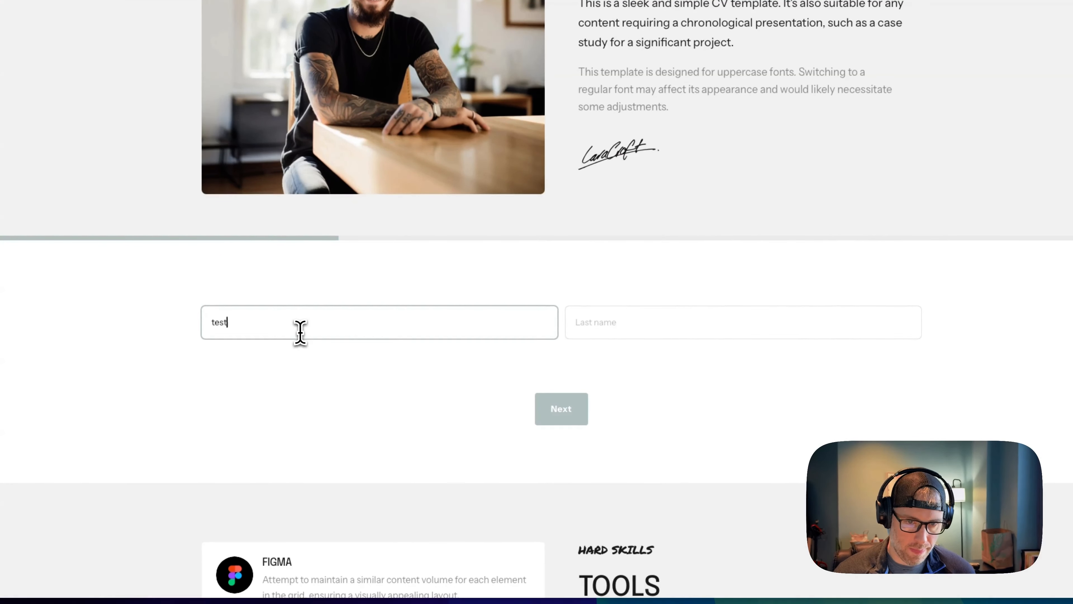
pyautogui.press('Tab')
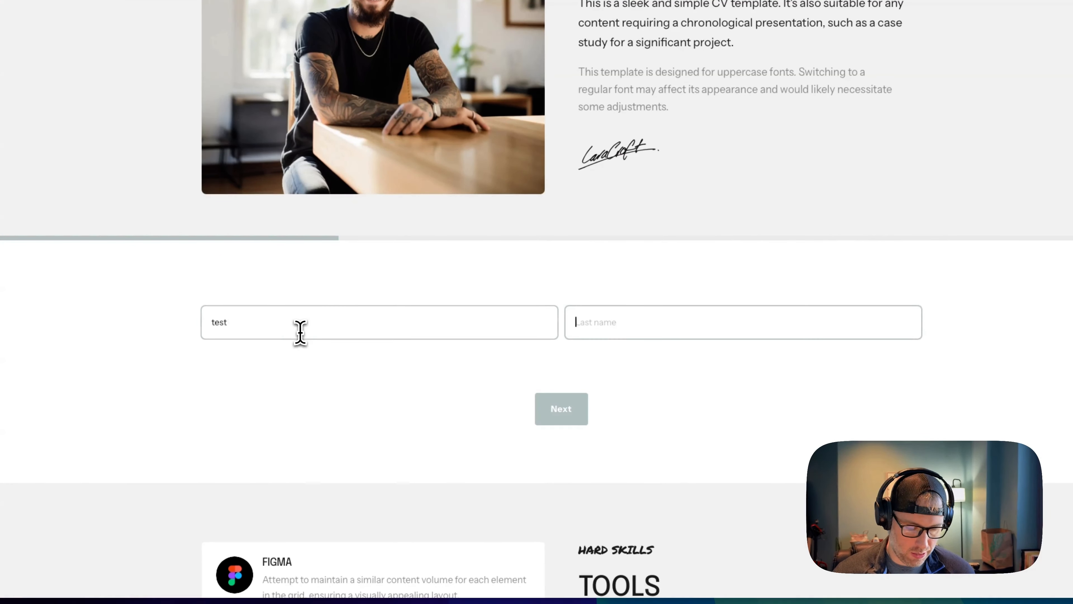
pyautogui.write('name')
pyautogui.click(550, 419)
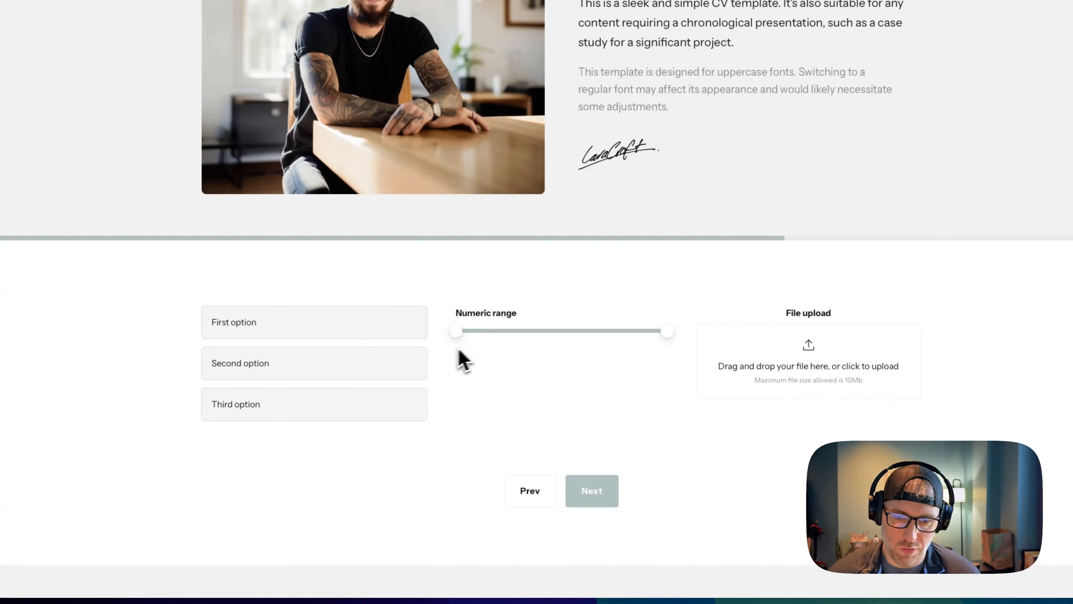
# - Try out the numeric range's lower handle and the file upload on the live form, cancelling the file selection
pyautogui.moveTo(455, 330); pyautogui.dragTo(592, 331)
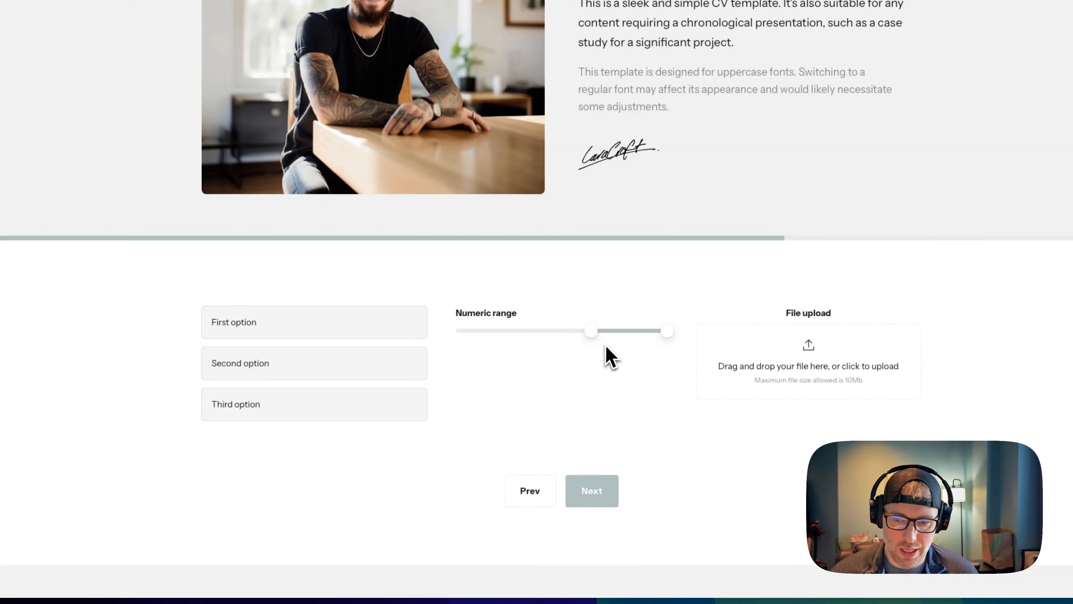
pyautogui.click(808, 366)
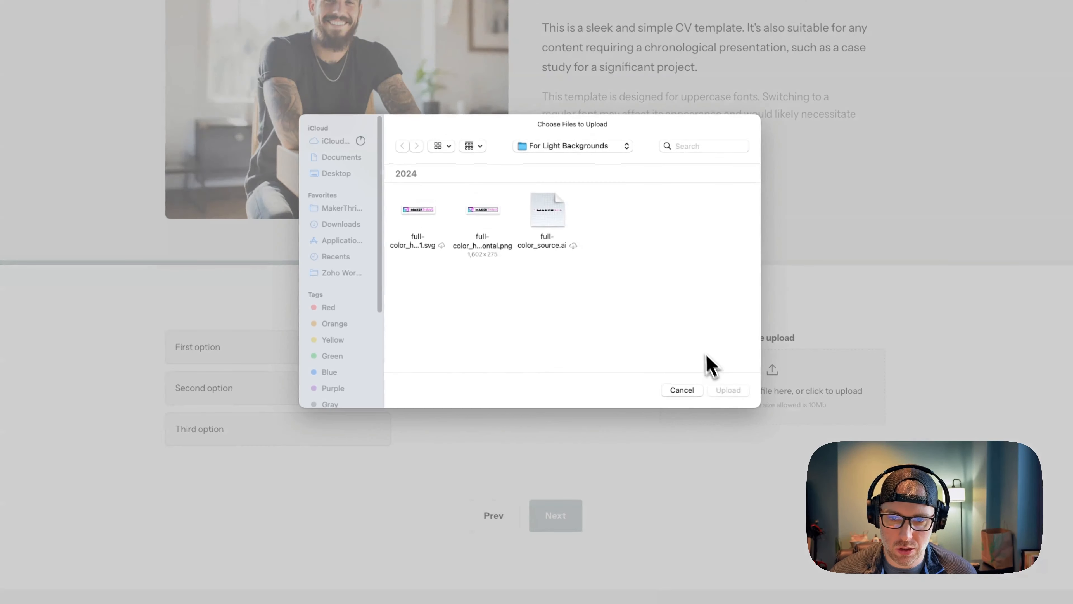
pyautogui.click(700, 390)
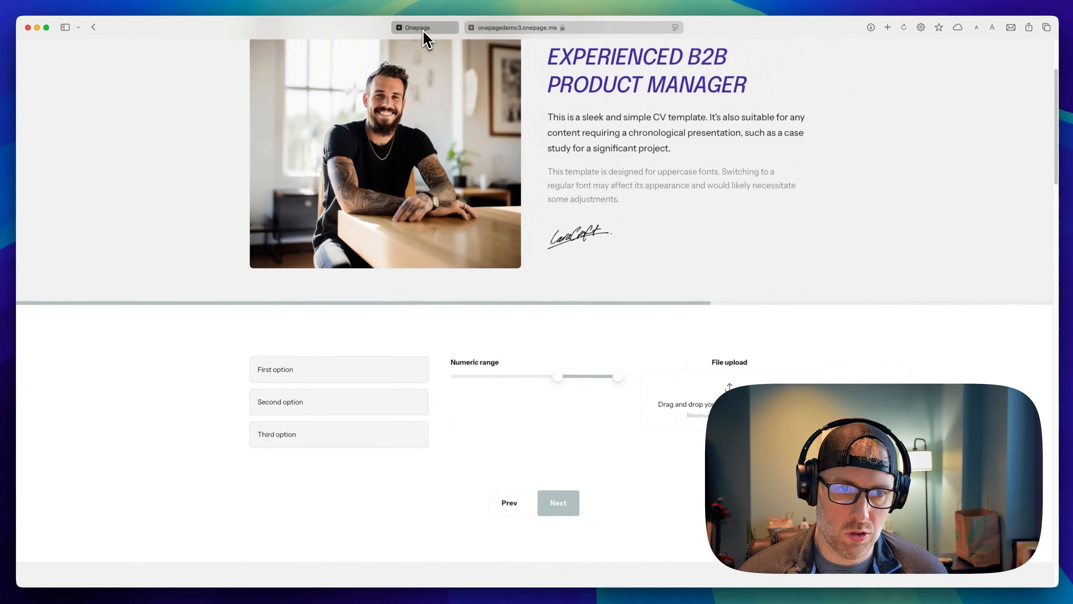
# - Return to the Onepage editor, dismiss the publish confirmation and view the name step in the form's logic flow
pyautogui.click(423, 30)
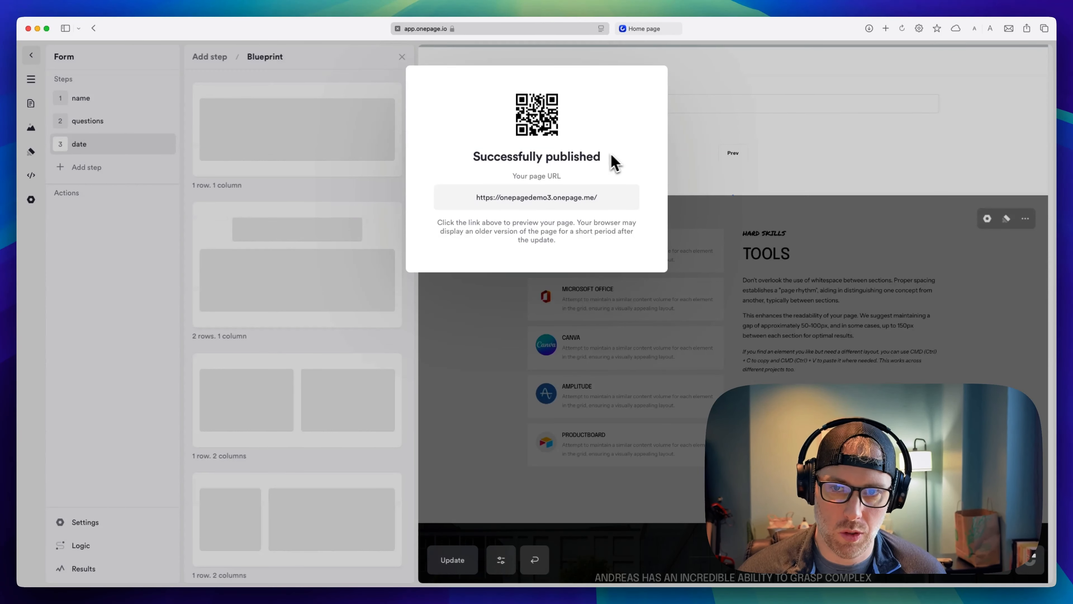
pyautogui.click(692, 145)
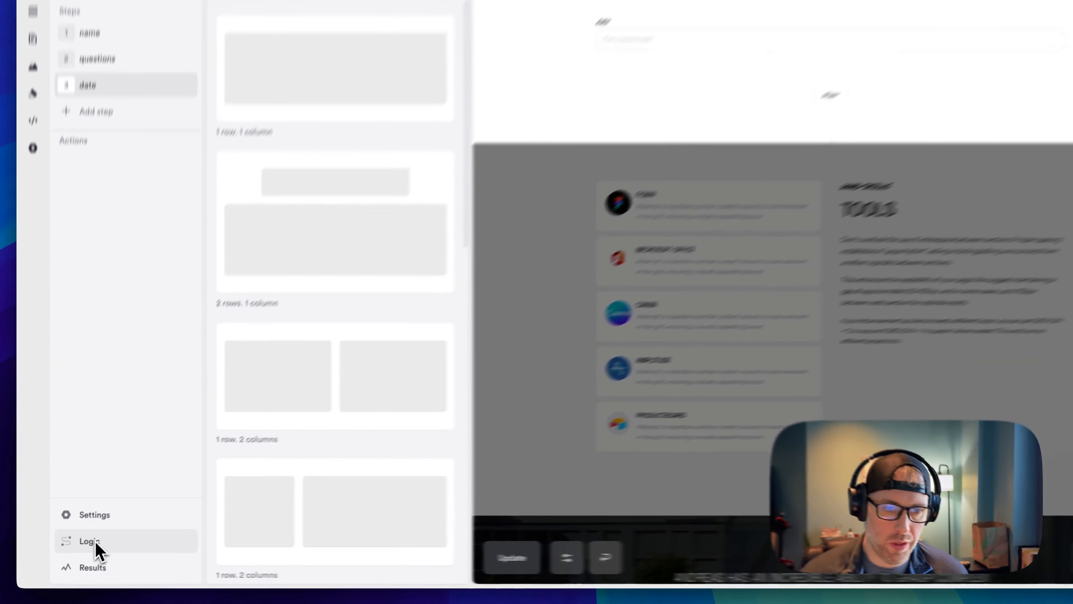
pyautogui.click(82, 547)
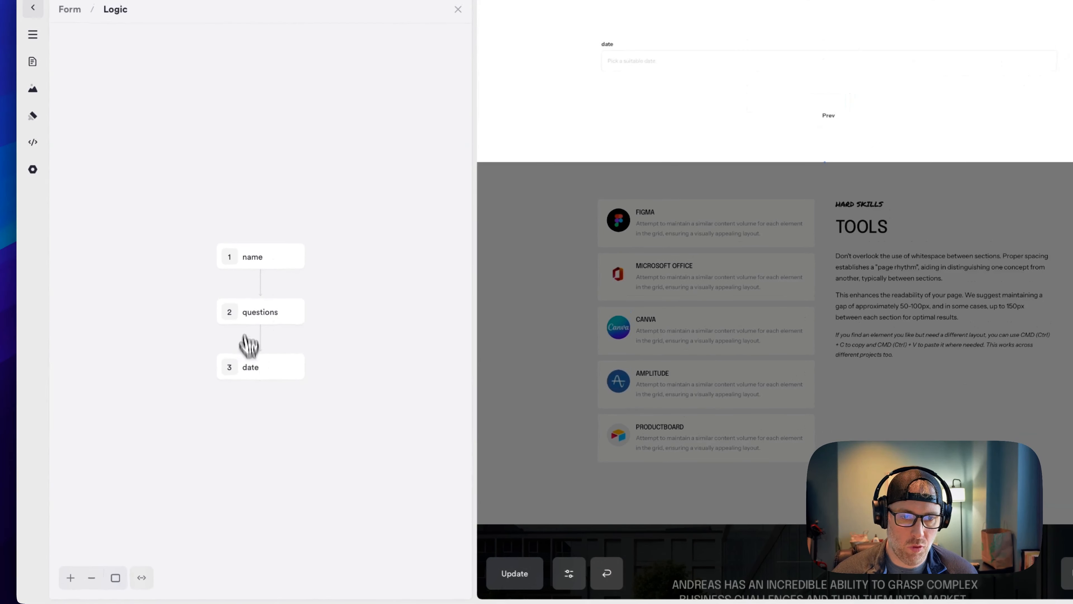
pyautogui.click(261, 256)
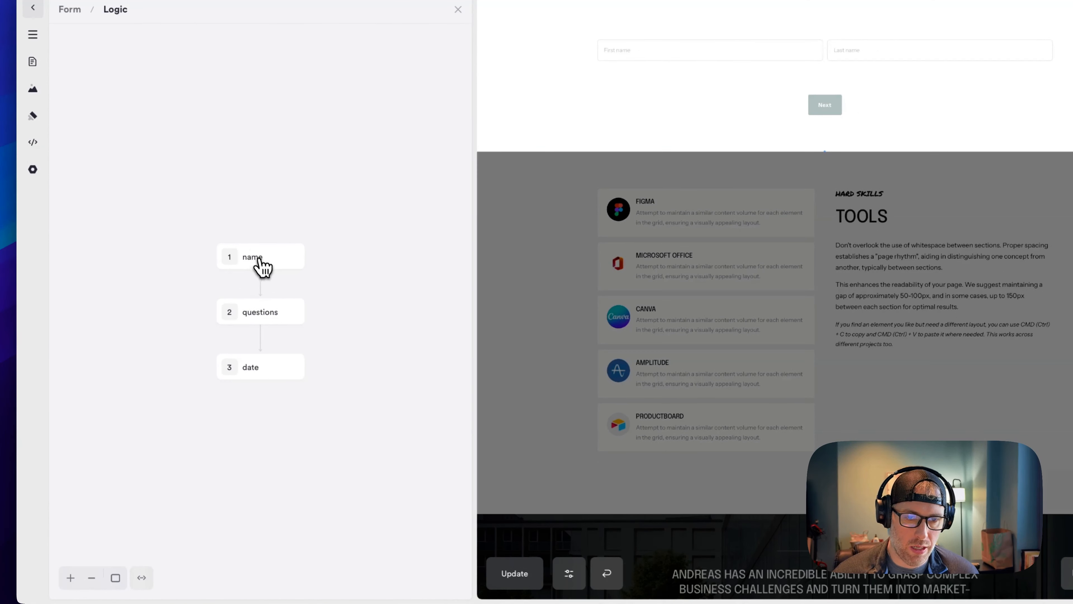
# - Preview the questions and date steps from the form's logic flow
pyautogui.click(263, 312)
pyautogui.click(256, 374)
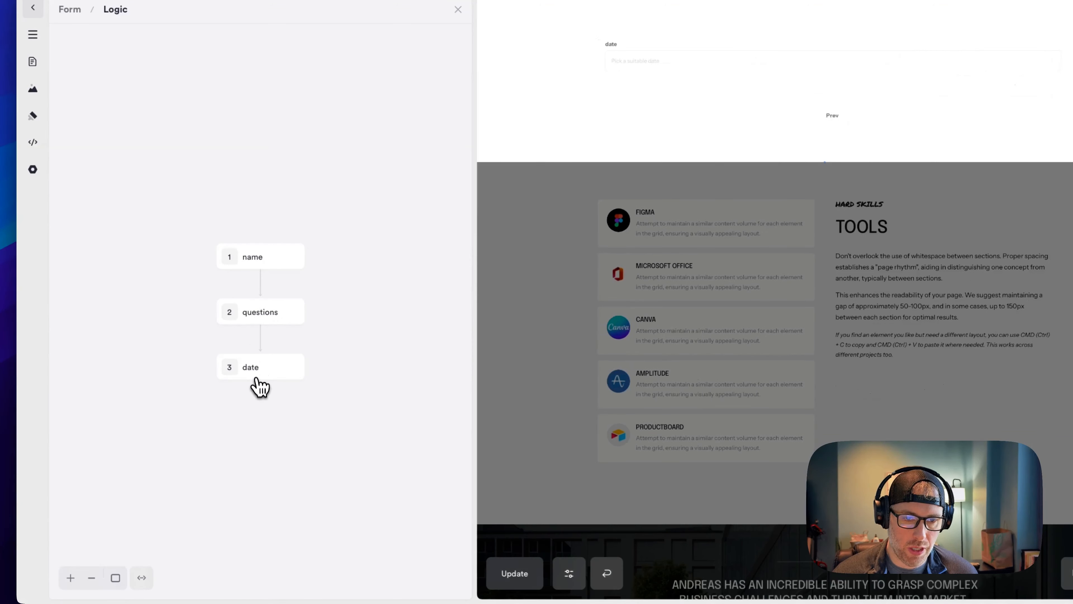
pyautogui.click(261, 317)
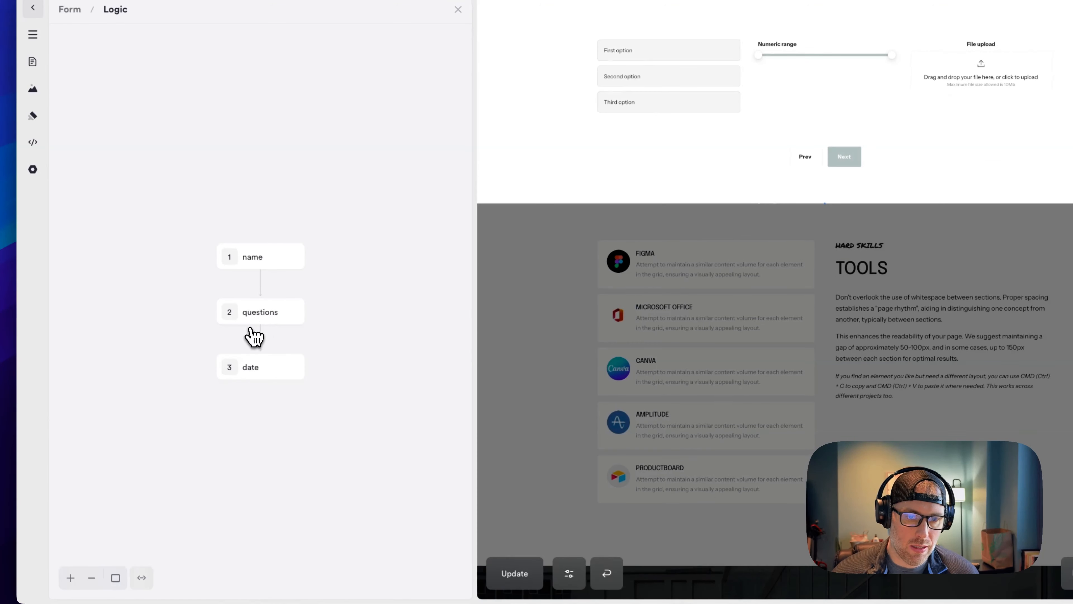
# - Add a rule to the questions step that goes to date if File upload is Uploaded
pyautogui.click(261, 315)
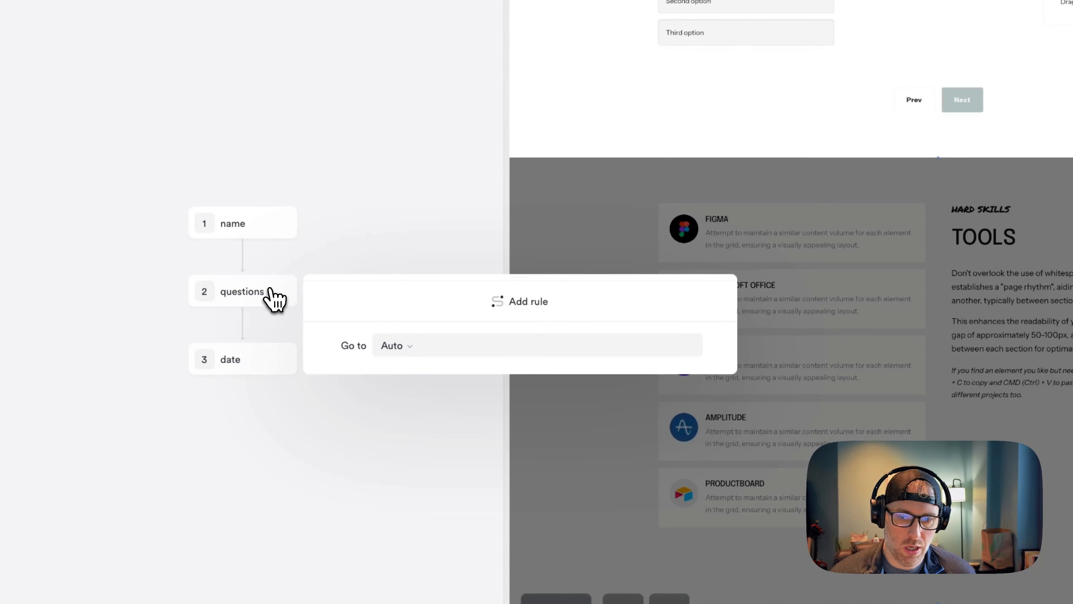
pyautogui.click(523, 306)
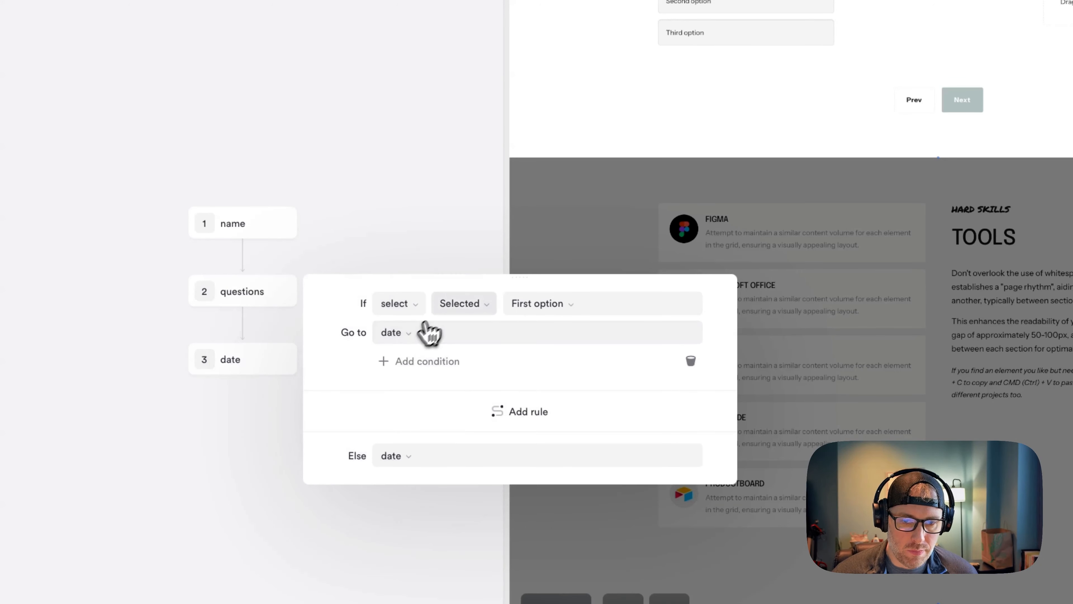
pyautogui.click(464, 306)
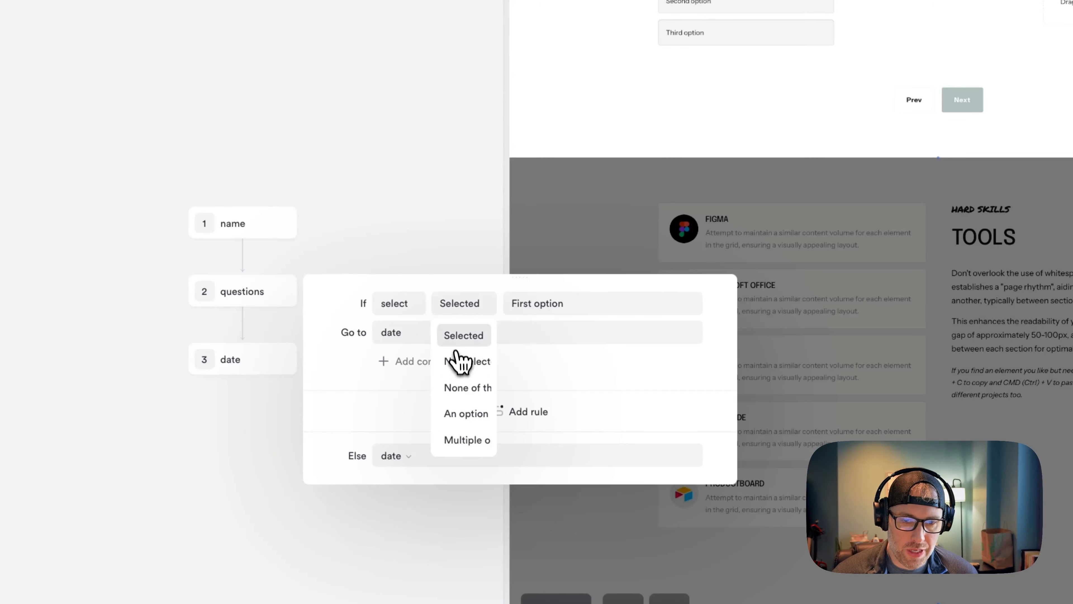
pyautogui.click(457, 338)
pyautogui.click(407, 317)
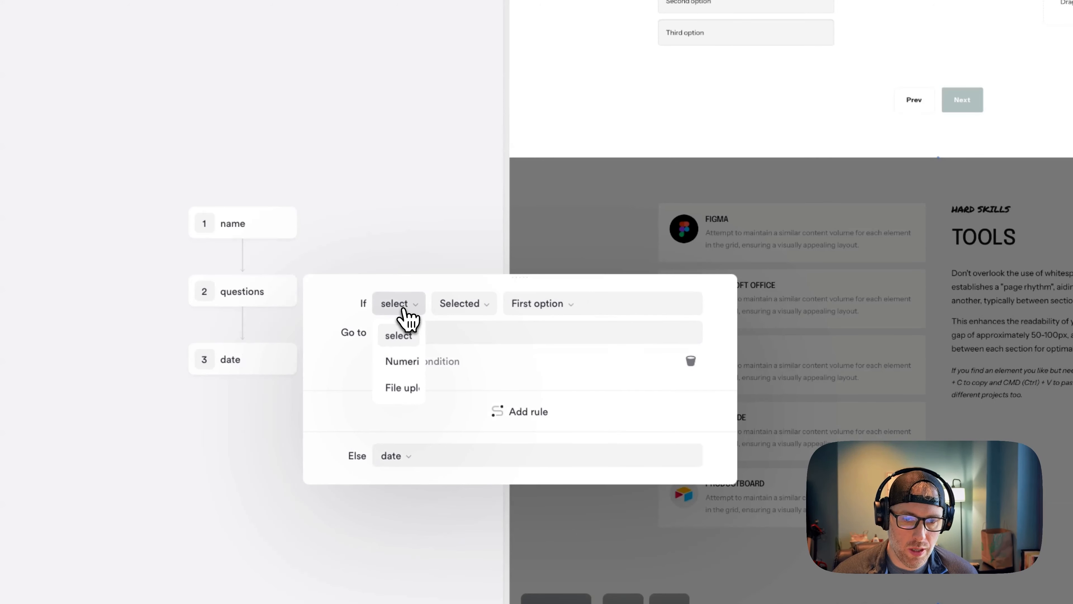
pyautogui.click(407, 387)
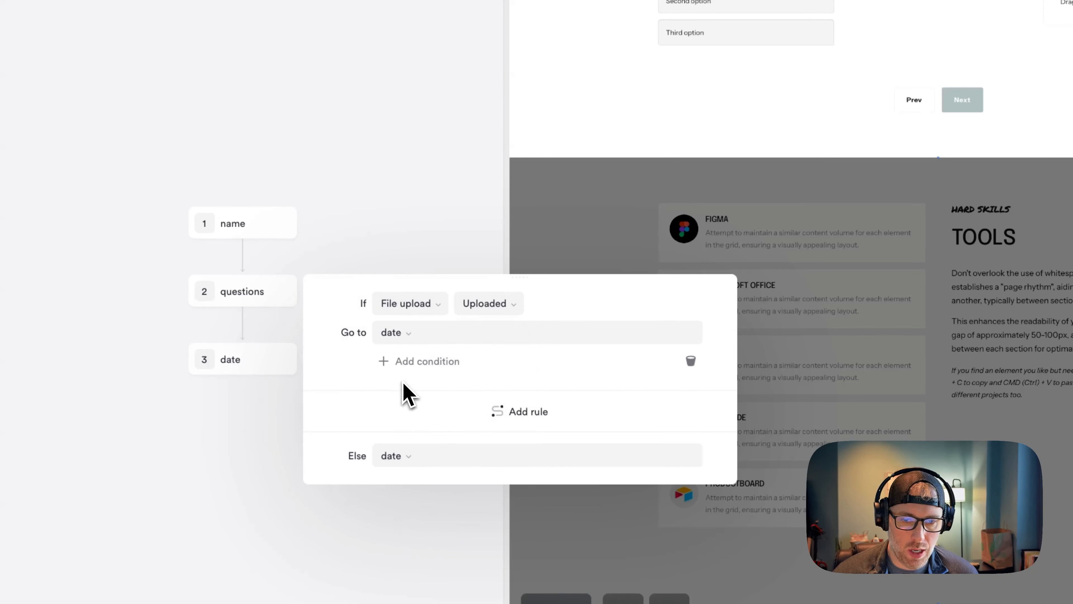
pyautogui.click(399, 340)
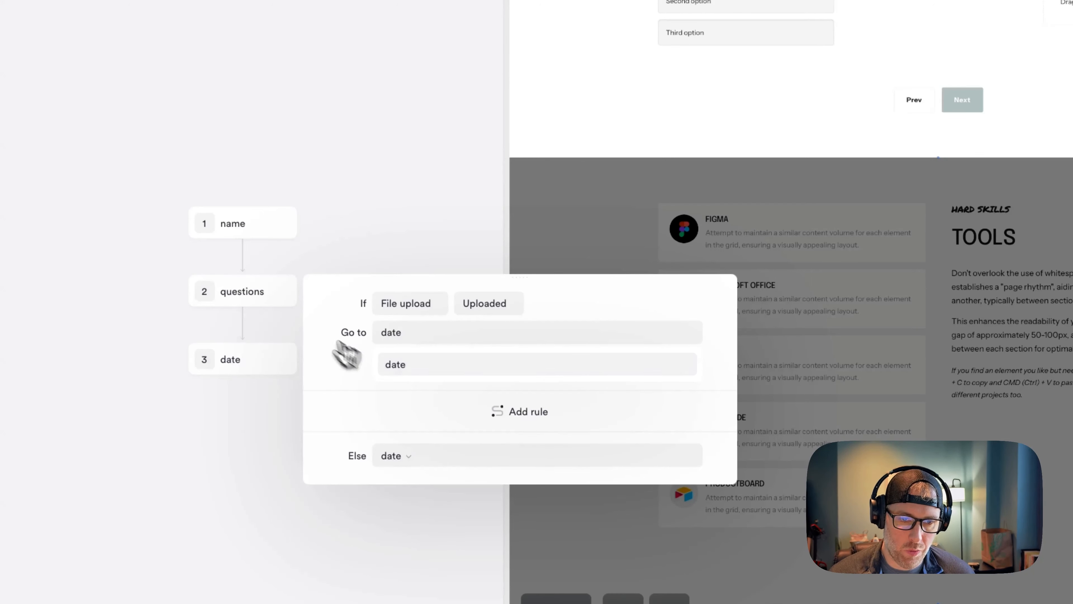
# - Add a rule to the name step that uses the first available field as its condition
pyautogui.click(263, 227)
pyautogui.click(248, 236)
pyautogui.click(251, 240)
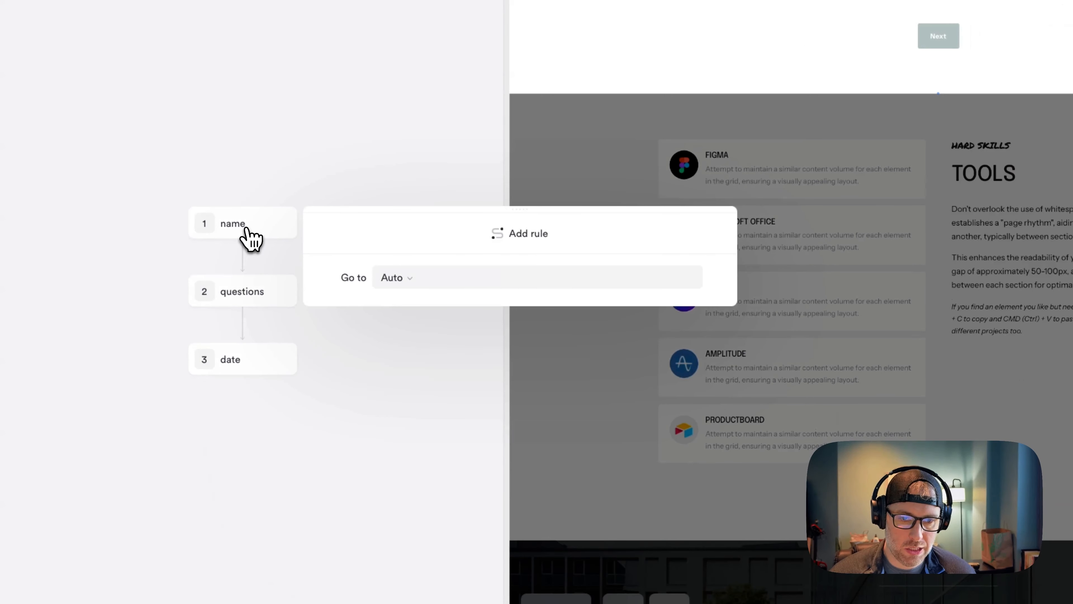
pyautogui.click(503, 249)
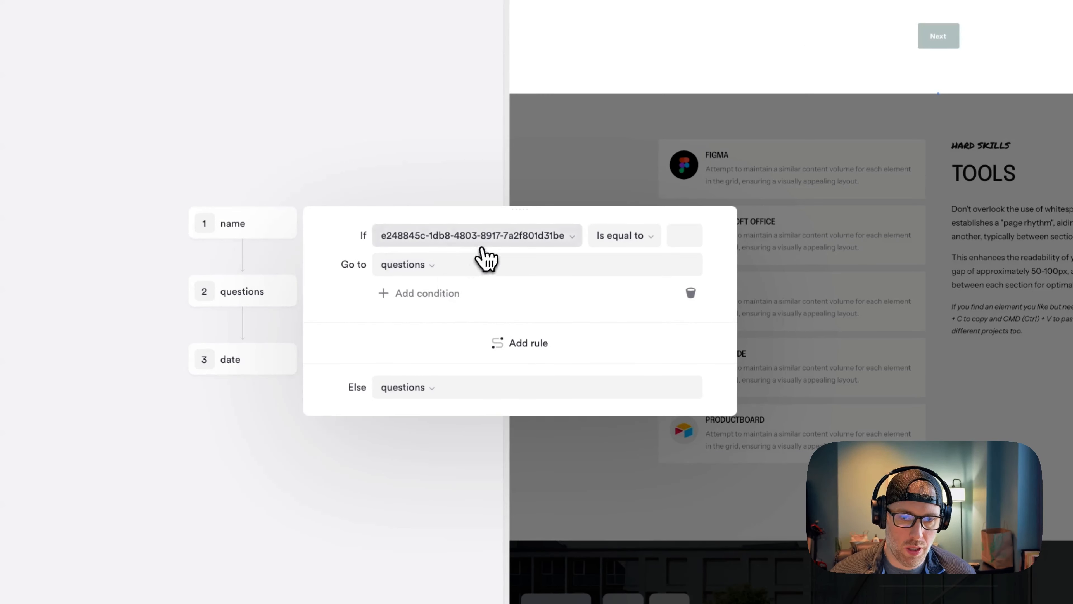
pyautogui.click(448, 239)
pyautogui.click(450, 275)
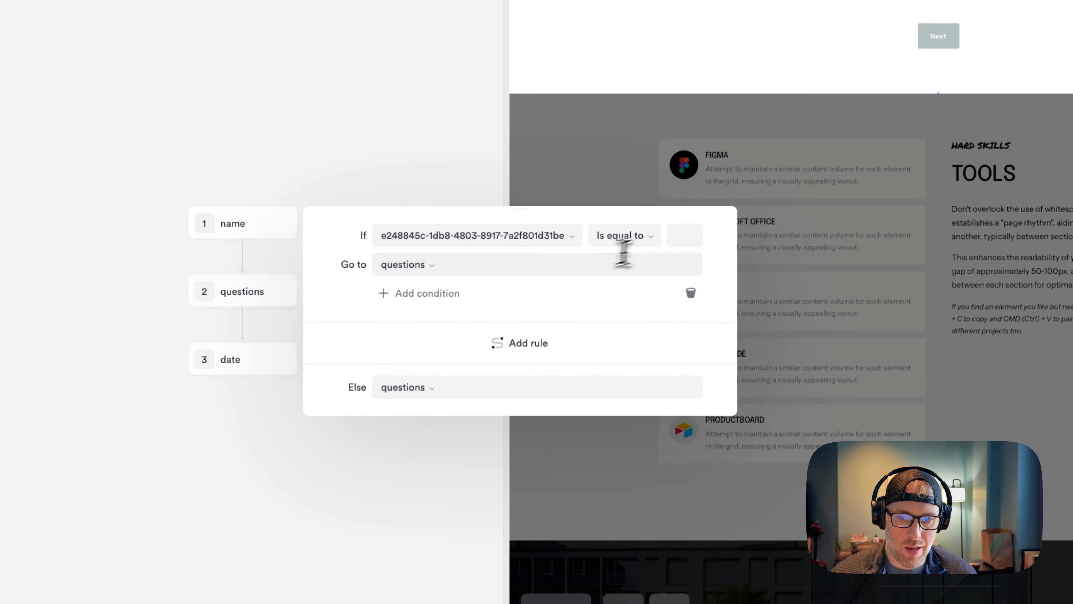
# - Make the name step's rule go to date if the field is equal to "art", and close the rule editor
pyautogui.click(673, 243)
pyautogui.write('art')
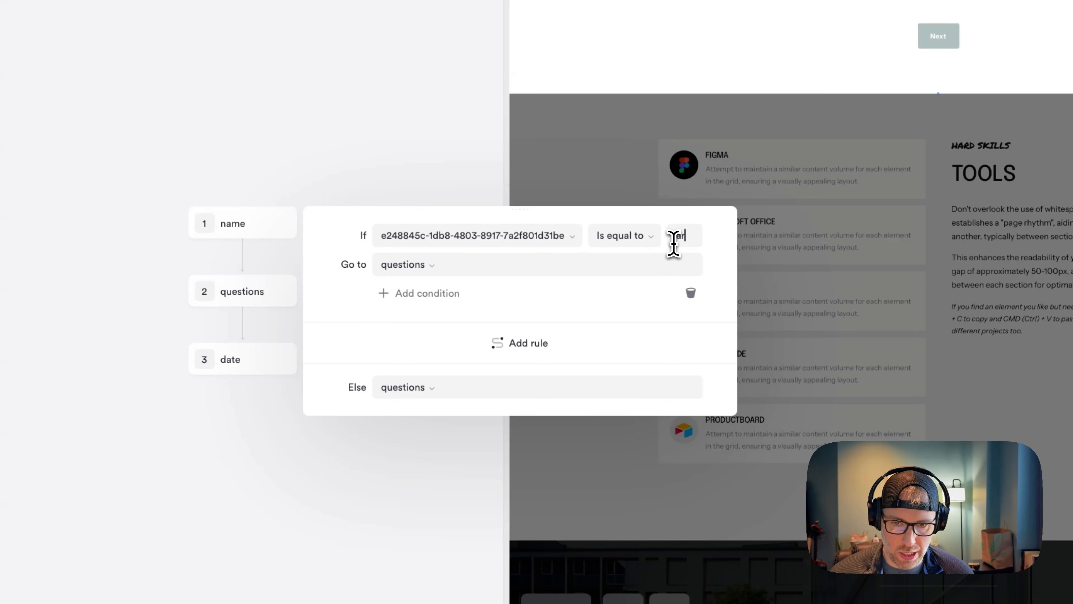
pyautogui.click(420, 271)
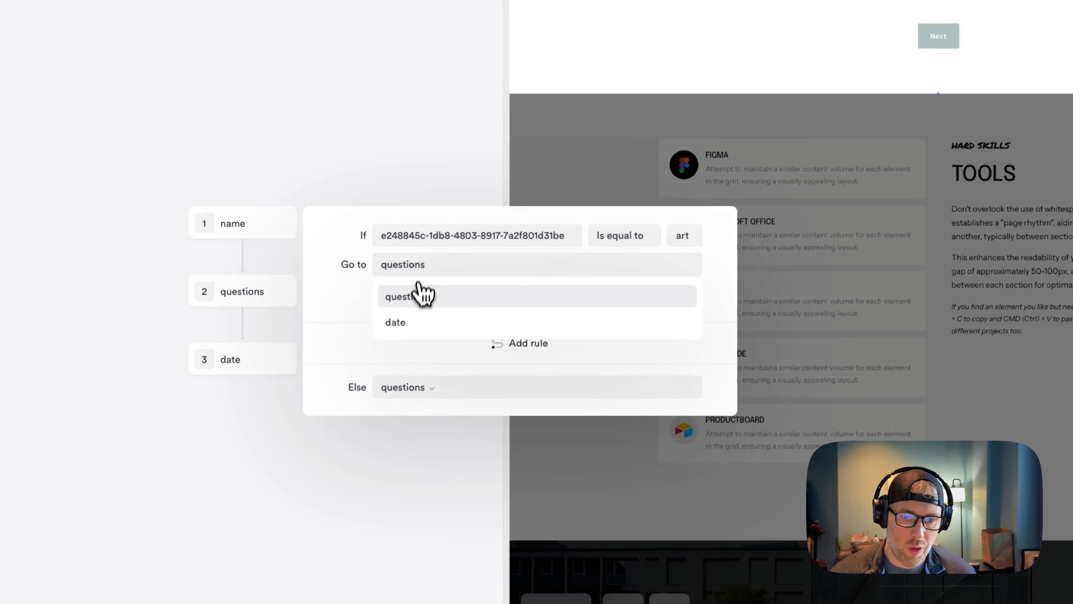
pyautogui.click(409, 323)
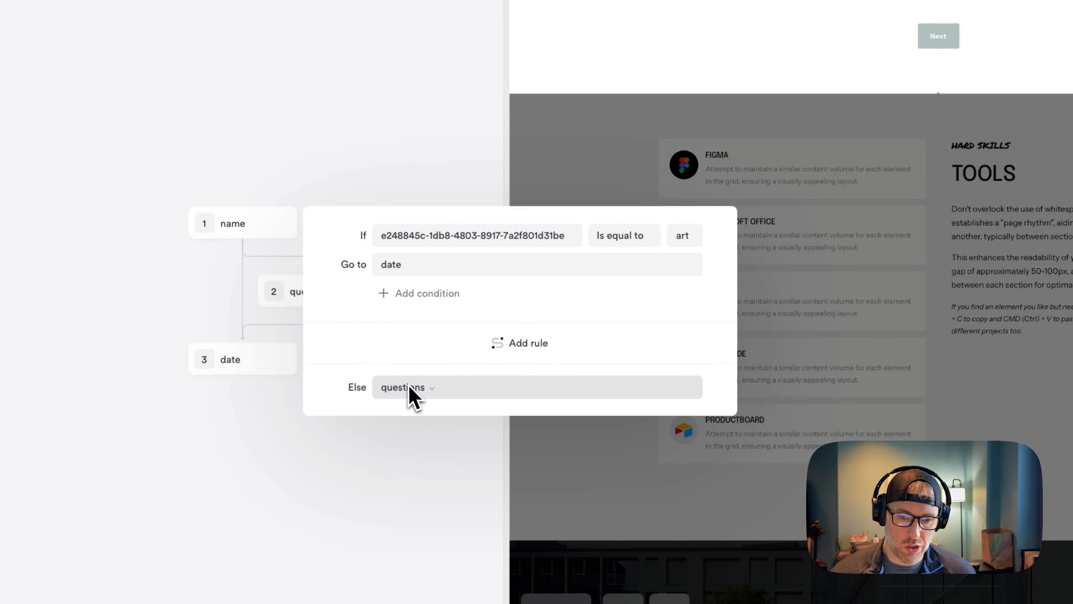
pyautogui.click(355, 448)
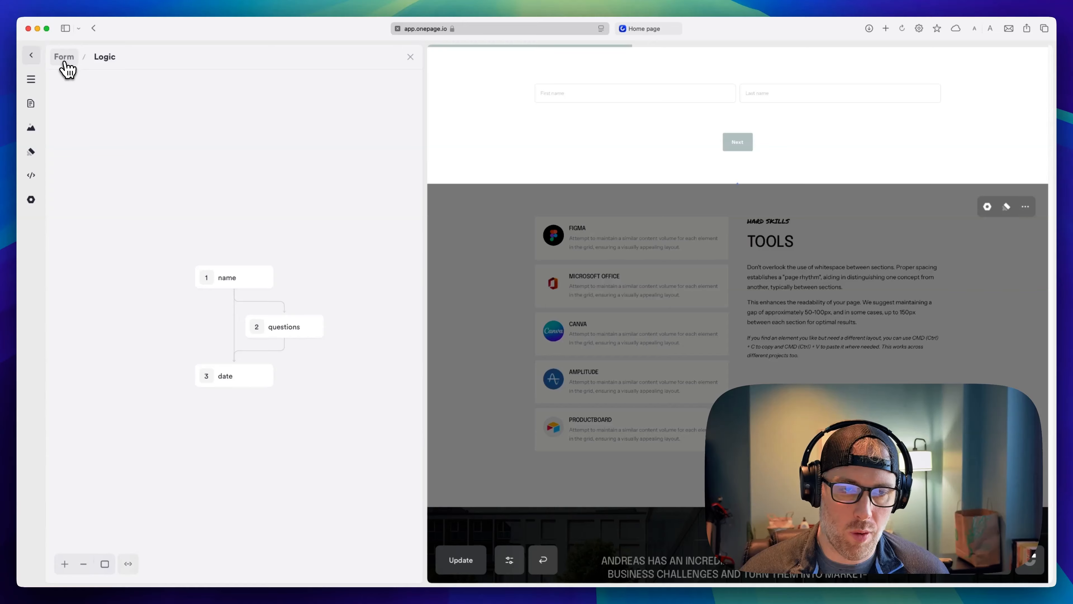
# - Look through the form's results, covering the Funnel-view, Insights and Leads views
pyautogui.click(64, 58)
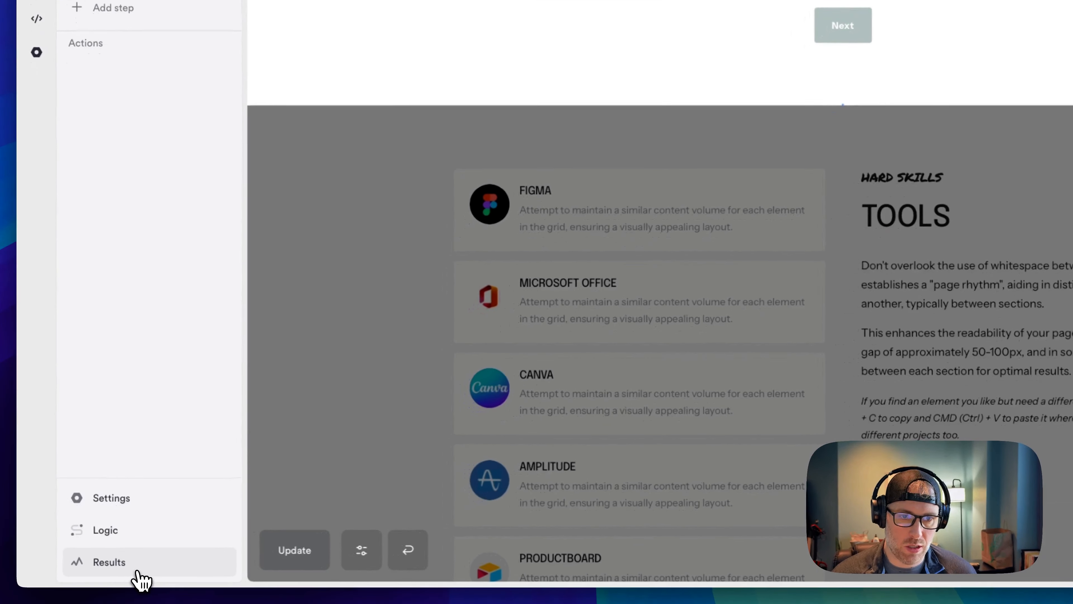
pyautogui.click(137, 570)
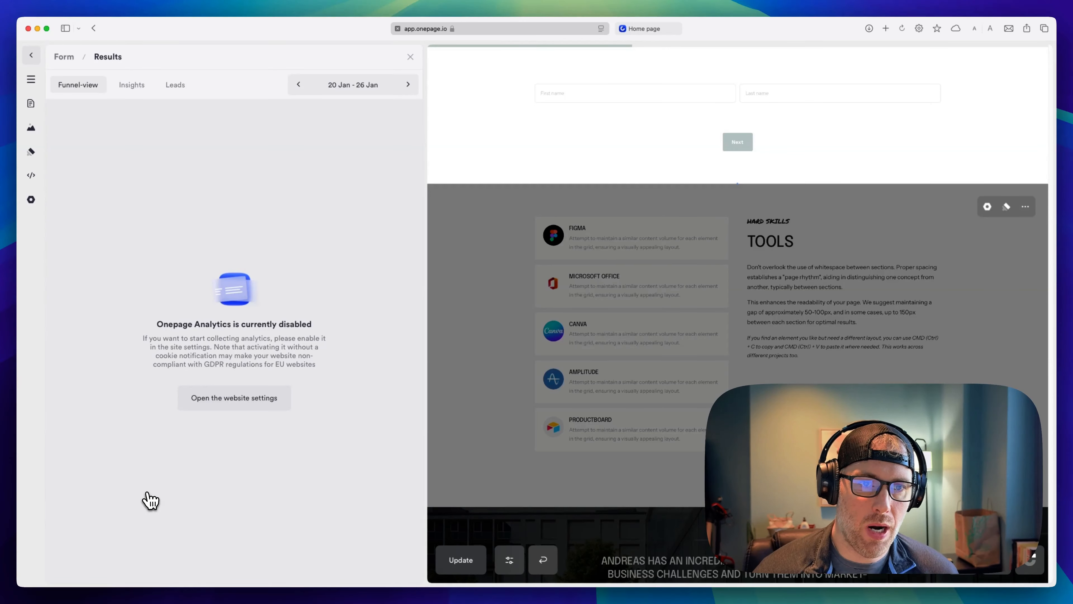
pyautogui.click(128, 84)
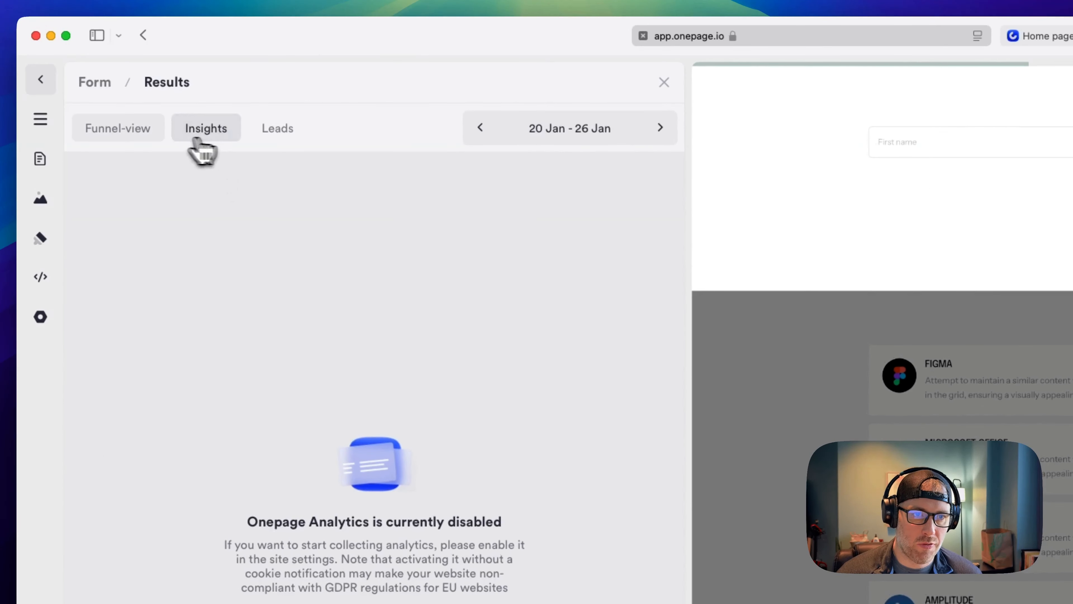
pyautogui.click(122, 126)
pyautogui.click(276, 134)
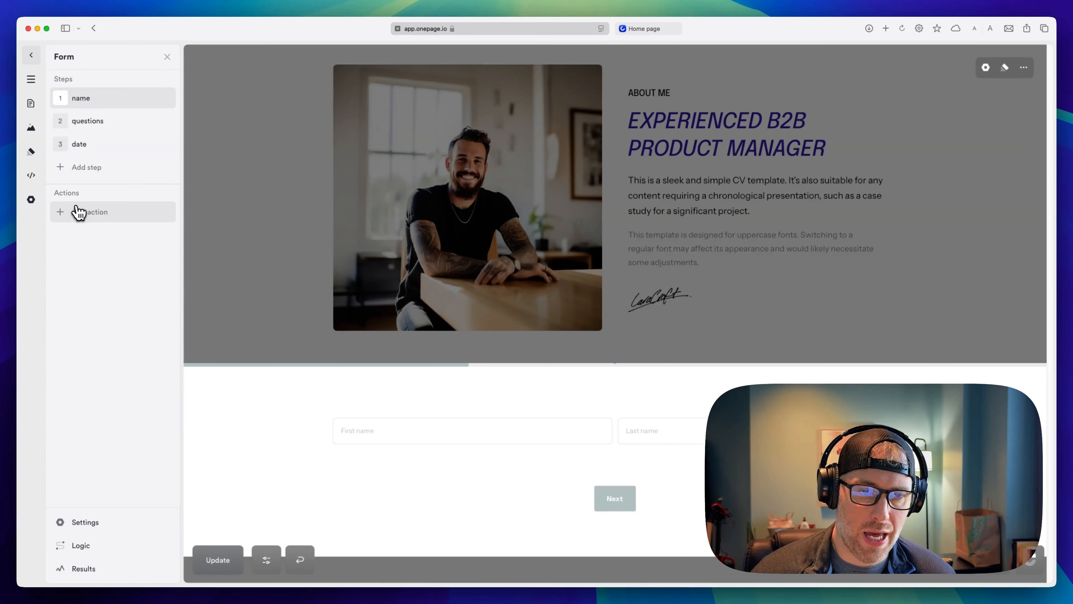
# - Open the choices for adding an action to the form
pyautogui.click(78, 212)
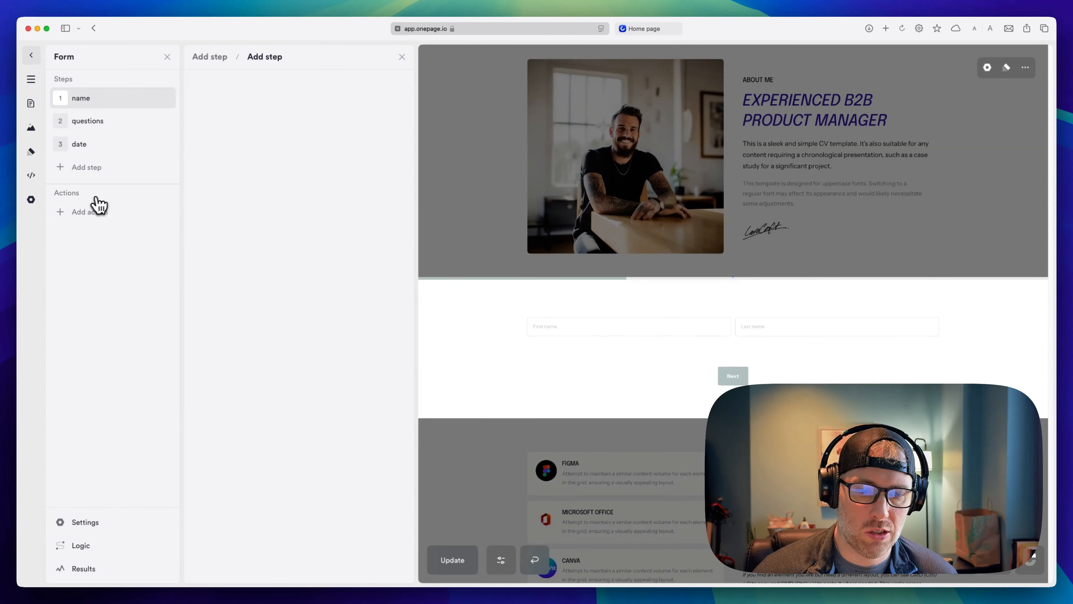